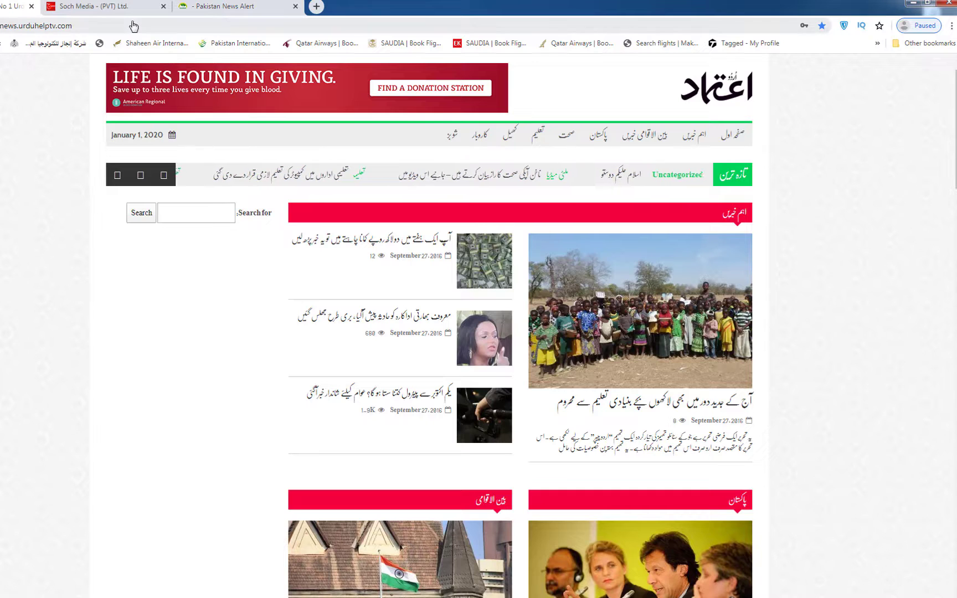
Step: Open the wp-admin login page of news.urduhelptv.com and log in to the WordPress dashboard
left_click(133, 26)
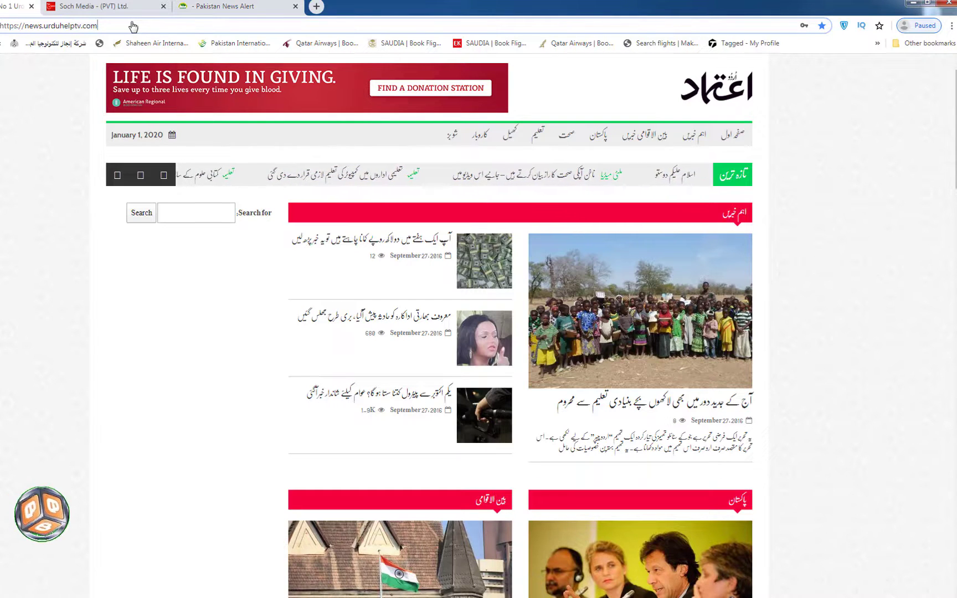
type("/wp-admin")
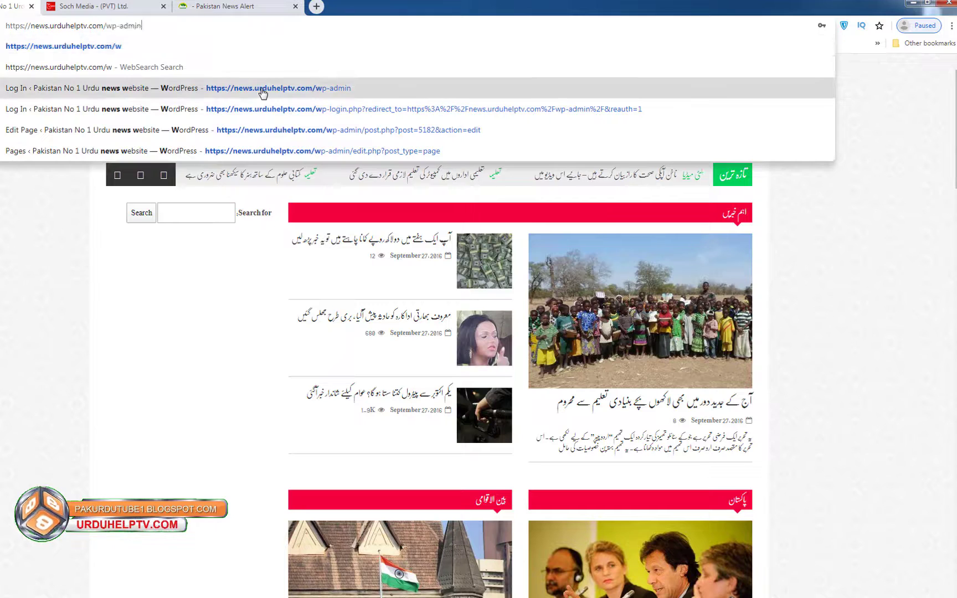
left_click(261, 90)
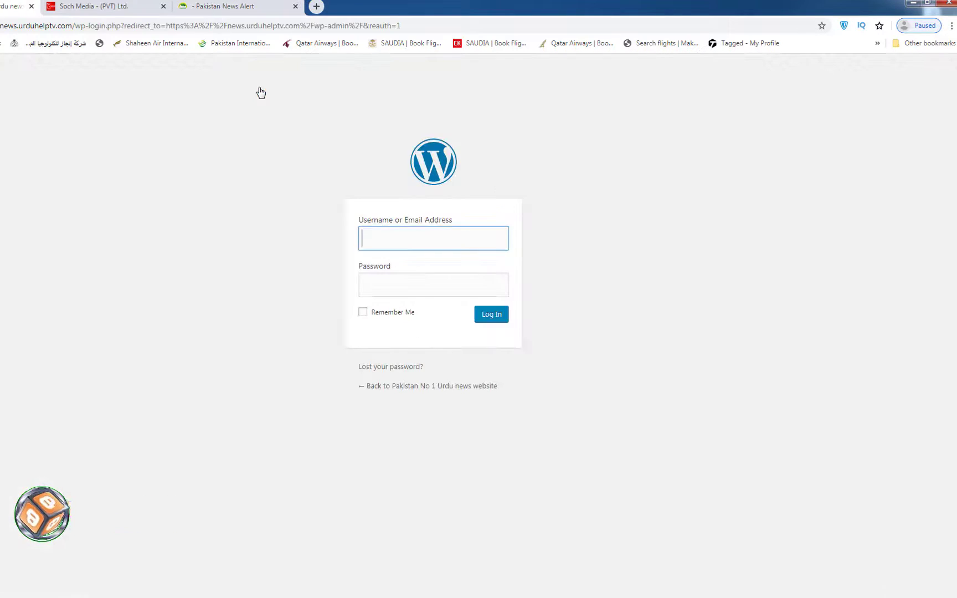
left_click(483, 320)
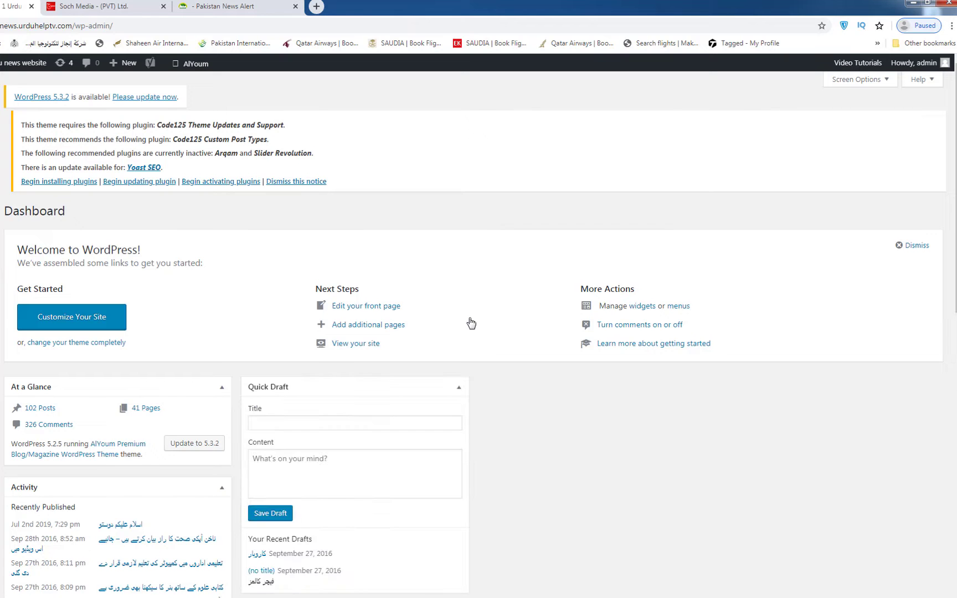
Step: Open the AlYoum theme options and go to the Layout settings
mouse_move(190, 68)
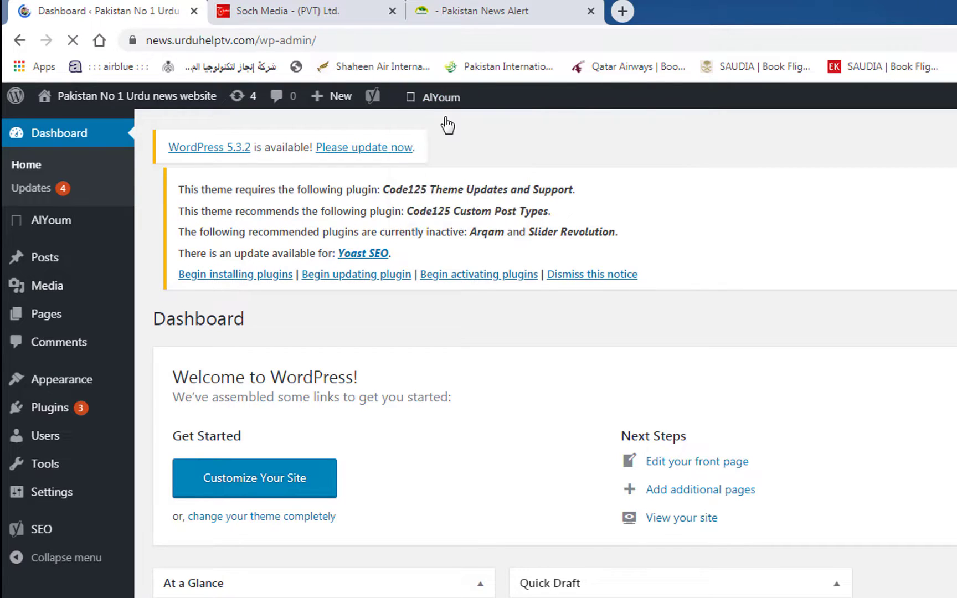
mouse_move(434, 103)
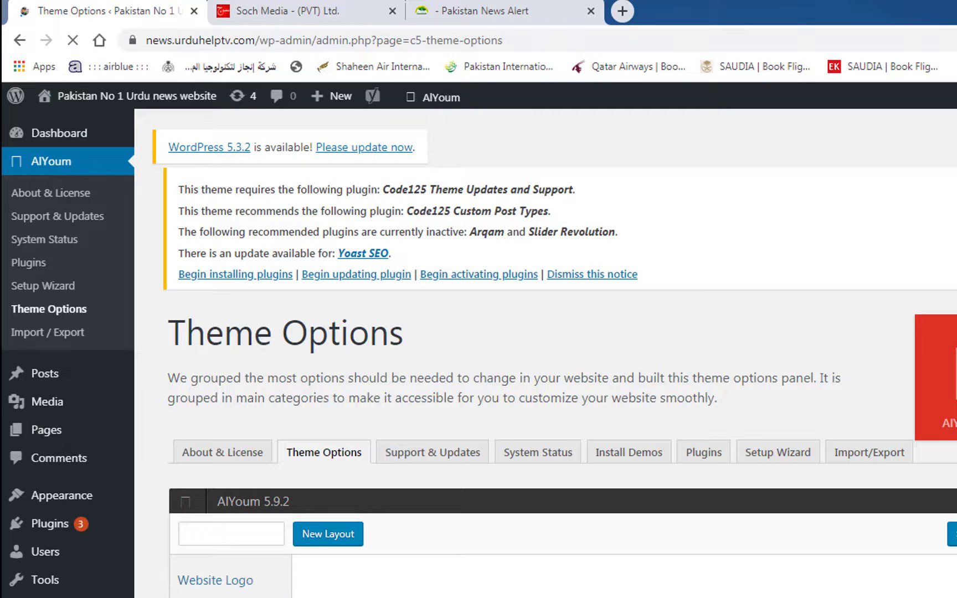
scroll(546, 354, "down", 6)
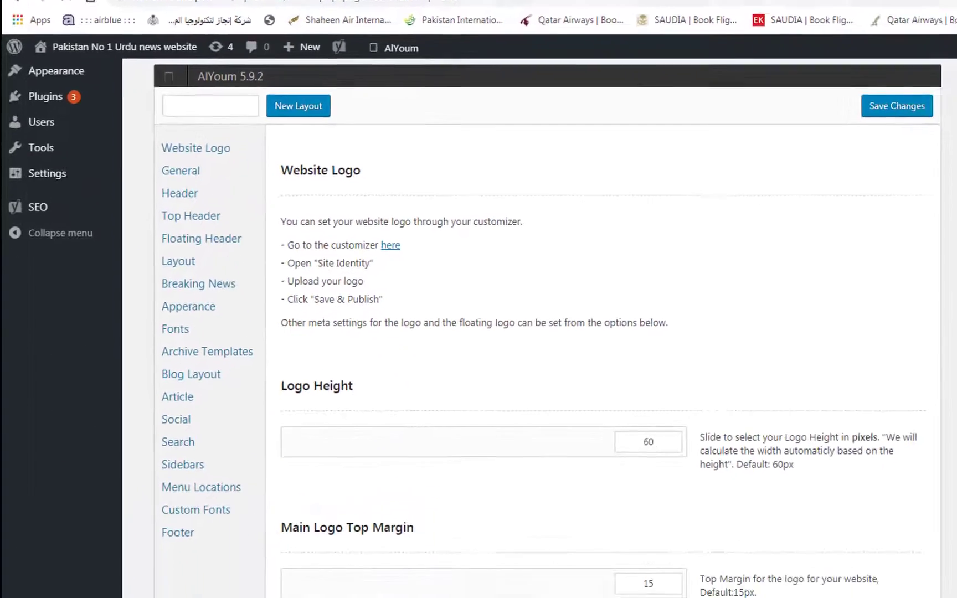
scroll(170, 91, "down", 2)
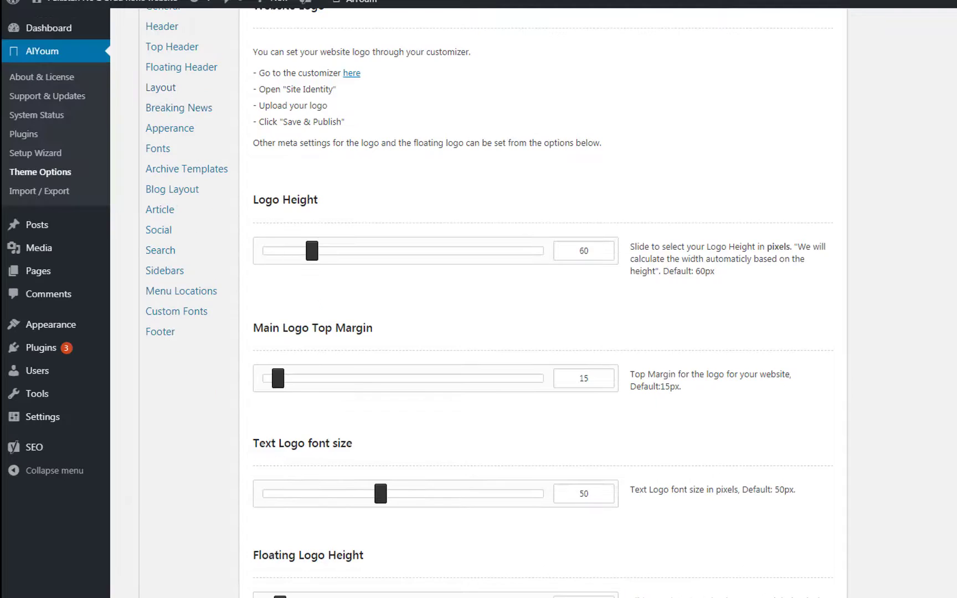
scroll(480, 303, "up", 2)
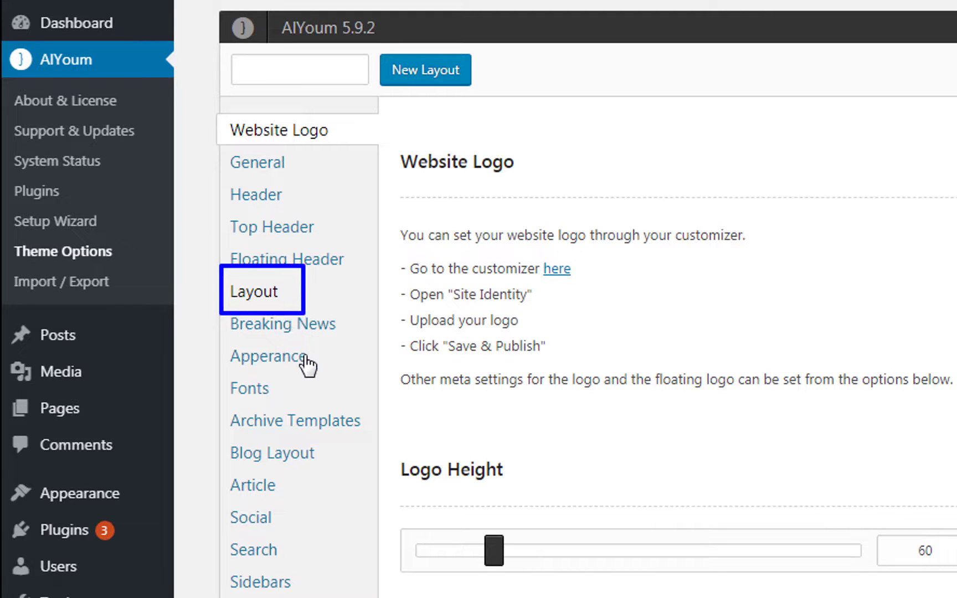
left_click(254, 292)
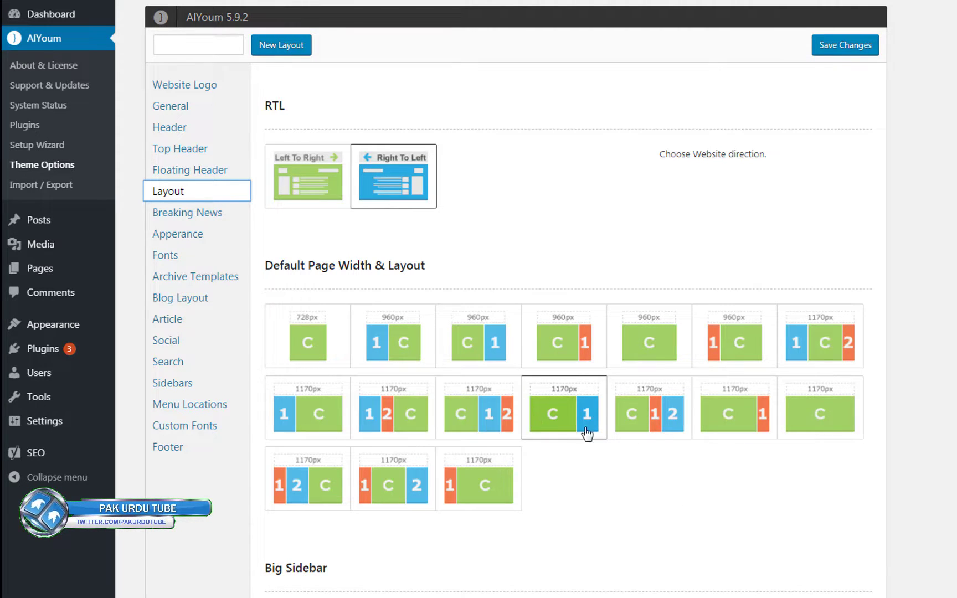
Step: Set the default page layout to 1170px with content, narrow sidebar 1 and wide sidebar 2, and save the changes
left_click(646, 423)
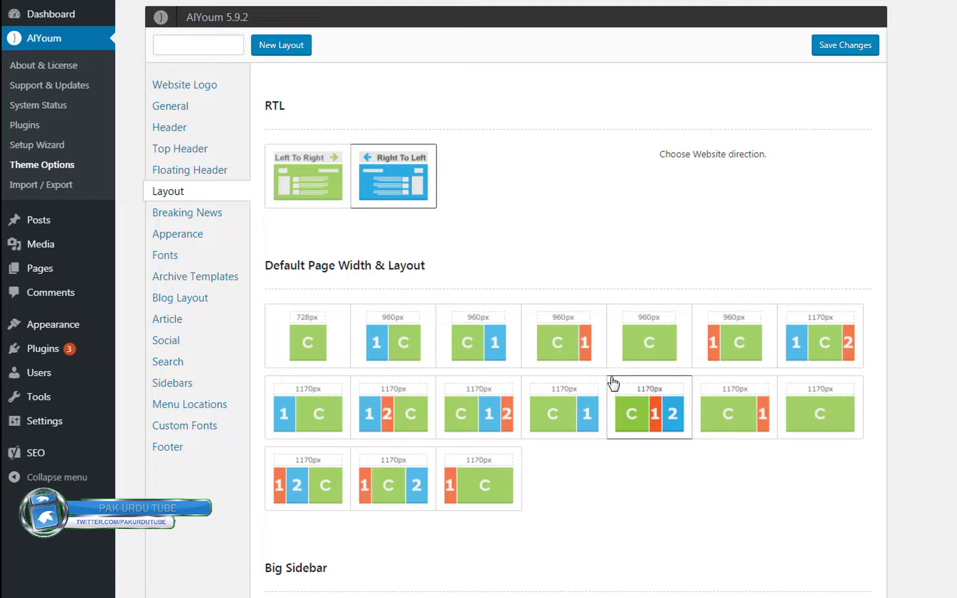
left_click_drag(612, 377, 692, 450)
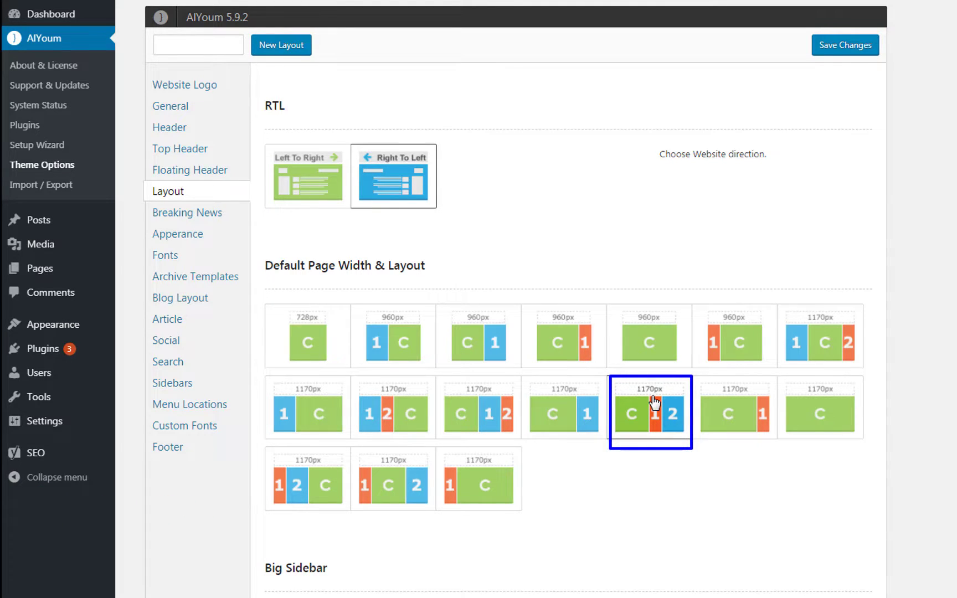
left_click(843, 48)
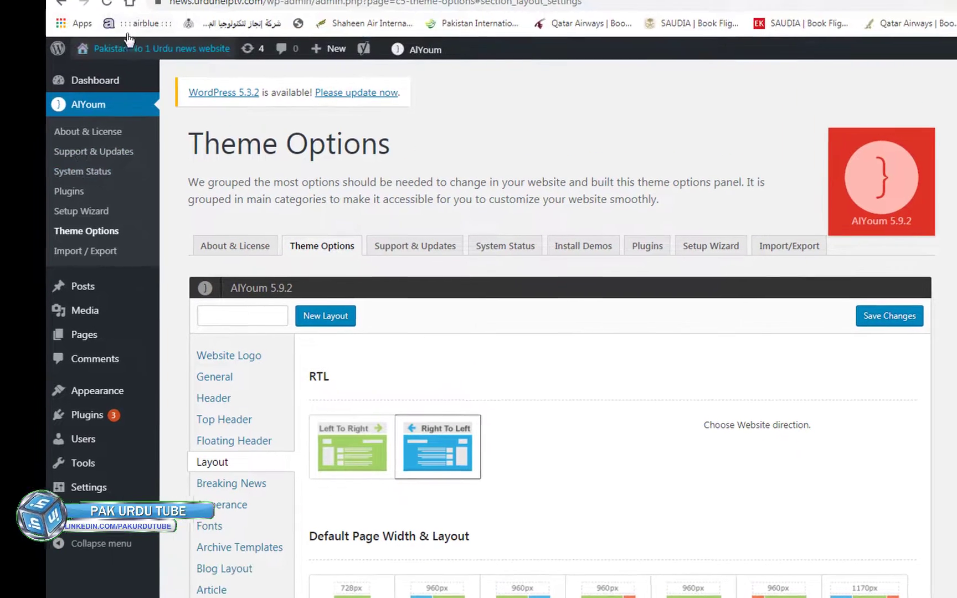
Step: Open the site's homepage in a new tab and check how the two sidebars are arranged
mouse_move(62, 8)
right_click(109, 81)
left_click(139, 86)
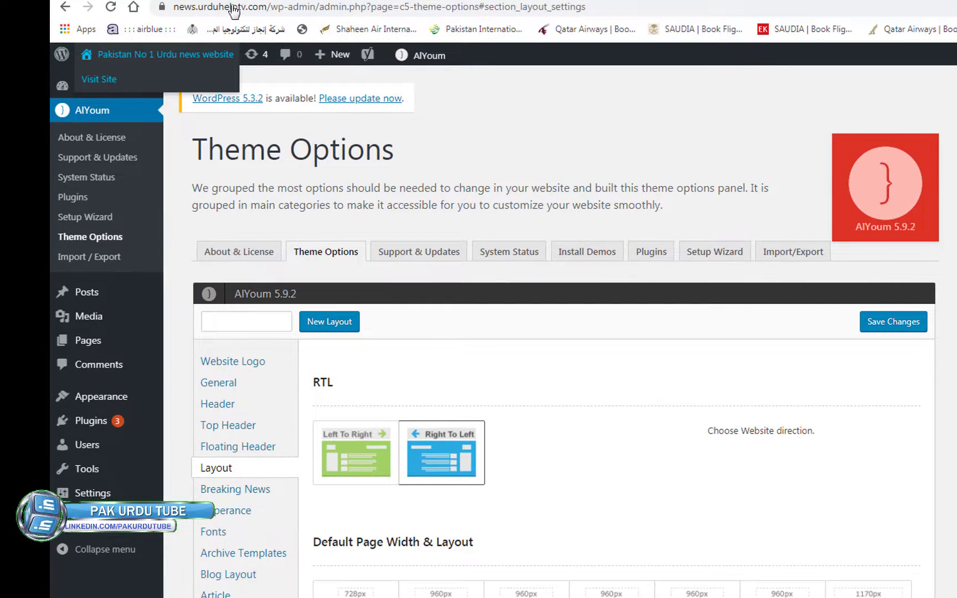
key("ctrl+Tab")
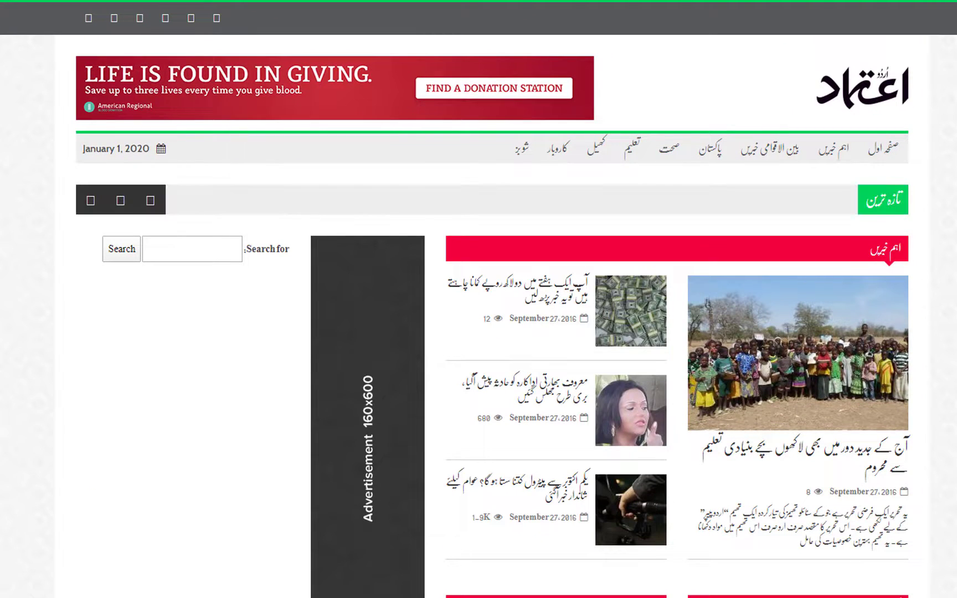
scroll(793, 282, "down", 18)
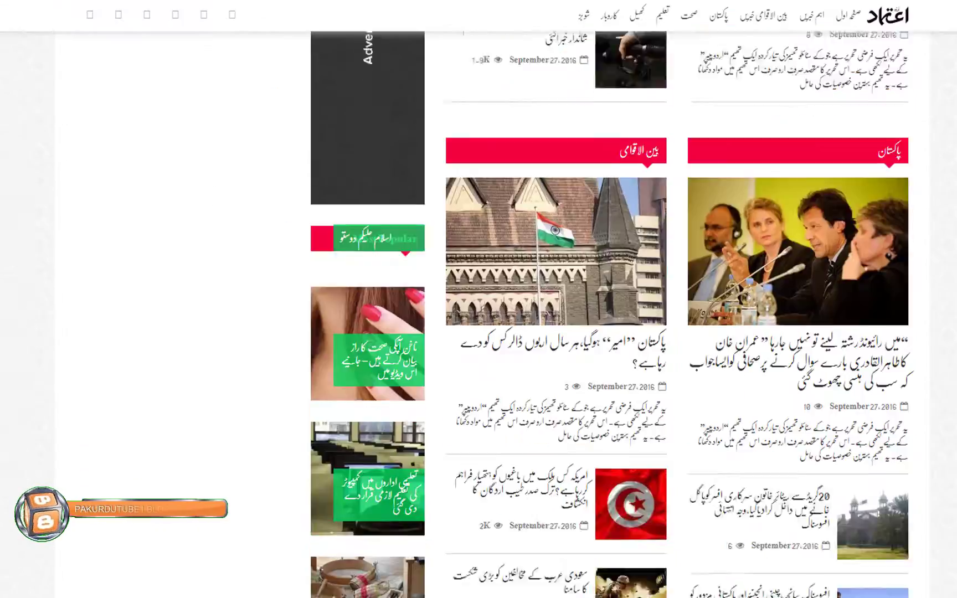
scroll(793, 282, "up", 15)
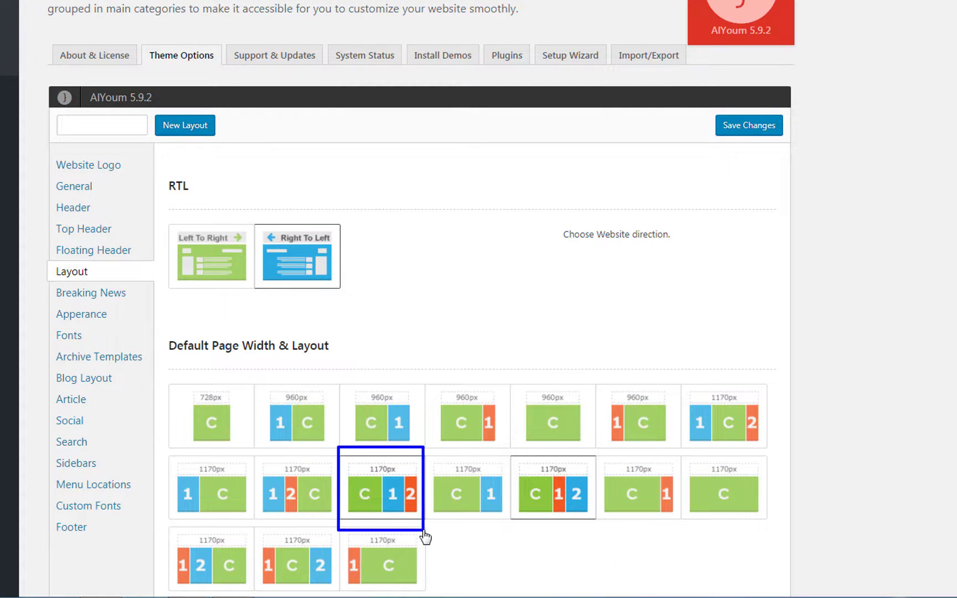
Step: Set the default page layout to 1170px with content, wide sidebar 1 and narrow sidebar 2, and save the changes
left_click(407, 505)
left_click(759, 133)
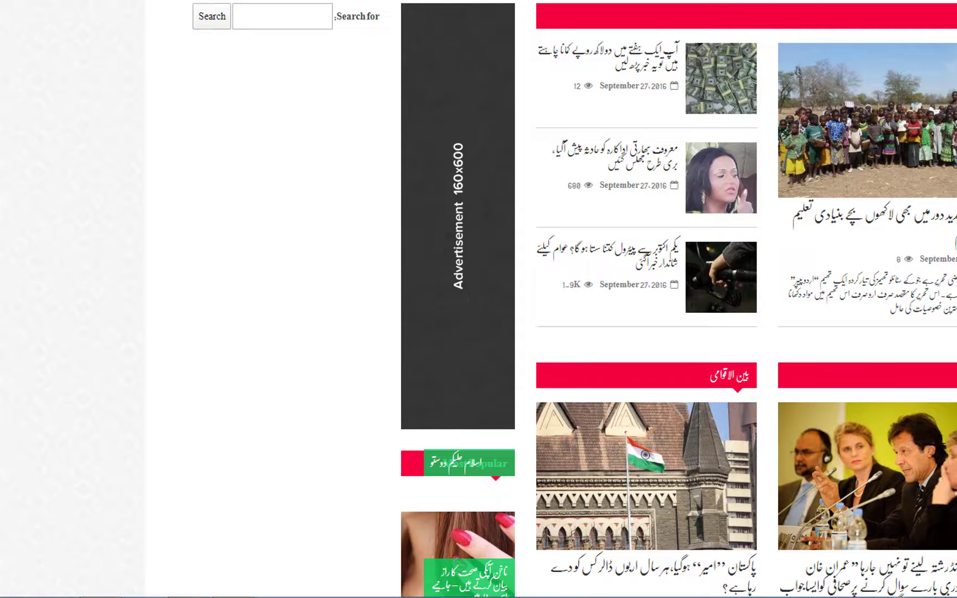
Step: Reload the homepage and examine the positions of the wide and narrow sidebars
key("F5")
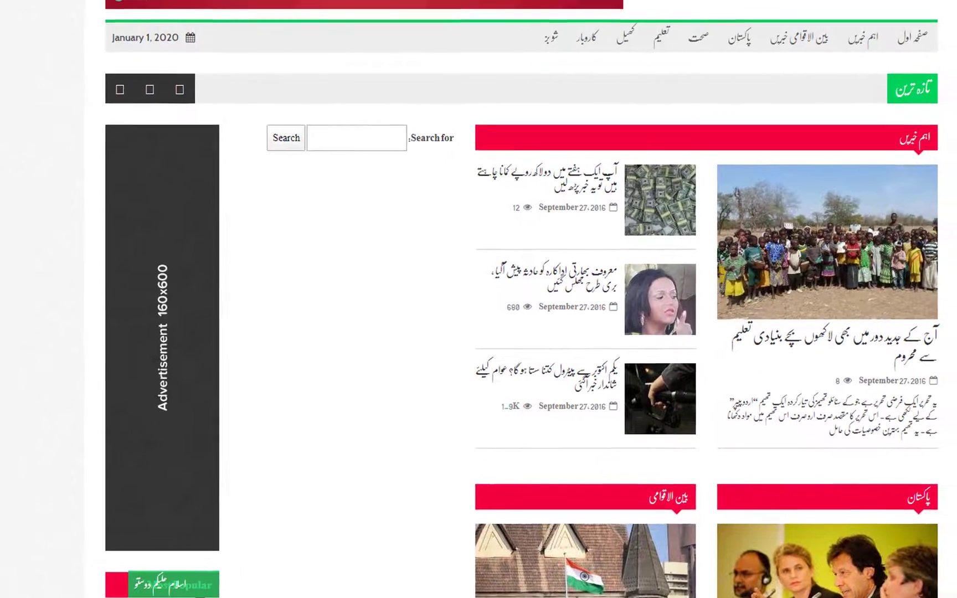
scroll(815, 354, "down", 15)
scroll(815, 354, "up", 15)
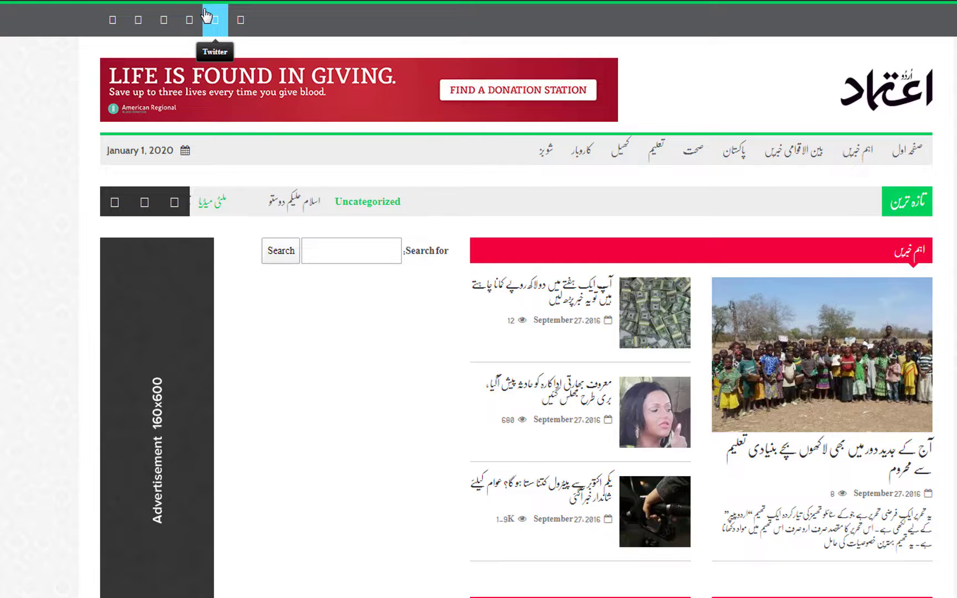
left_click_drag(316, 360, 388, 596)
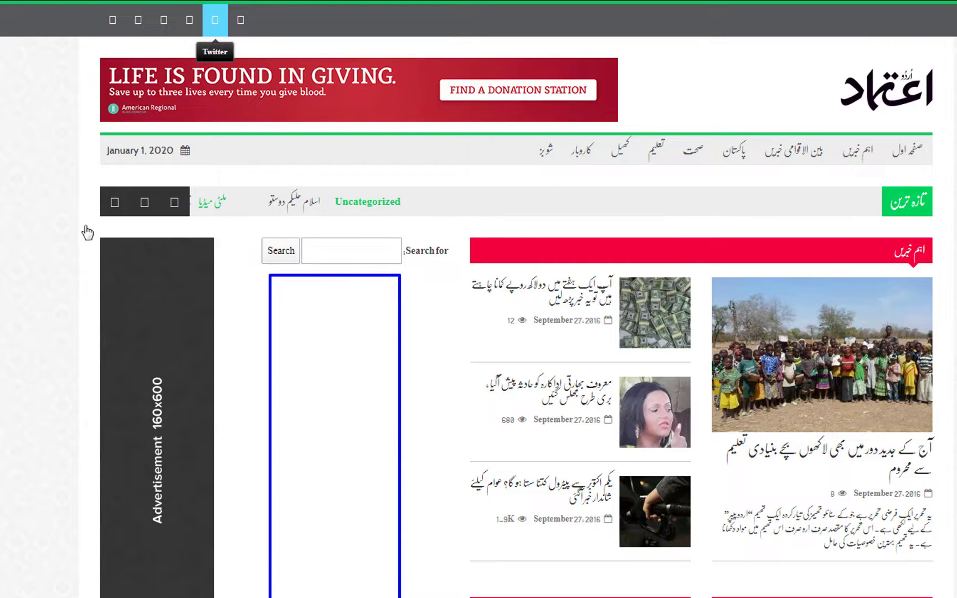
left_click_drag(146, 365, 211, 597)
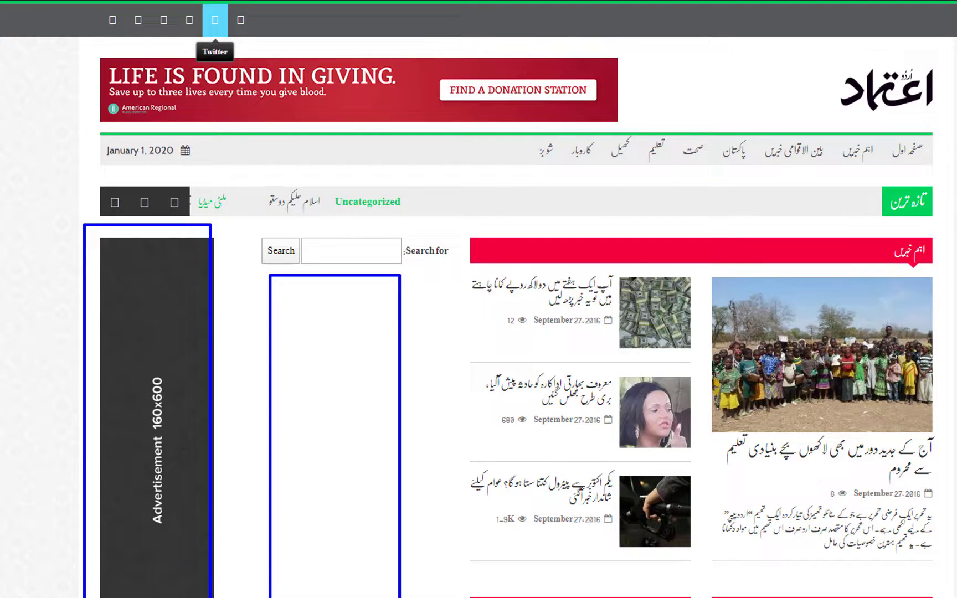
key("Escape")
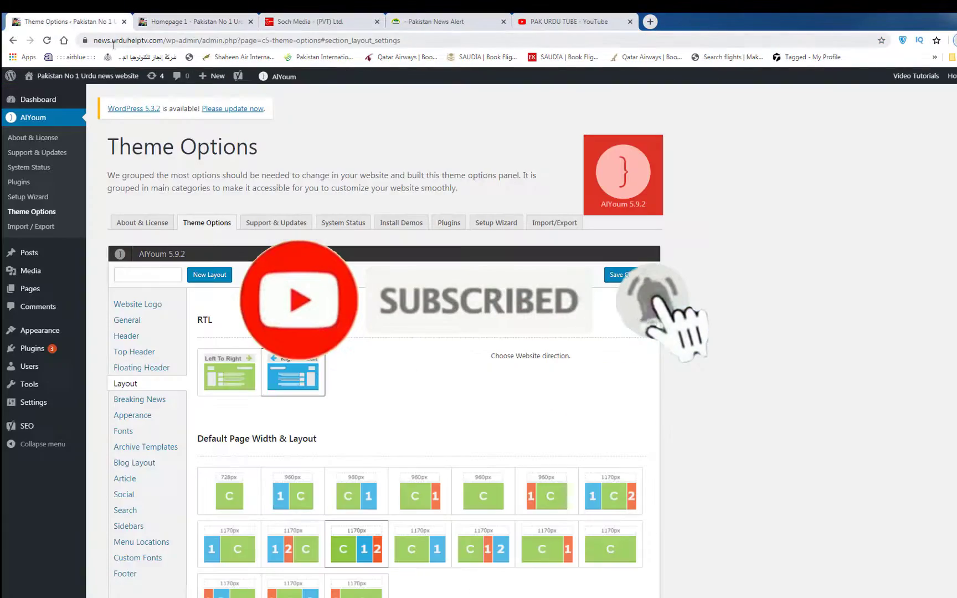
Step: Return to the WordPress admin and open the Widgets page
left_click(71, 21)
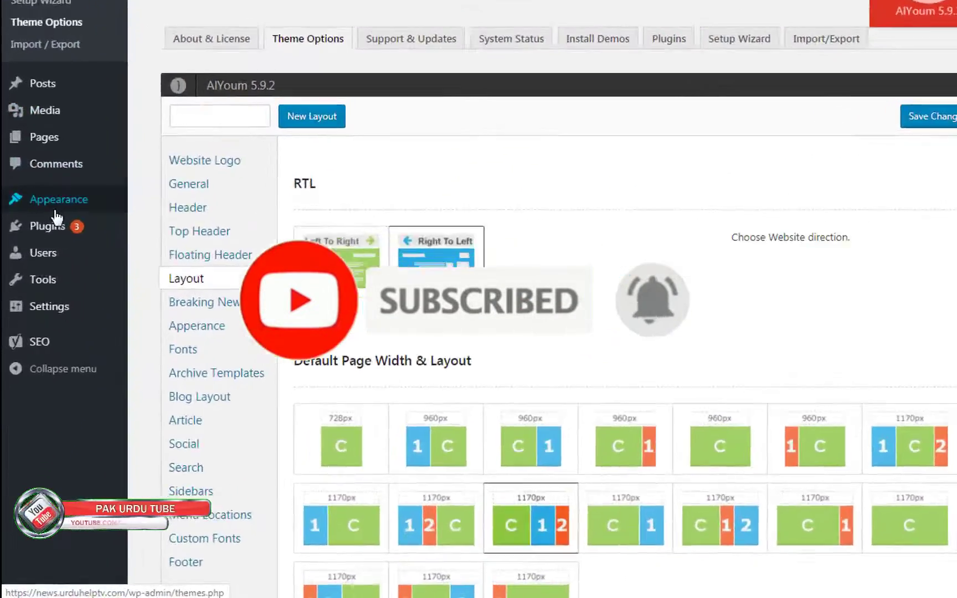
mouse_move(38, 334)
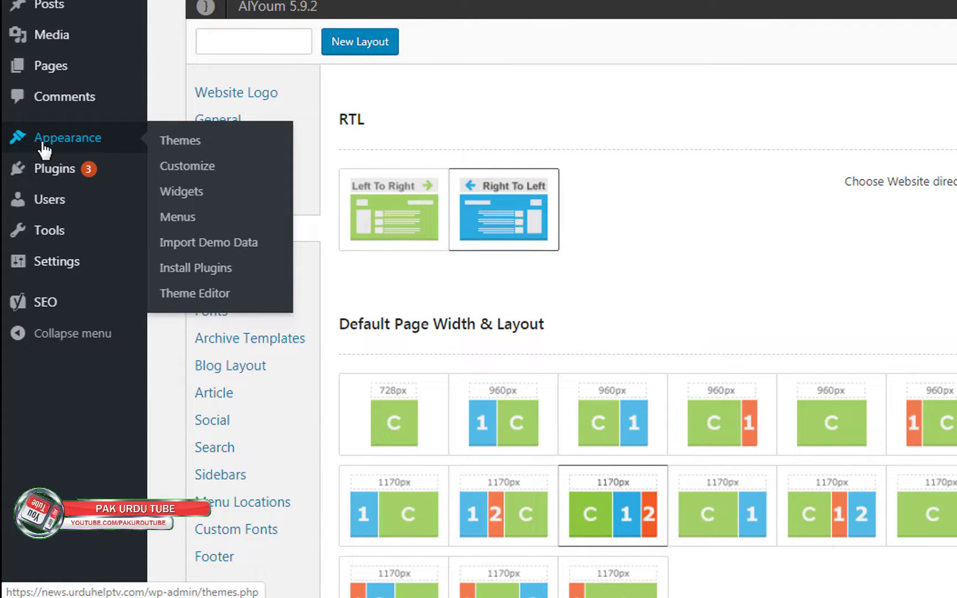
left_click(50, 138)
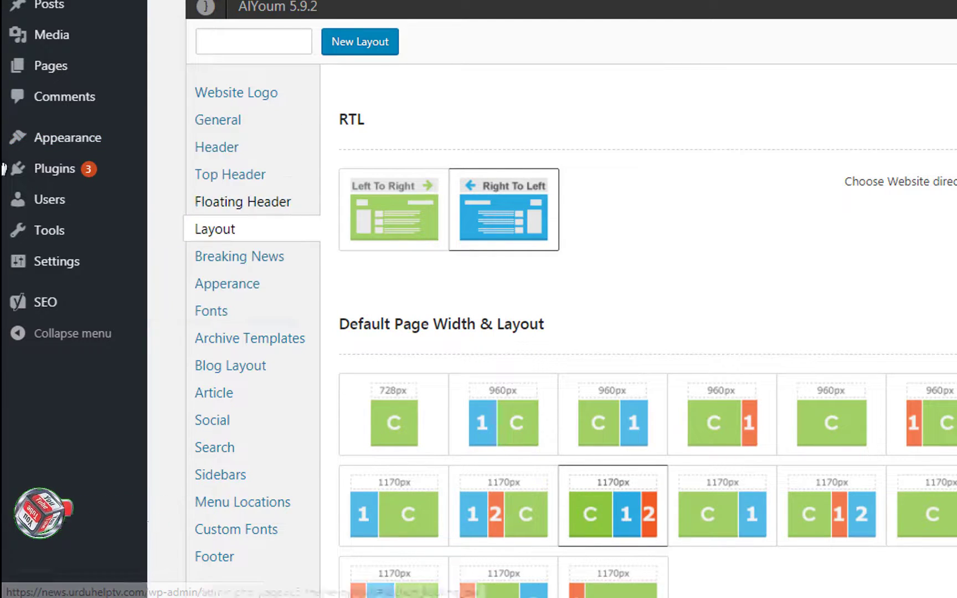
left_click(184, 197)
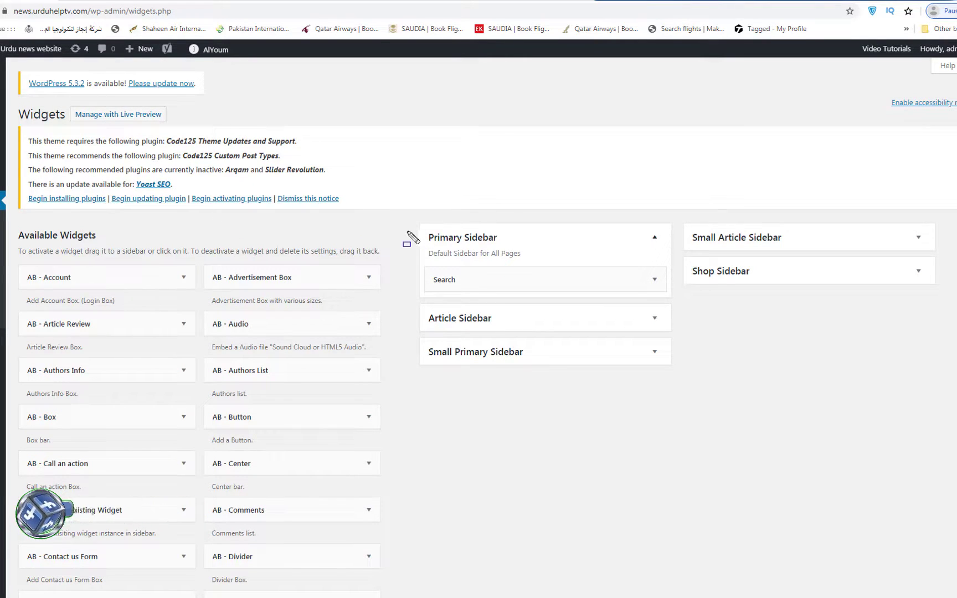
Step: Compare the Primary Sidebar and Small Primary Sidebar widget areas with the two sidebars on the homepage
mouse_move(436, 242)
left_mouse_down()
mouse_move(483, 273)
mouse_move(536, 270)
left_mouse_up()
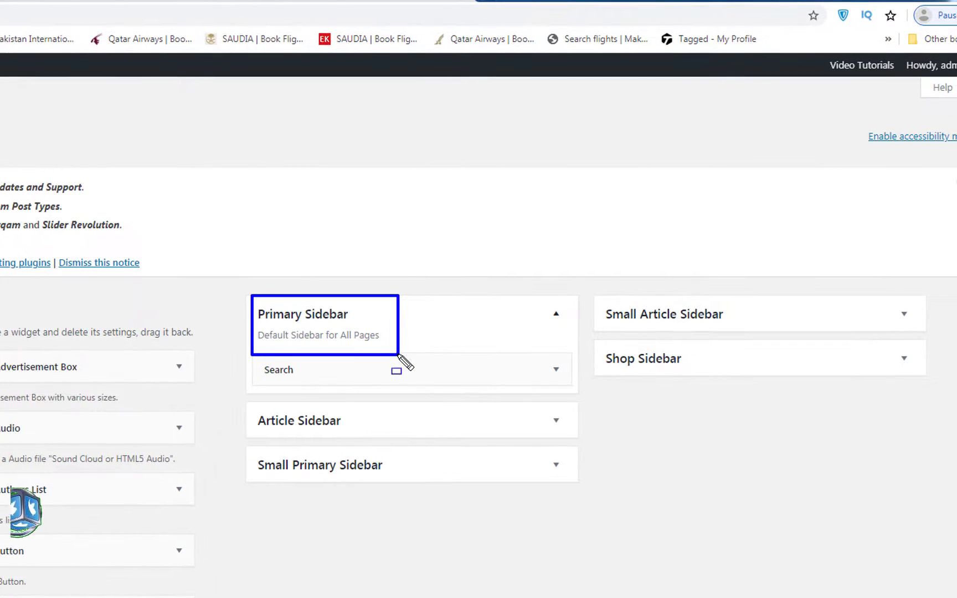
mouse_move(257, 451)
left_mouse_down()
mouse_move(366, 504)
mouse_move(395, 498)
left_mouse_up()
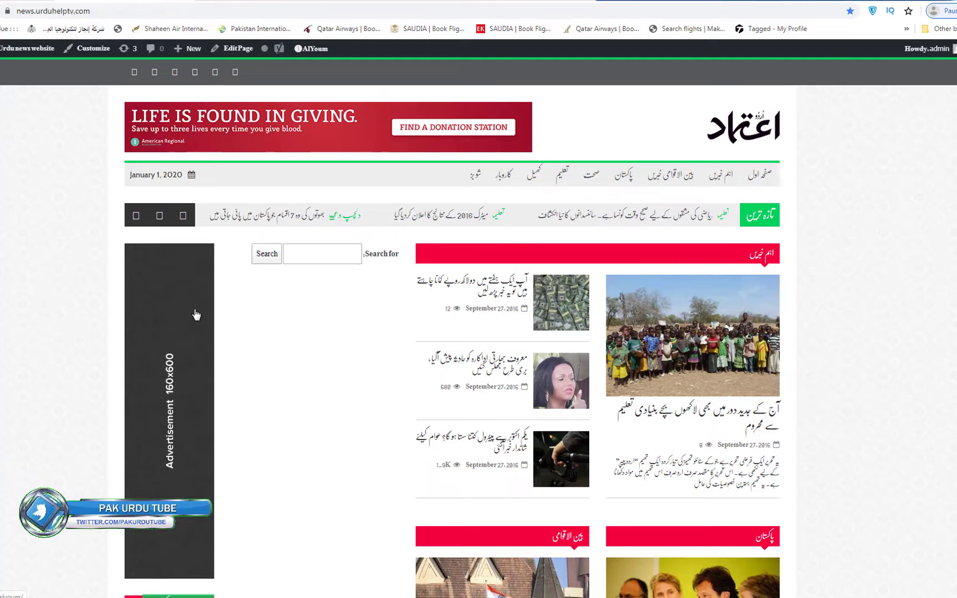
left_click_drag(127, 229, 211, 307)
left_click_drag(240, 233, 386, 416)
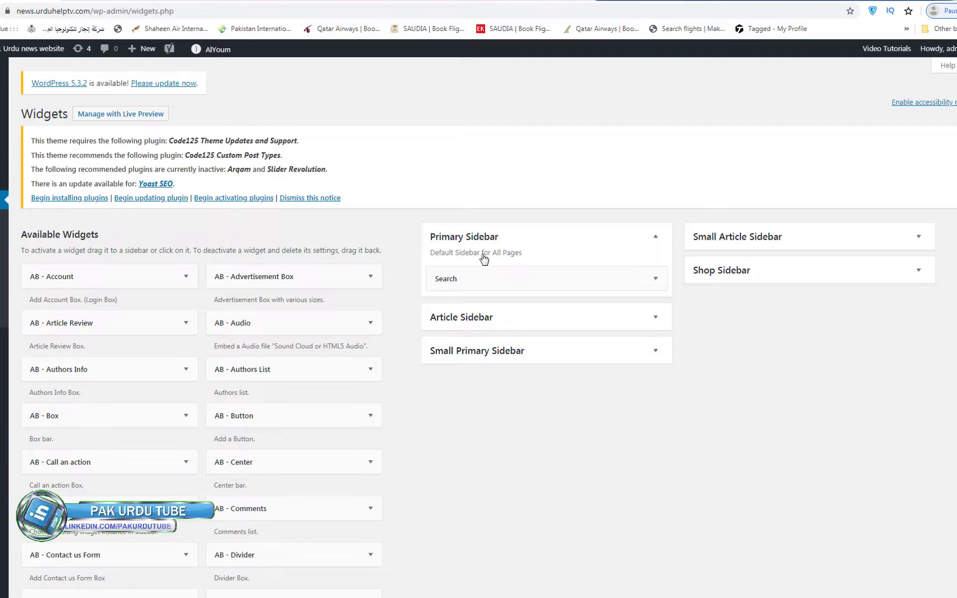
Step: Delete the Search widget from the Primary Sidebar and reload the homepage to check the sidebar
left_click(655, 279)
left_click(444, 339)
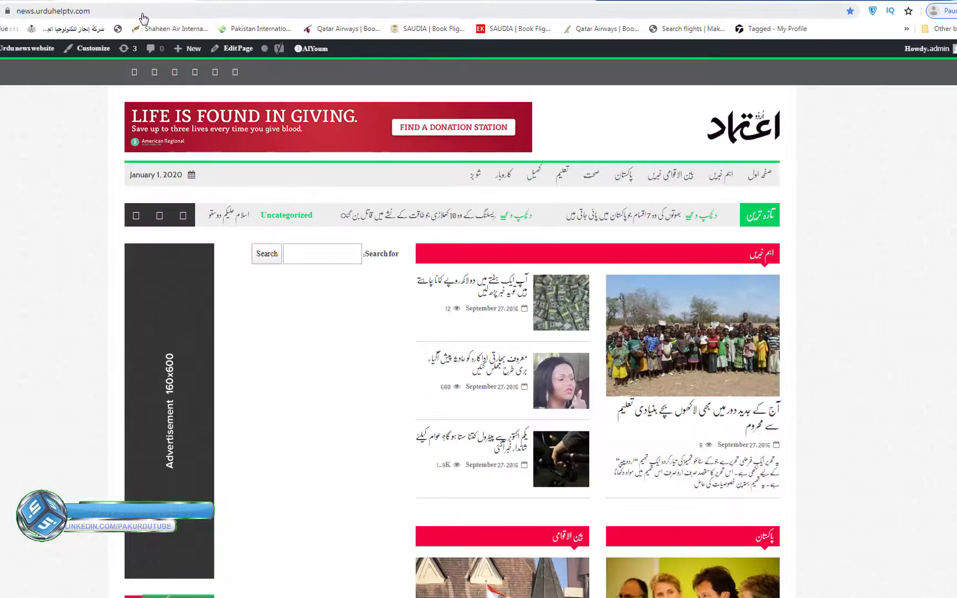
left_click(142, 16)
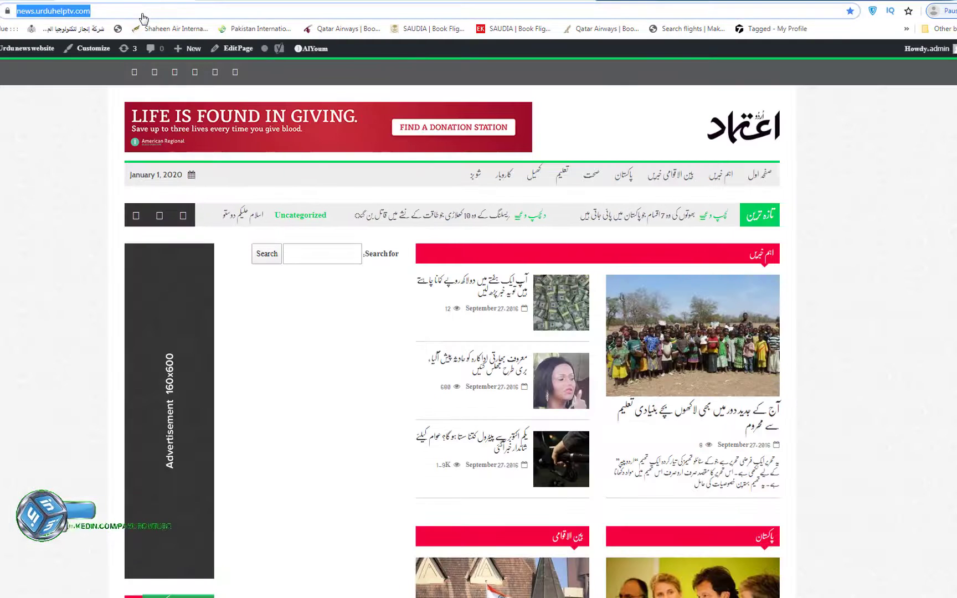
key("Return")
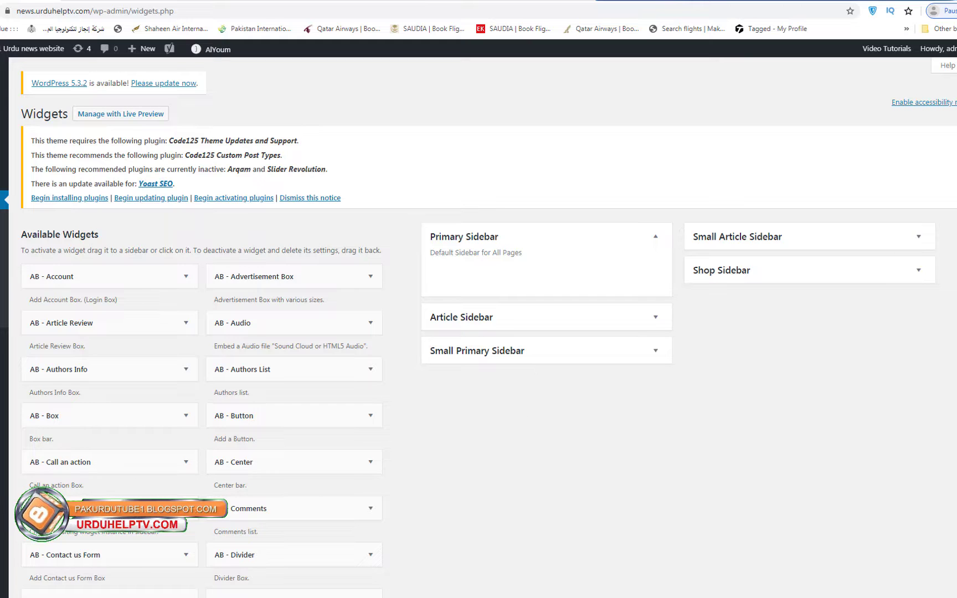
Step: Add the AB - Image widget to the Primary Sidebar through its sidebar chooser and close its settings form
scroll(479, 327, "down", 3)
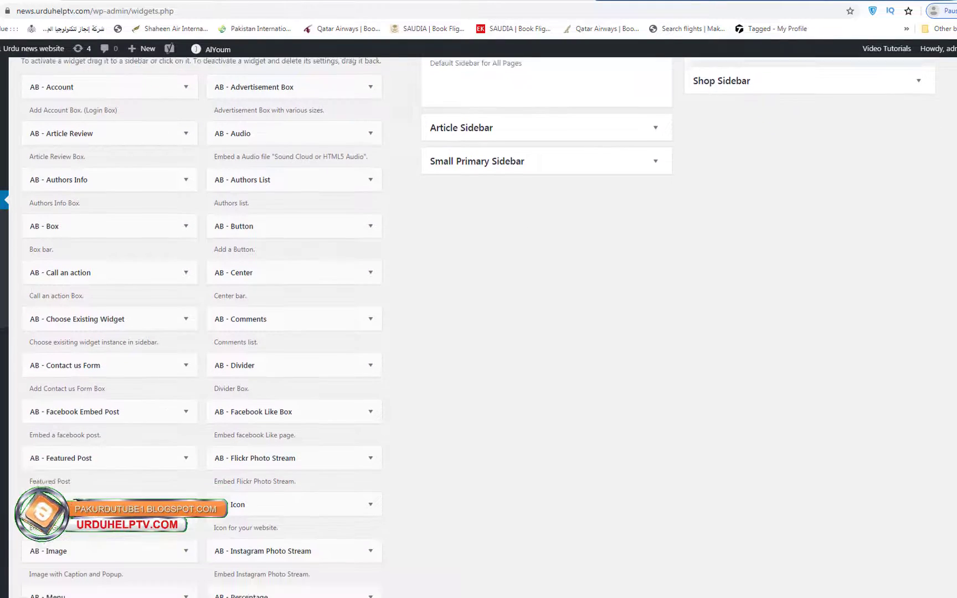
scroll(478, 327, "down", 7)
scroll(479, 327, "down", 4)
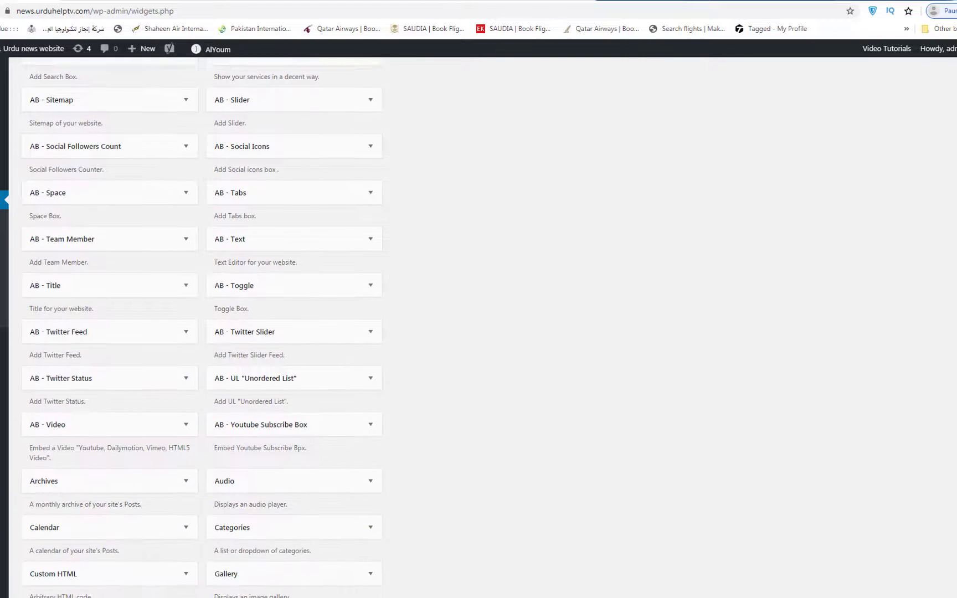
scroll(202, 326, "up", 1)
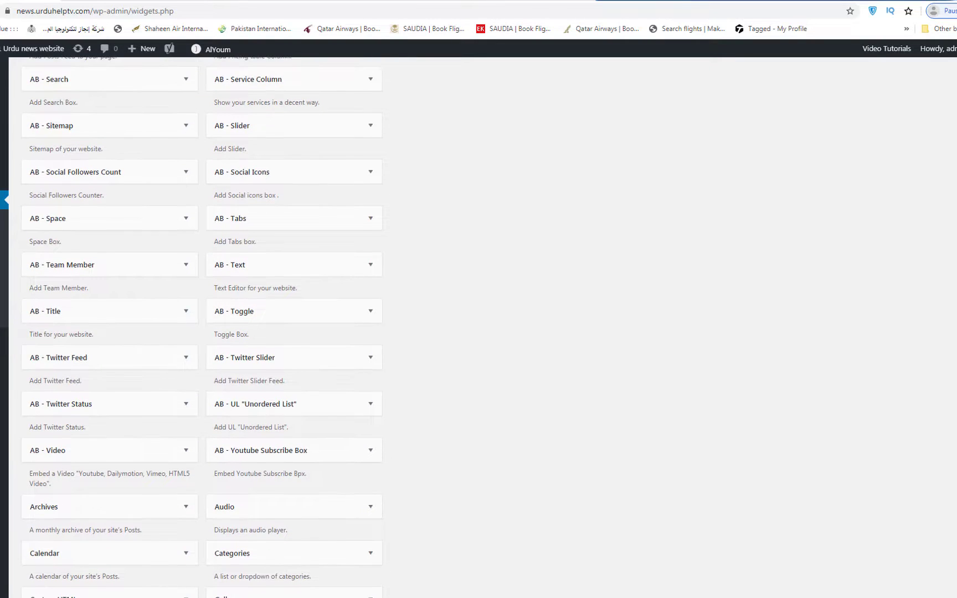
scroll(201, 326, "up", 5)
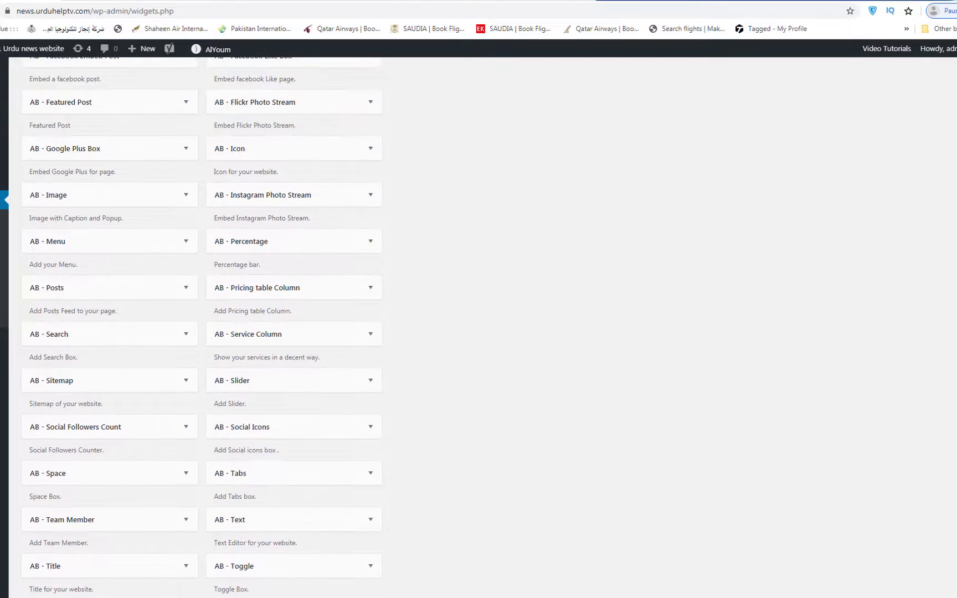
scroll(202, 326, "up", 1)
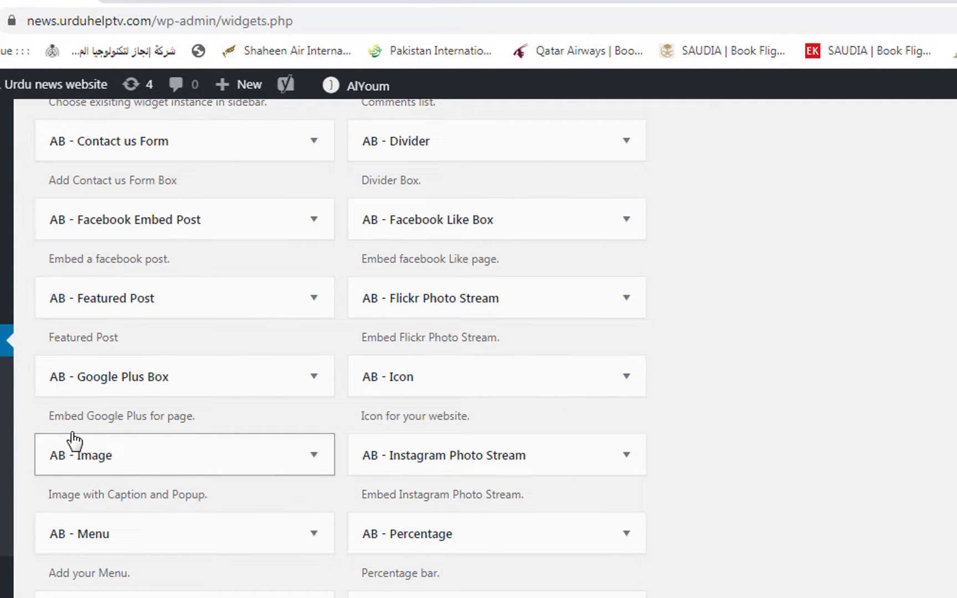
left_click_drag(25, 414, 333, 502)
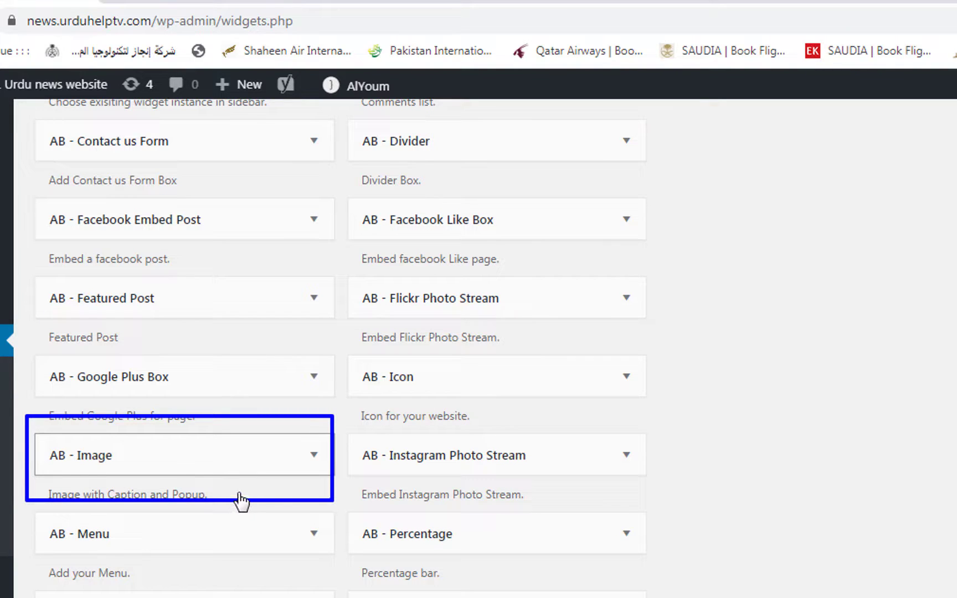
left_click(315, 456)
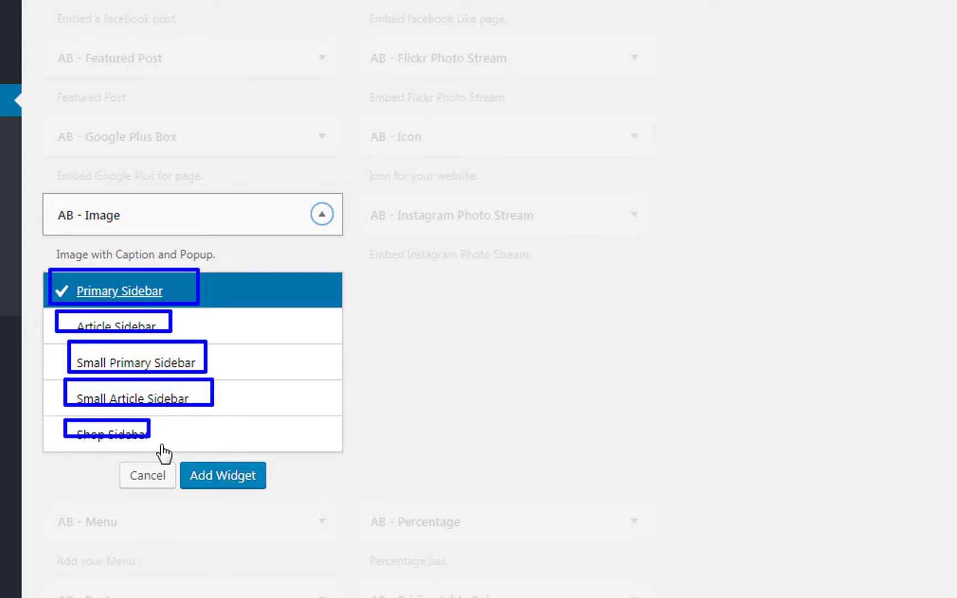
left_click(132, 331)
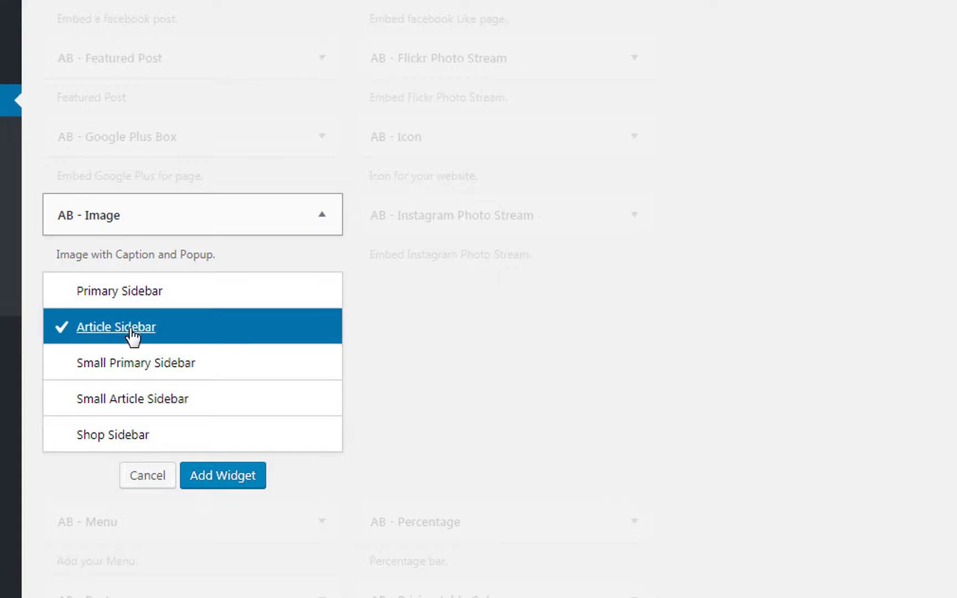
left_click(143, 295)
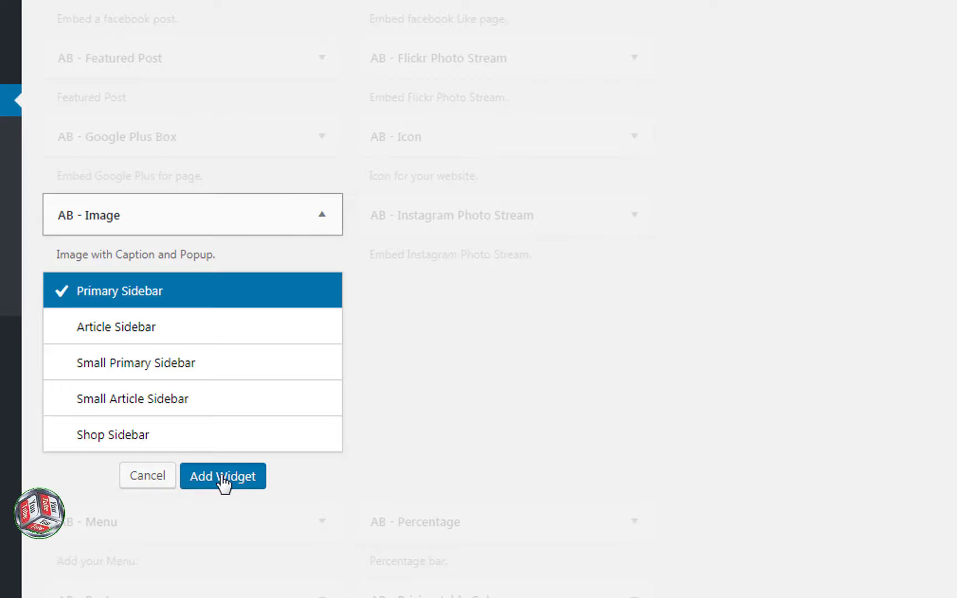
left_click(218, 476)
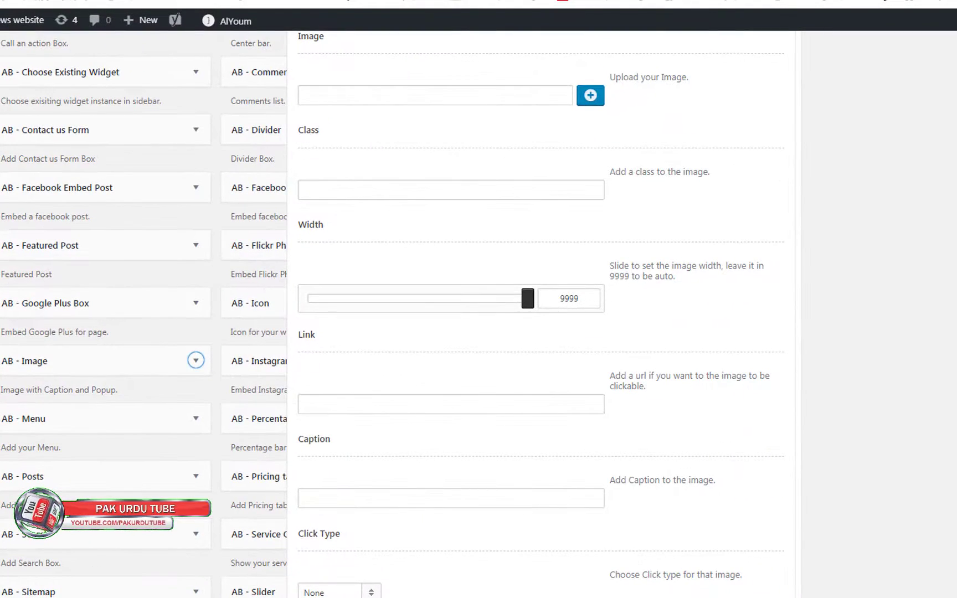
scroll(398, 376, "down", 9)
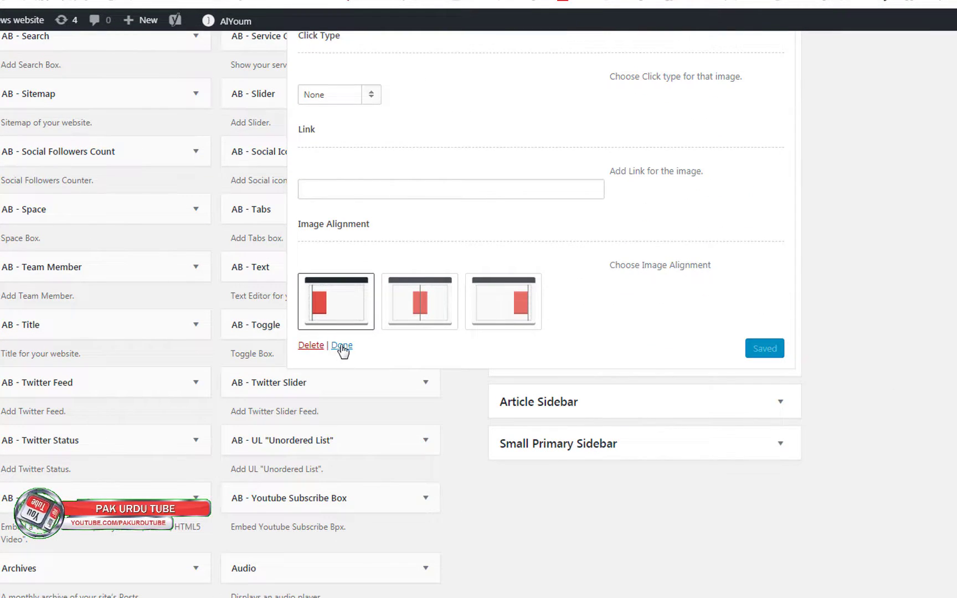
left_click(342, 347)
scroll(524, 306, "up", 15)
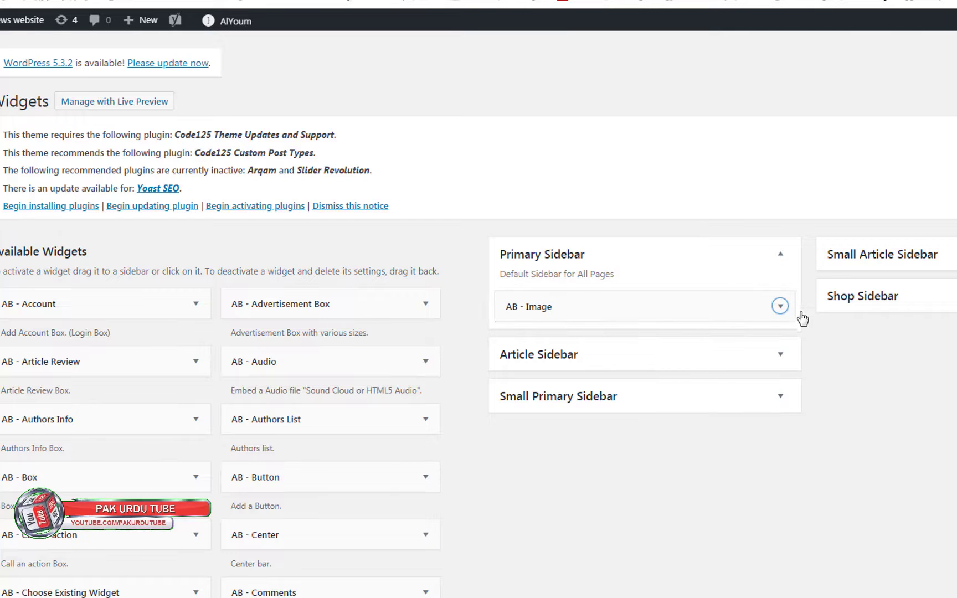
Step: Delete the AB - Image widget from the Primary Sidebar
left_click(781, 307)
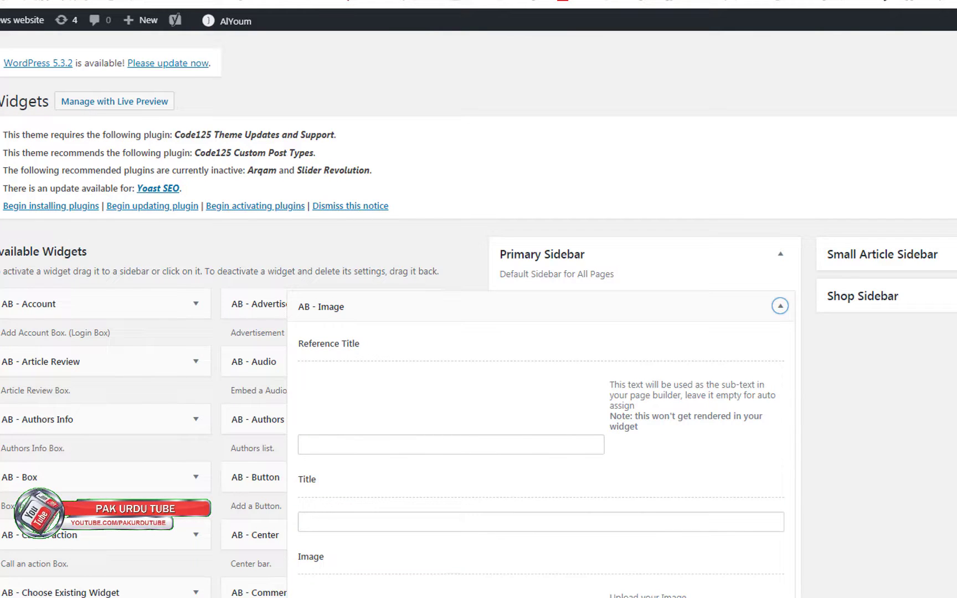
scroll(337, 526, "down", 16)
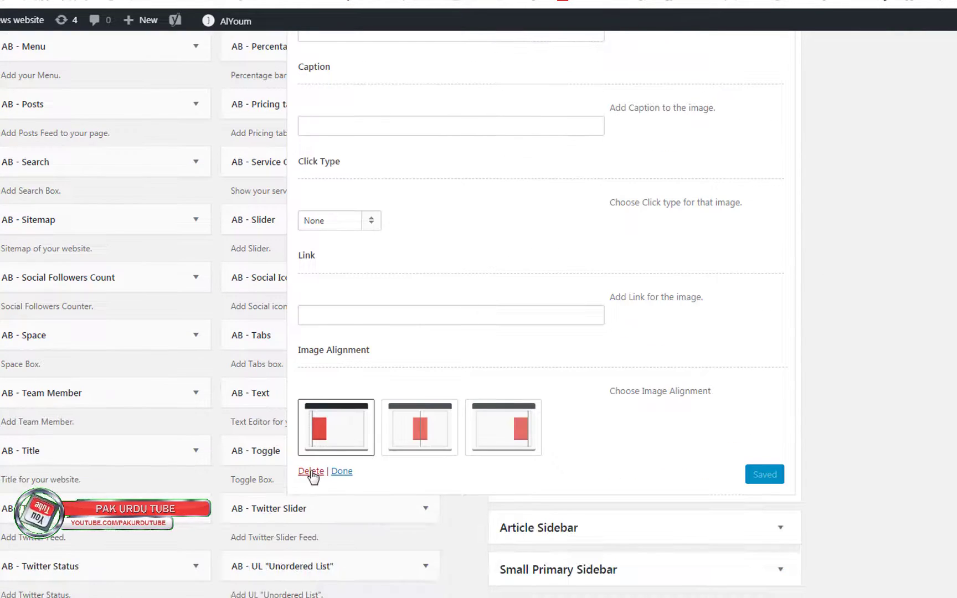
left_click(311, 472)
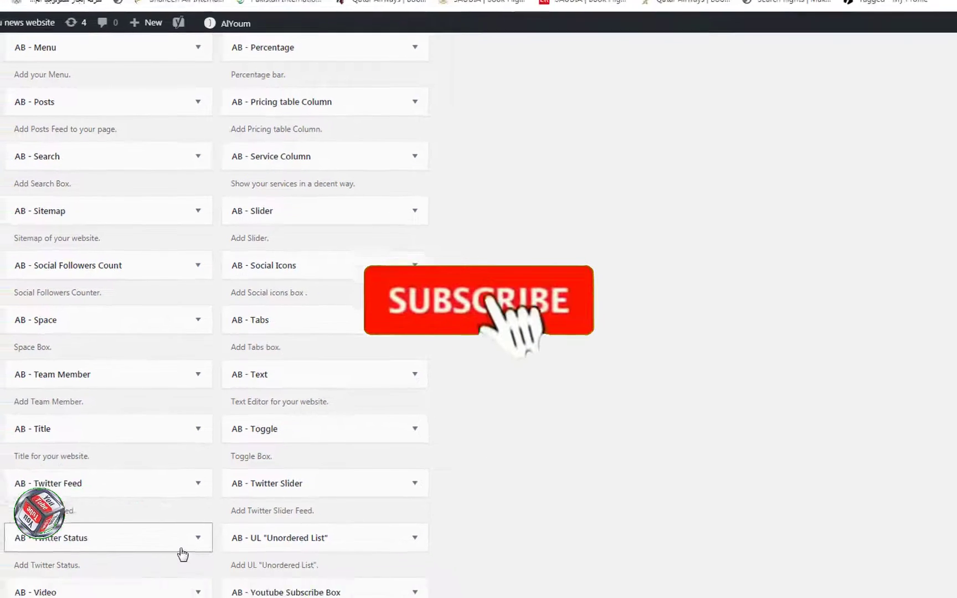
Step: Place the AB - Image widget directly from the available widgets into the Primary Sidebar
scroll(188, 506, "up", 3)
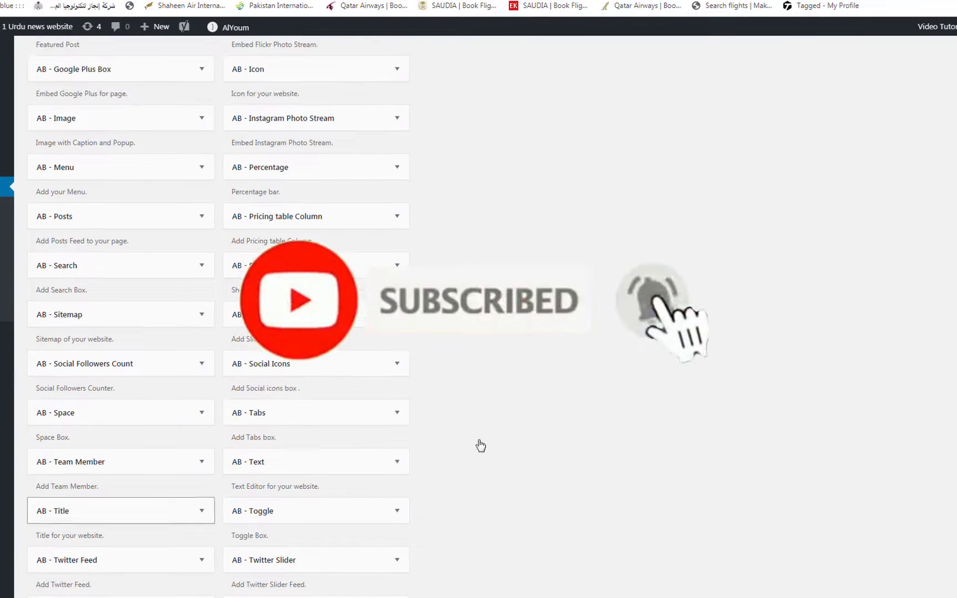
scroll(219, 318, "down", 9)
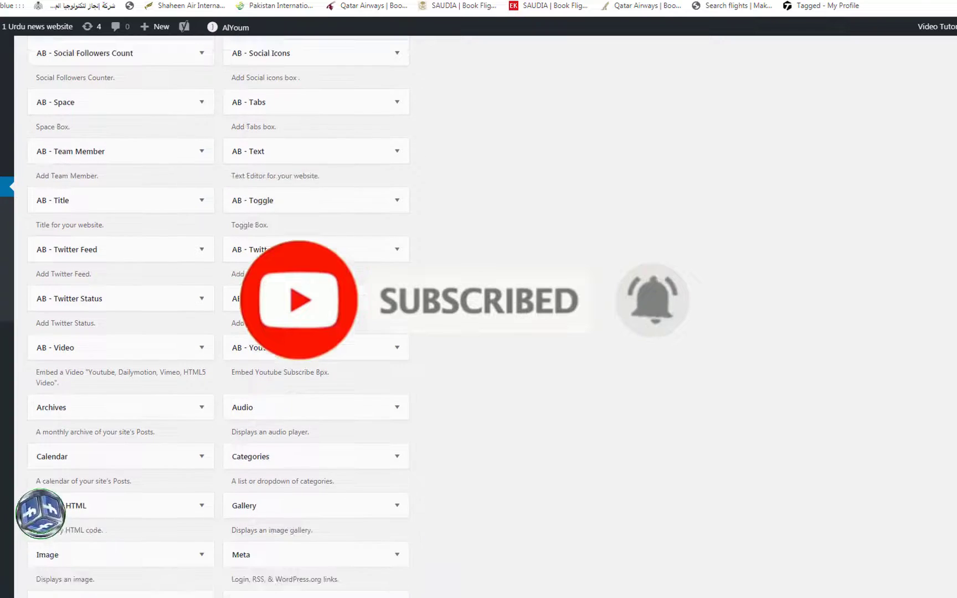
scroll(218, 315, "up", 7)
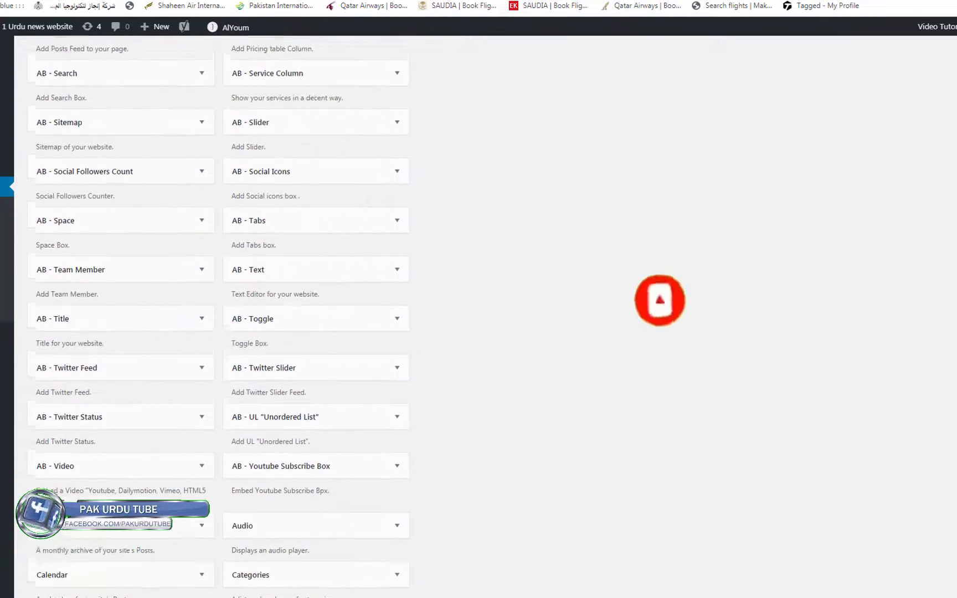
scroll(218, 316, "up", 6)
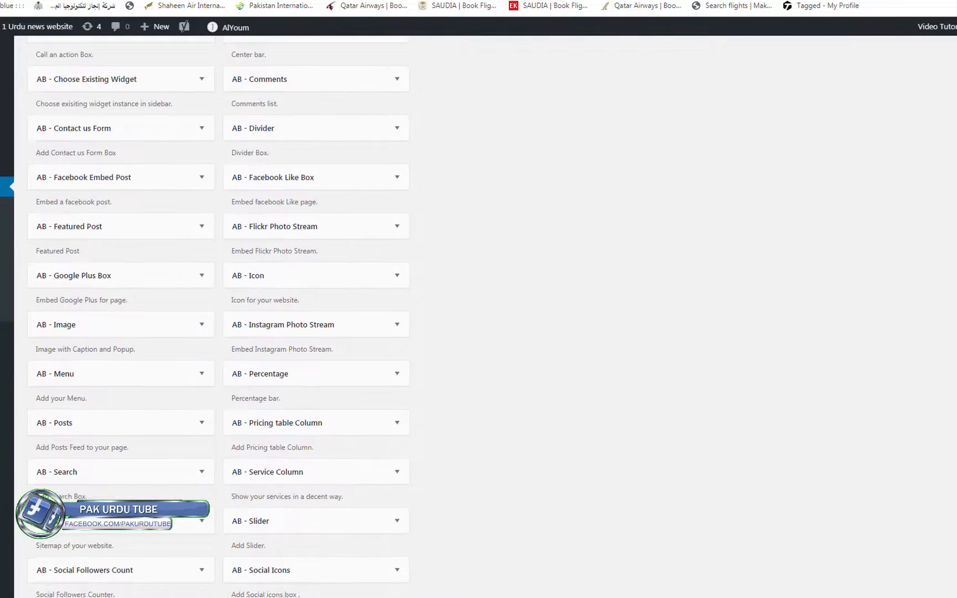
scroll(219, 316, "up", 3)
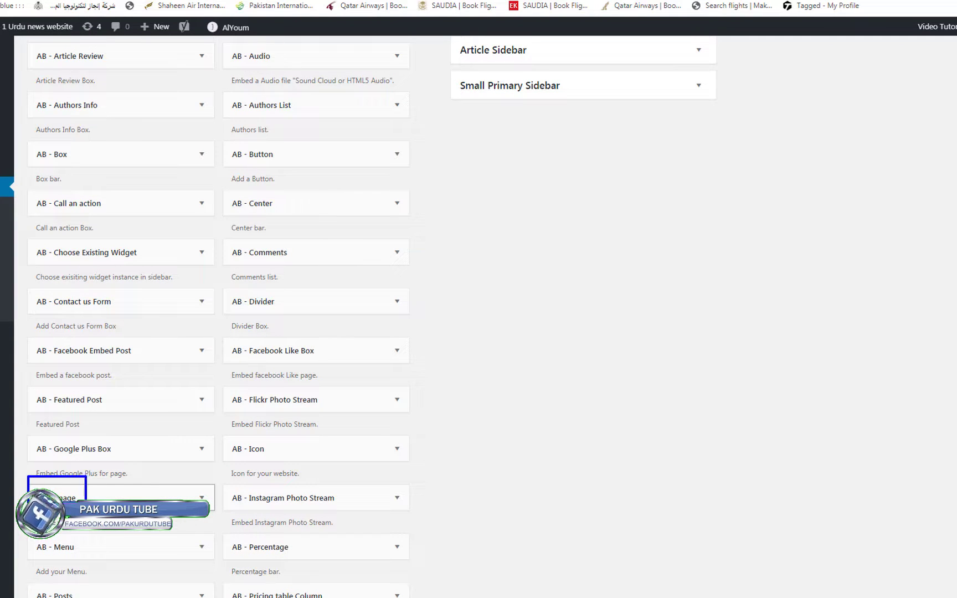
left_click_drag(127, 498, 547, 140)
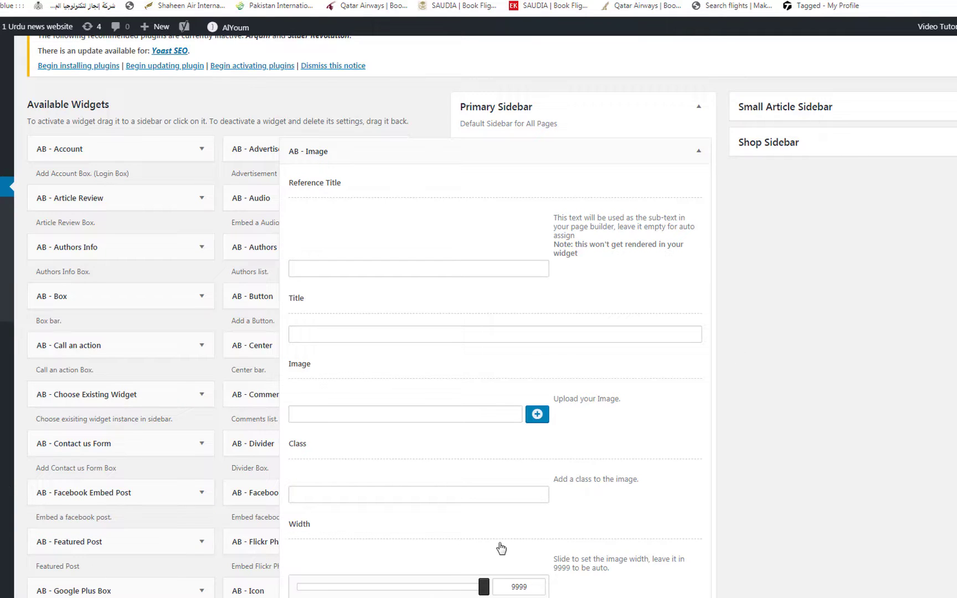
Step: Upload the app image from the desktop's side bar folder and send it to the widget's Image field
left_click(537, 415)
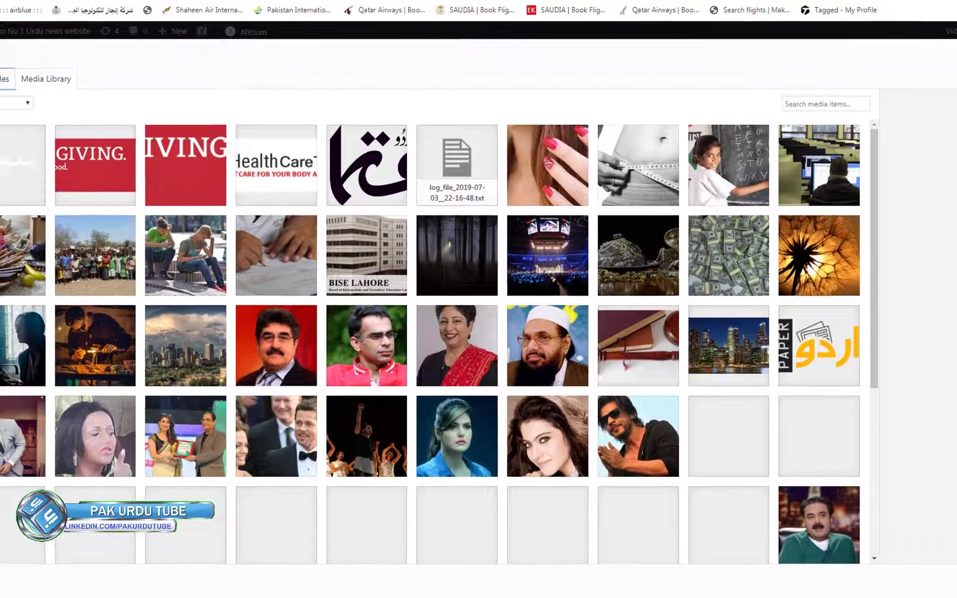
left_click(1, 78)
left_click(503, 297)
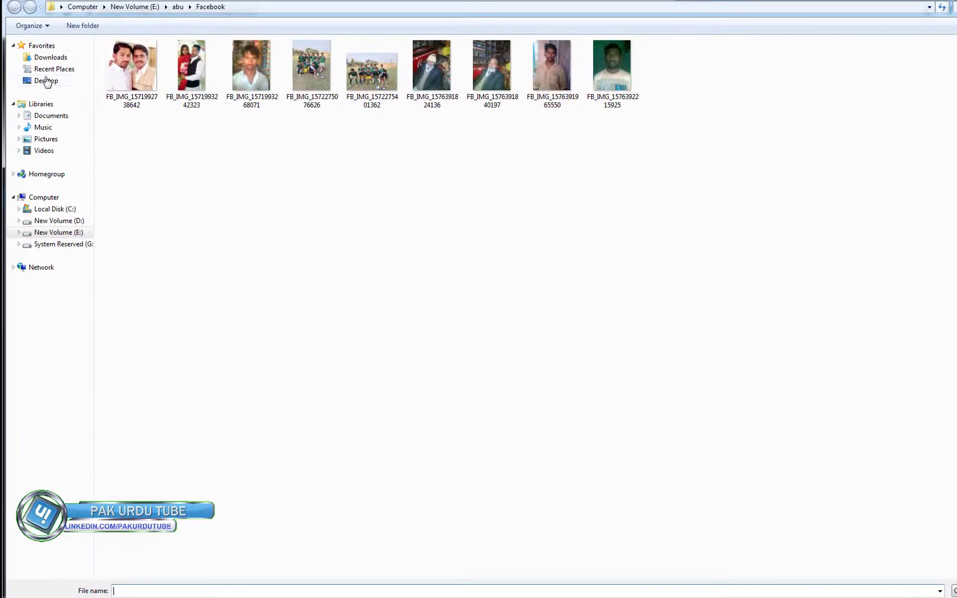
left_click(49, 81)
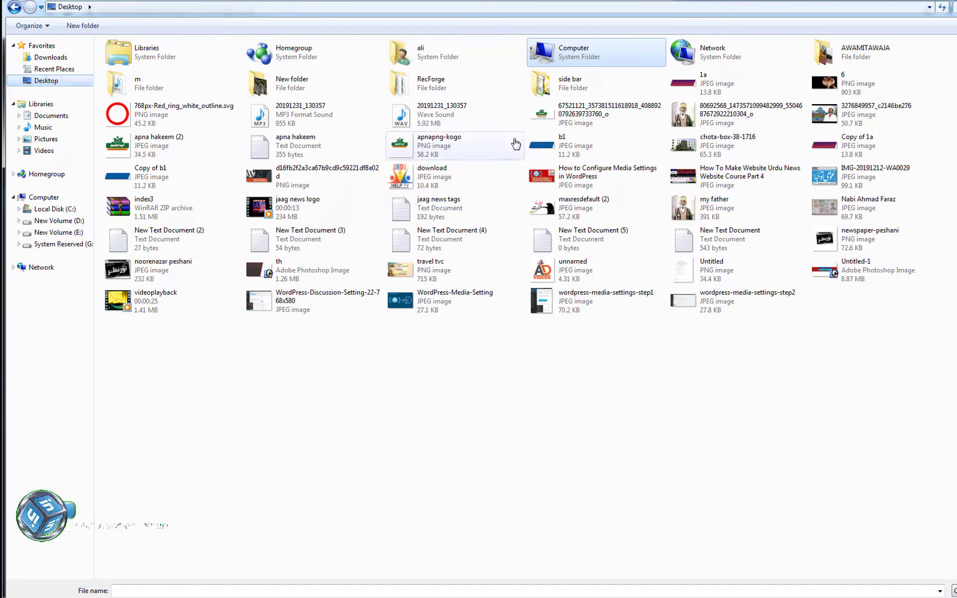
double_click(593, 94)
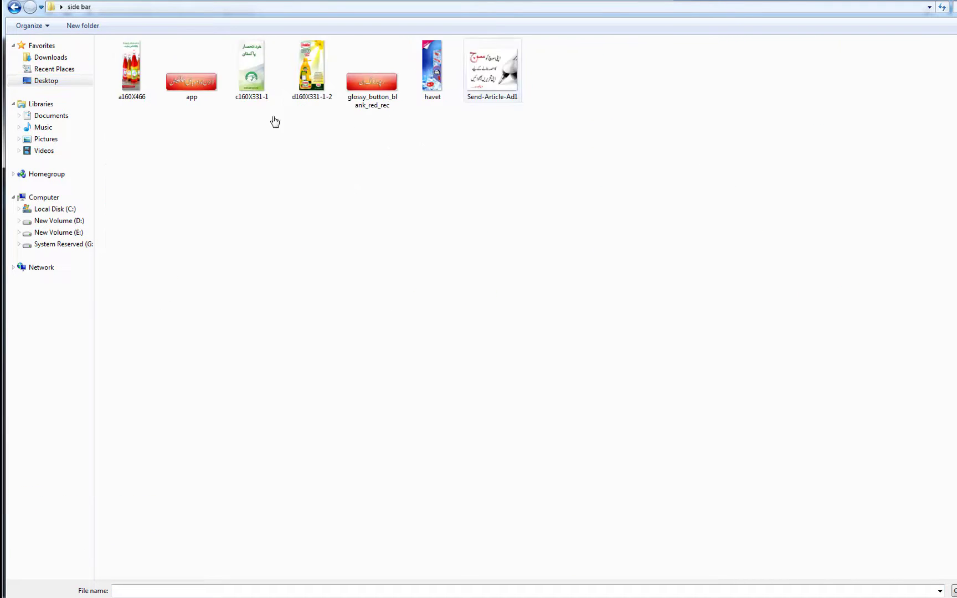
double_click(193, 93)
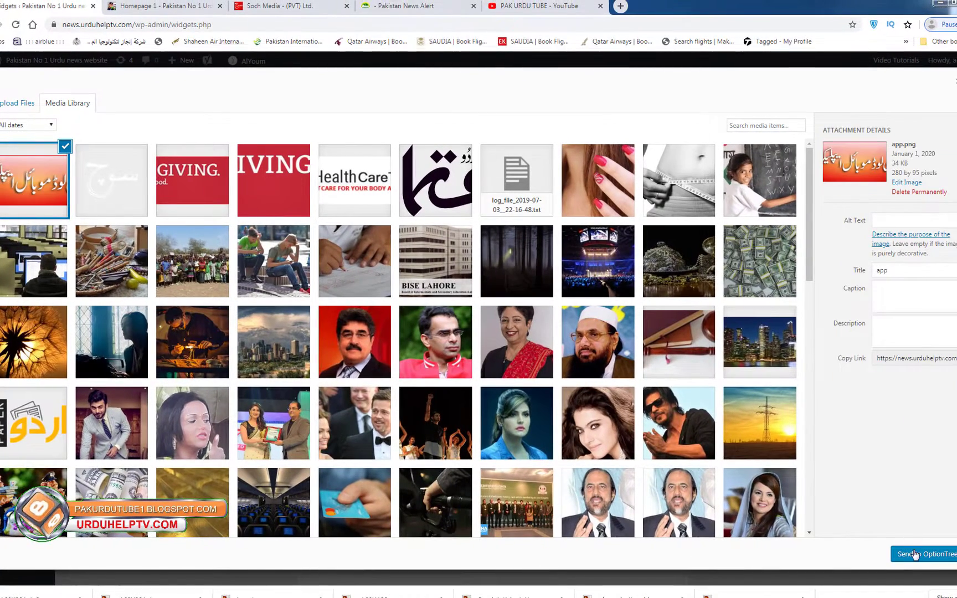
left_click(915, 553)
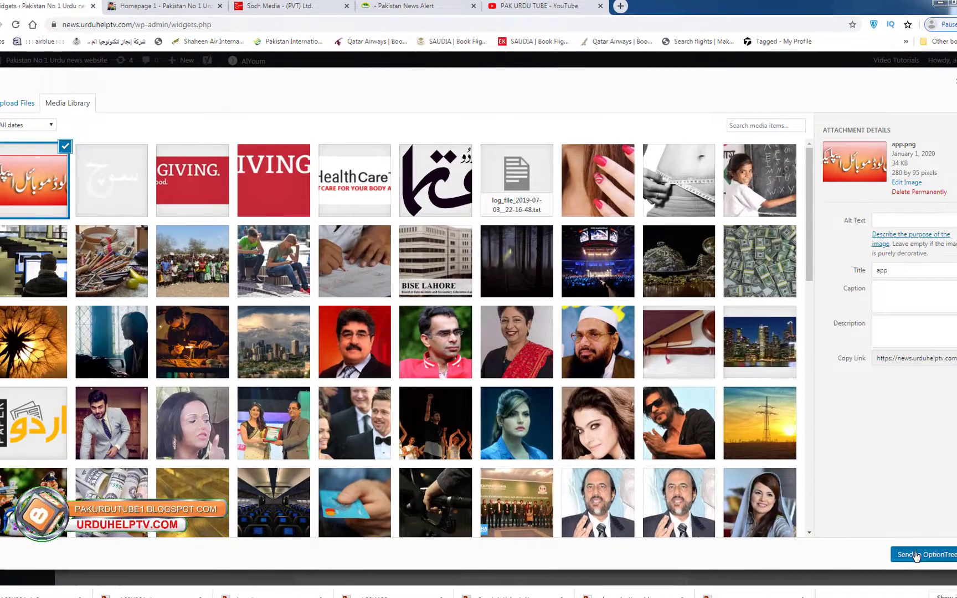
Step: Set the Click Type of the AB - Image widget to Link
scroll(366, 327, "down", 14)
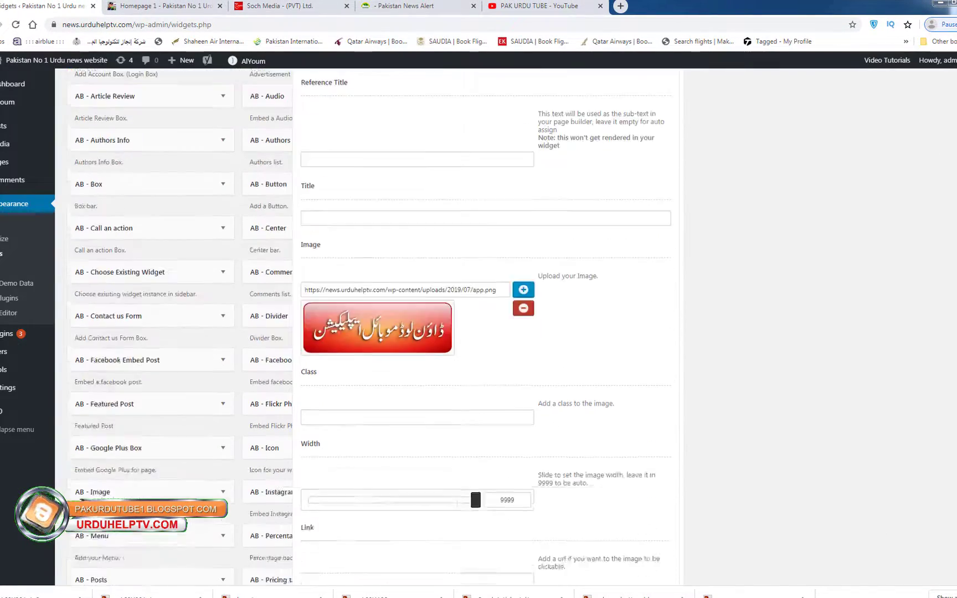
scroll(324, 275, "down", 1)
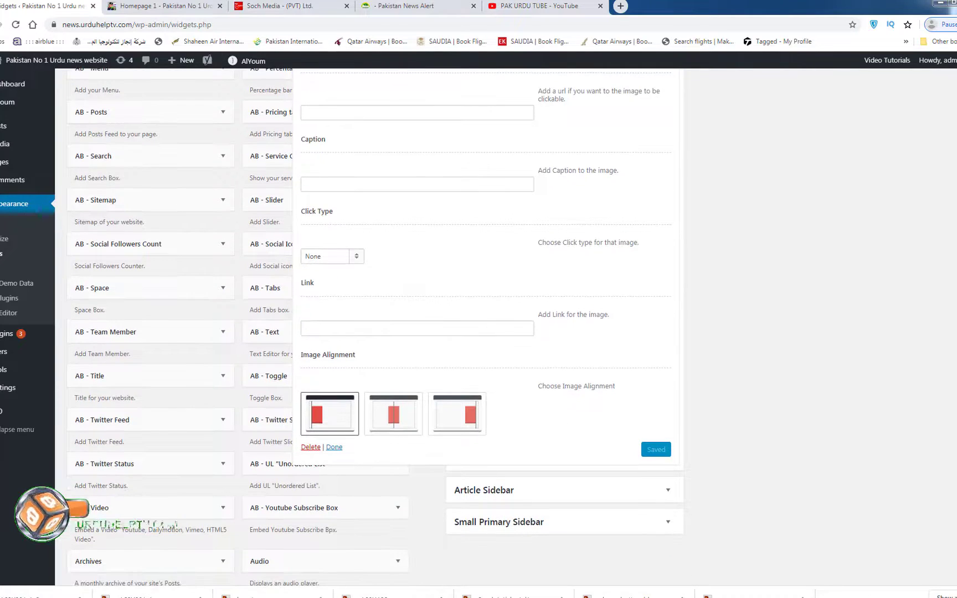
left_click(329, 258)
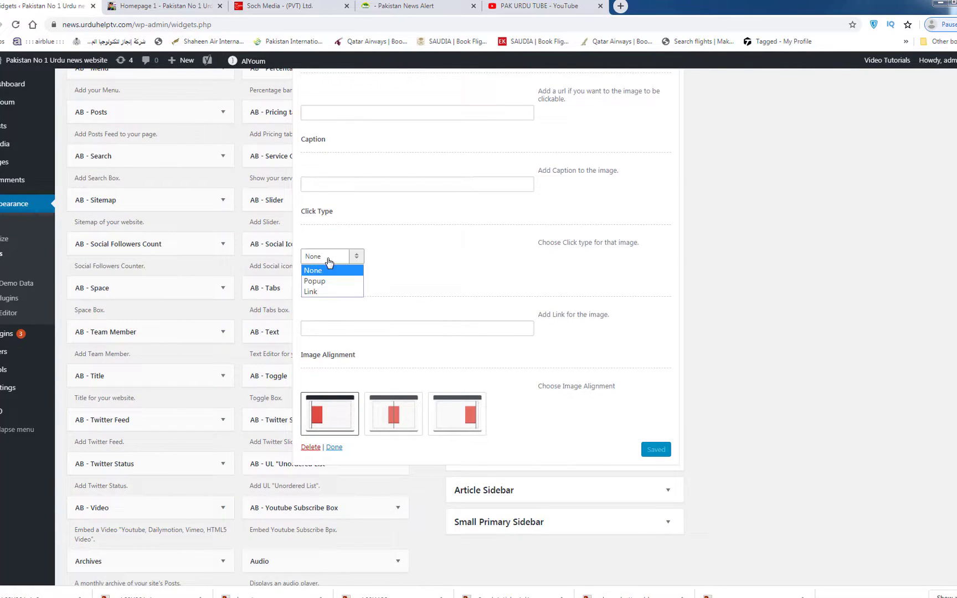
left_click(329, 292)
Step: Try pasting the clipboard text into the Link field below Click Type and clear the field
left_click(336, 331)
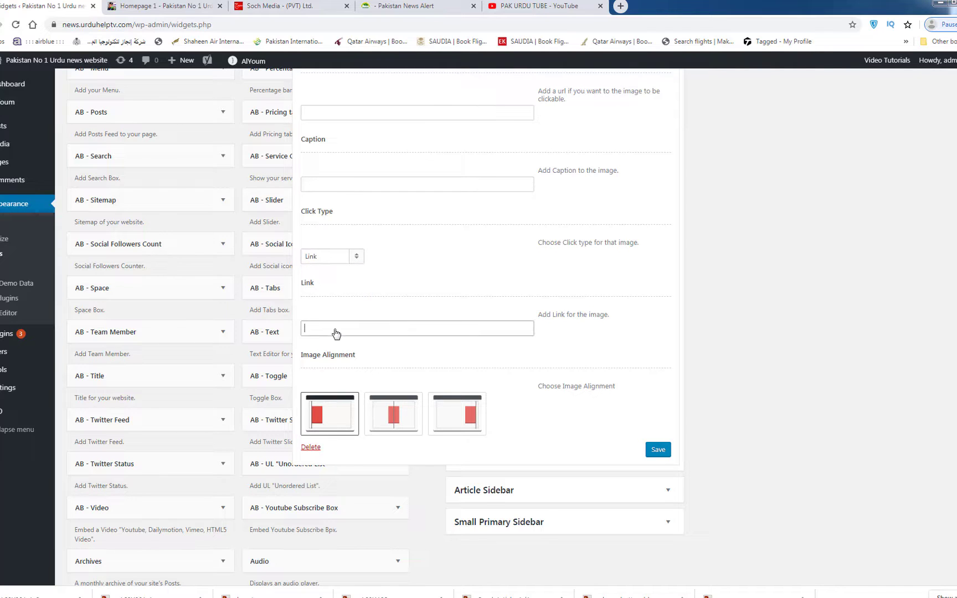
right_click(336, 331)
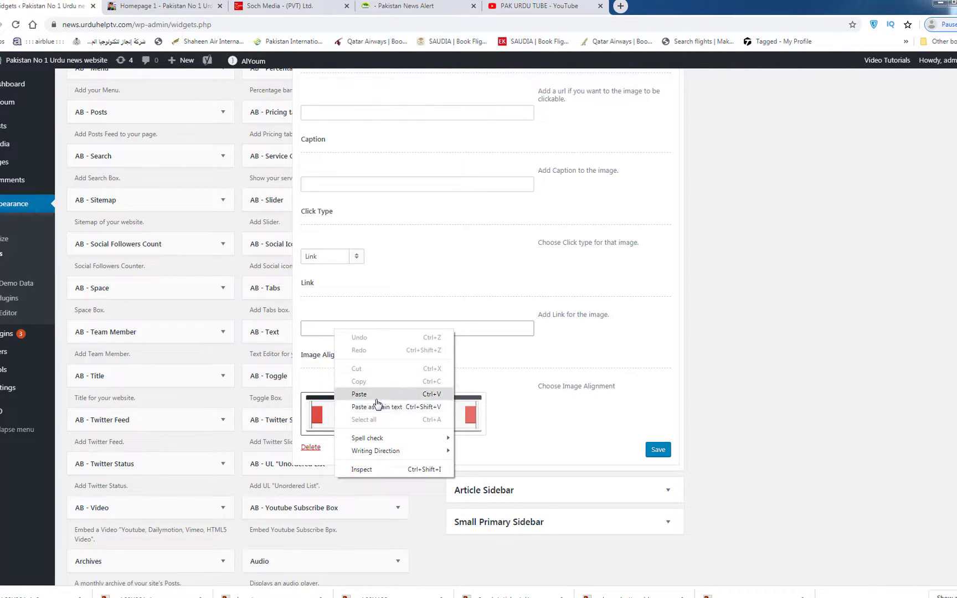
left_click(357, 394)
left_click_drag(352, 333, 290, 334)
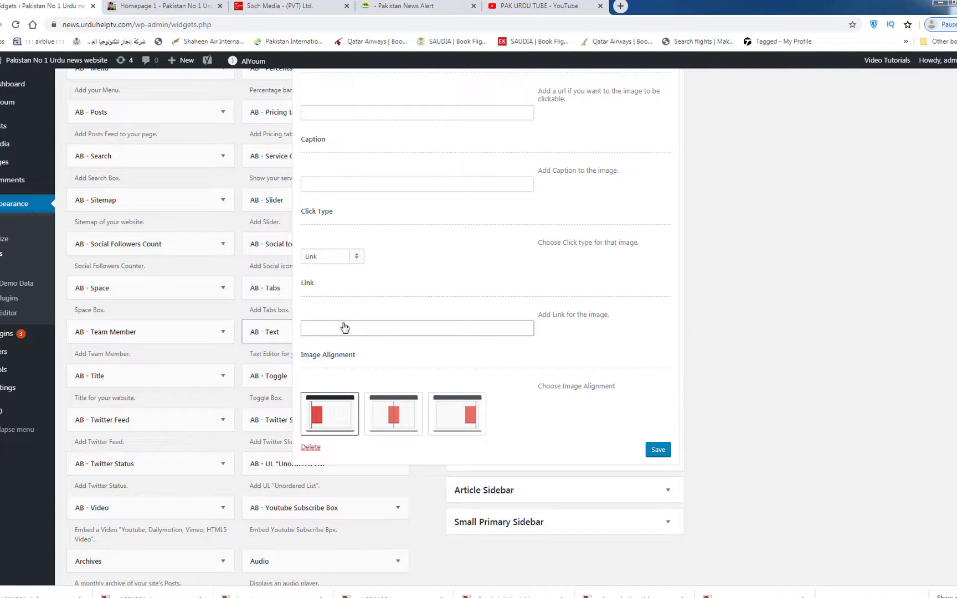
Step: Set the Image Alignment to centered, save the AB - Image widget and close its settings form
left_click(399, 423)
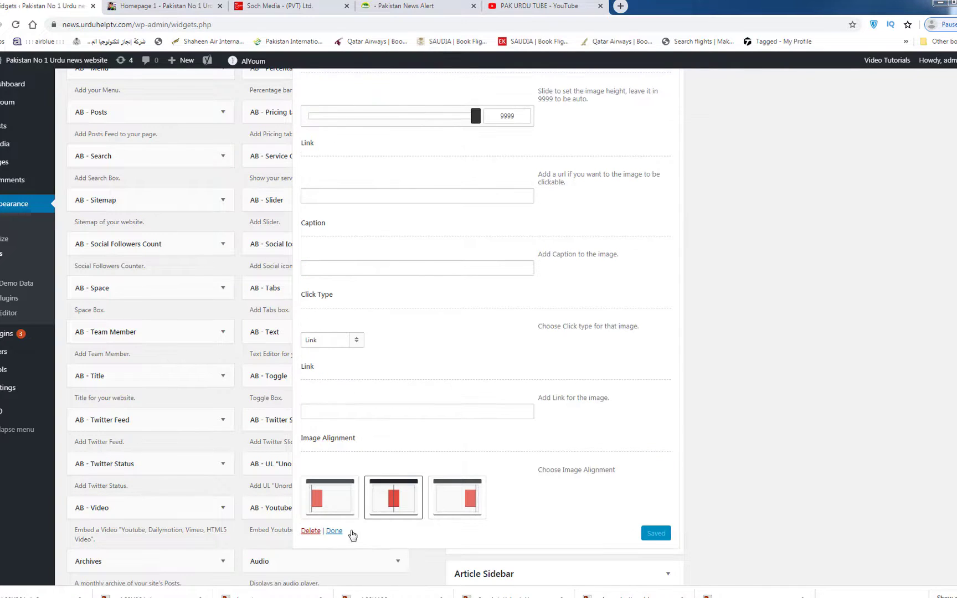
left_click(334, 531)
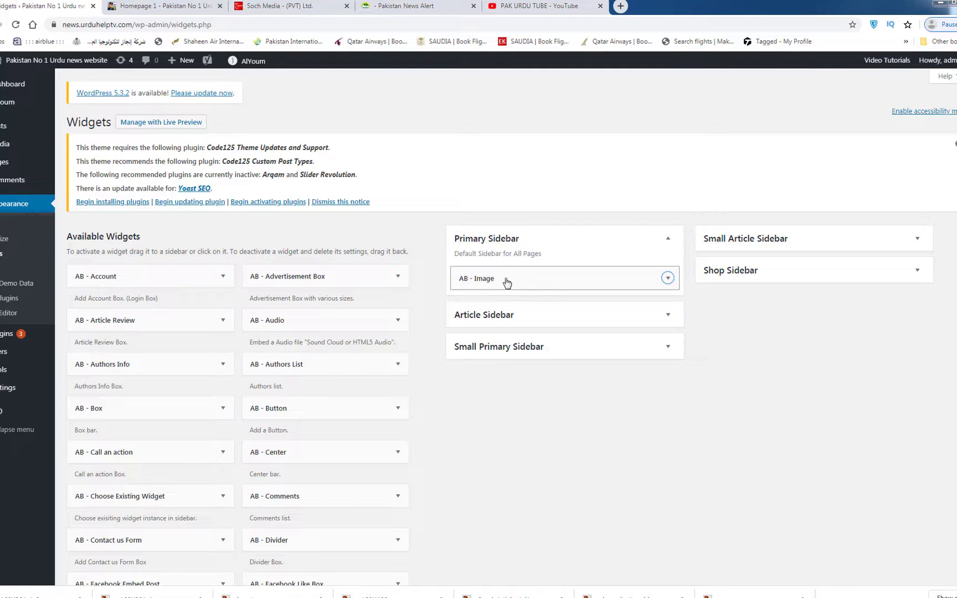
Step: Reload the site's homepage to check the image banner in the Primary Sidebar
left_click(149, 6)
left_click(172, 26)
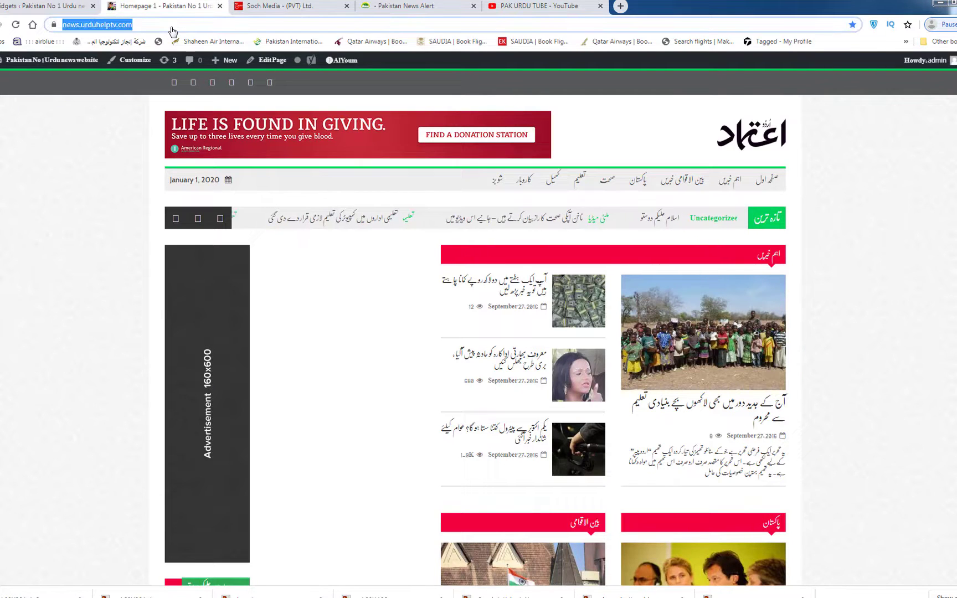
key("Return")
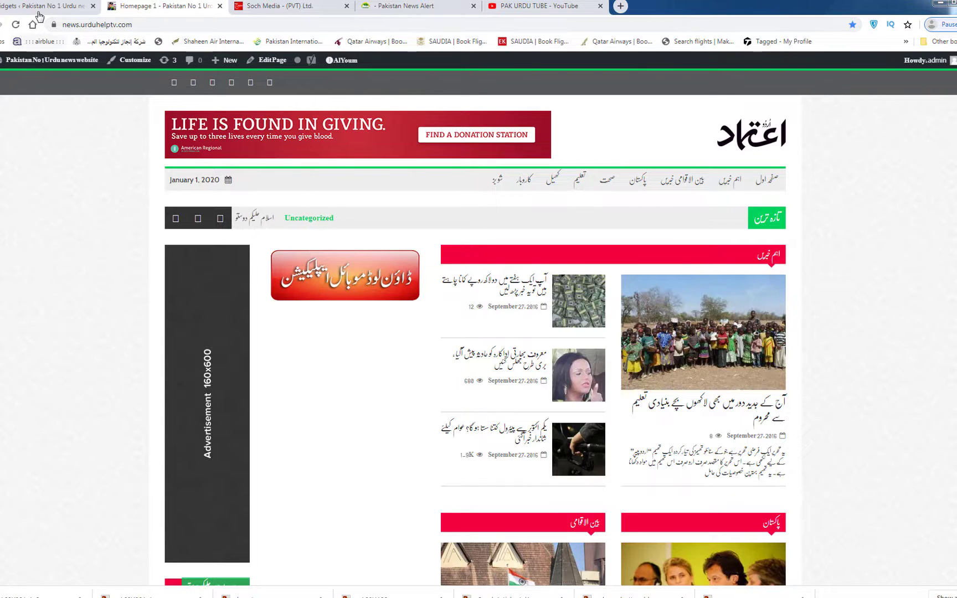
Step: Return to the Widgets page and add the AB - Posts widget to the Primary Sidebar
left_click(69, 10)
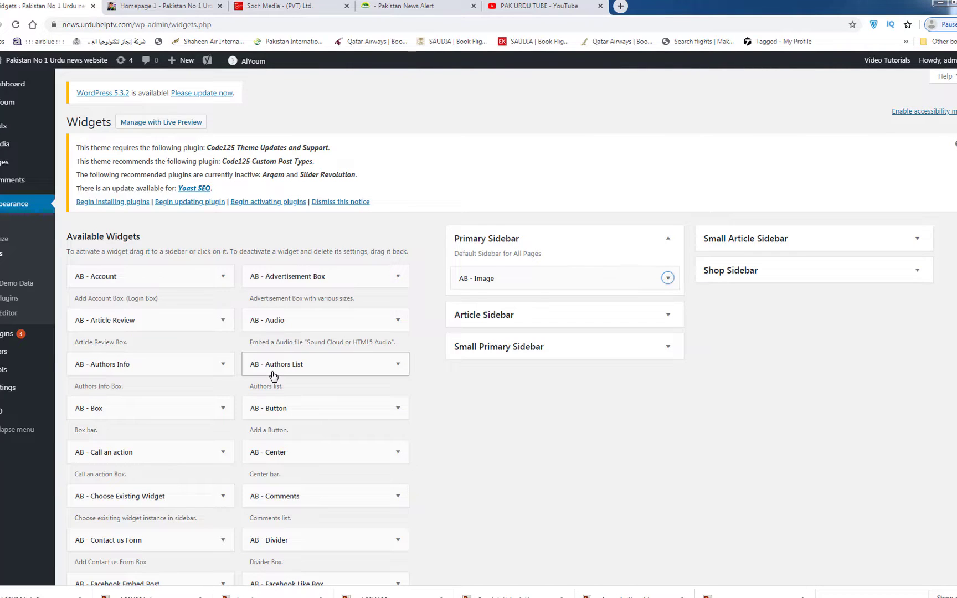
scroll(940, 522, "down", 2)
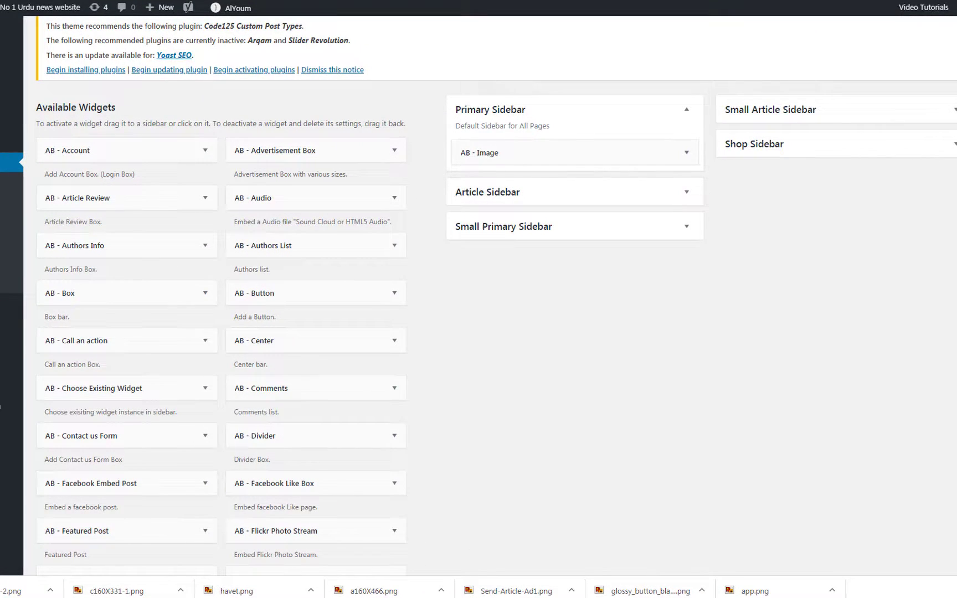
scroll(440, 390, "down", 5)
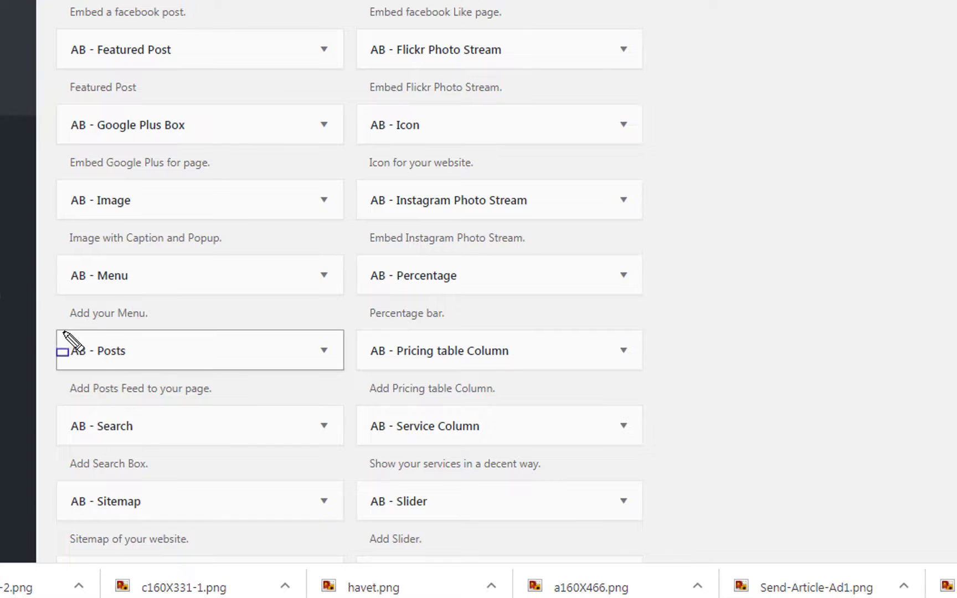
mouse_move(56, 314)
left_mouse_down()
mouse_move(212, 378)
mouse_move(298, 382)
left_mouse_up()
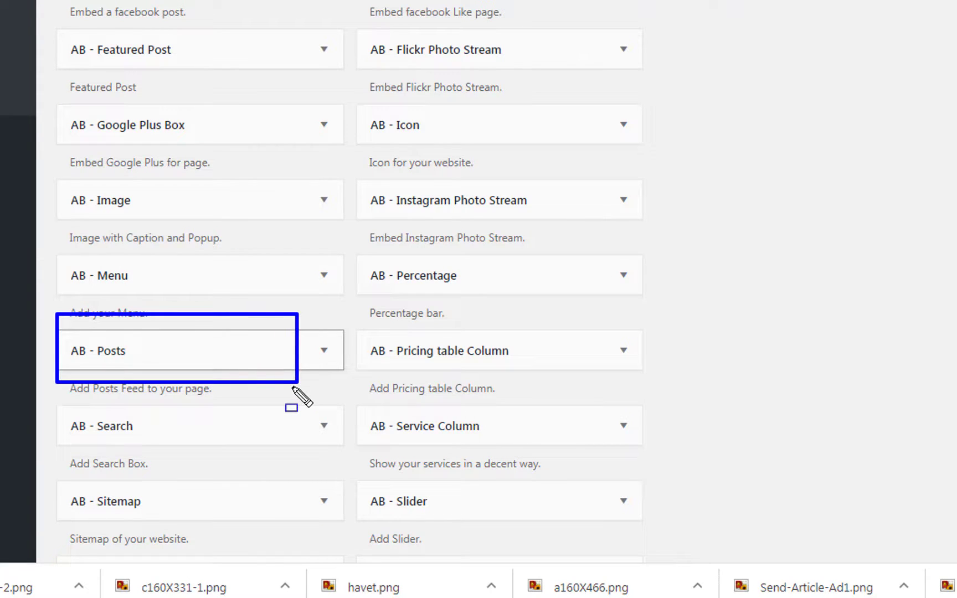
key("Escape")
left_click(325, 351)
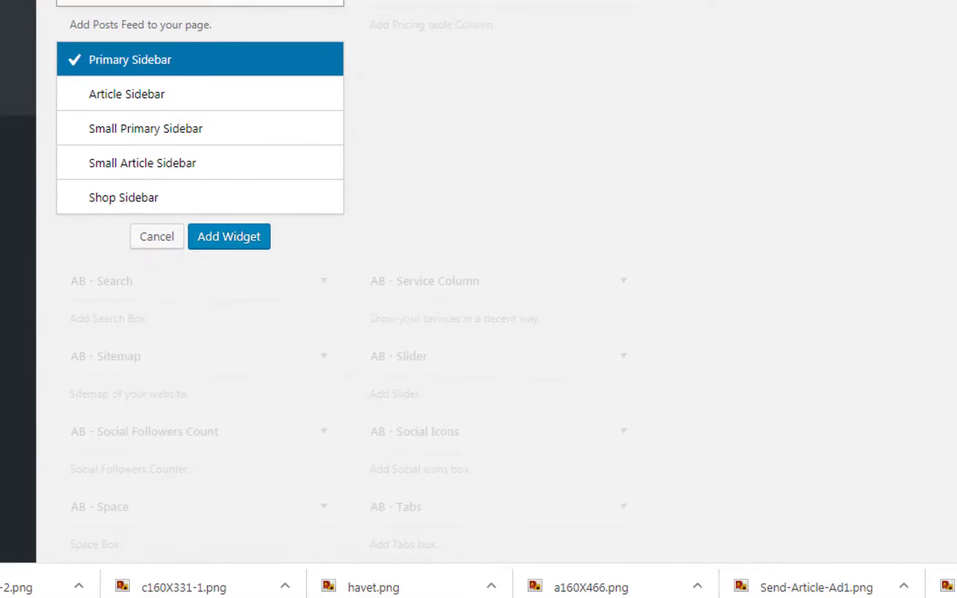
left_click(240, 245)
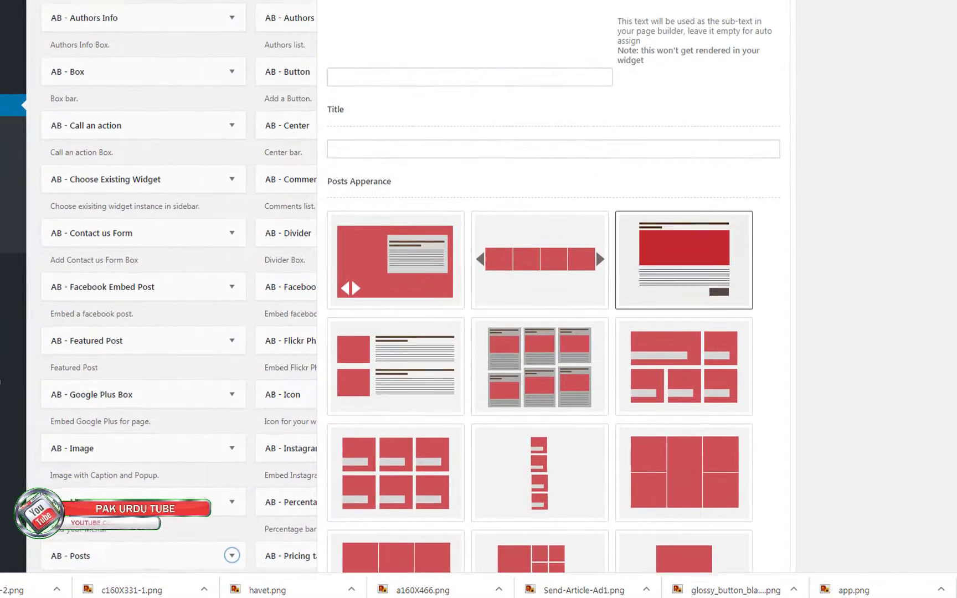
Step: Enter "آج کی زیادہ پڑھی جانے والی خبریں" as the title of the AB - Posts widget
left_click(416, 207)
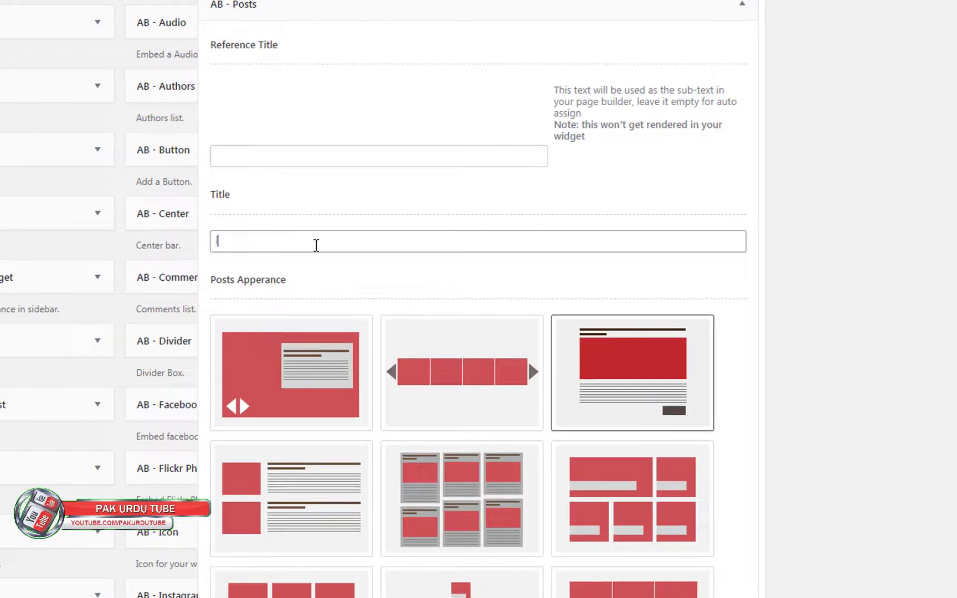
type("آج کی")
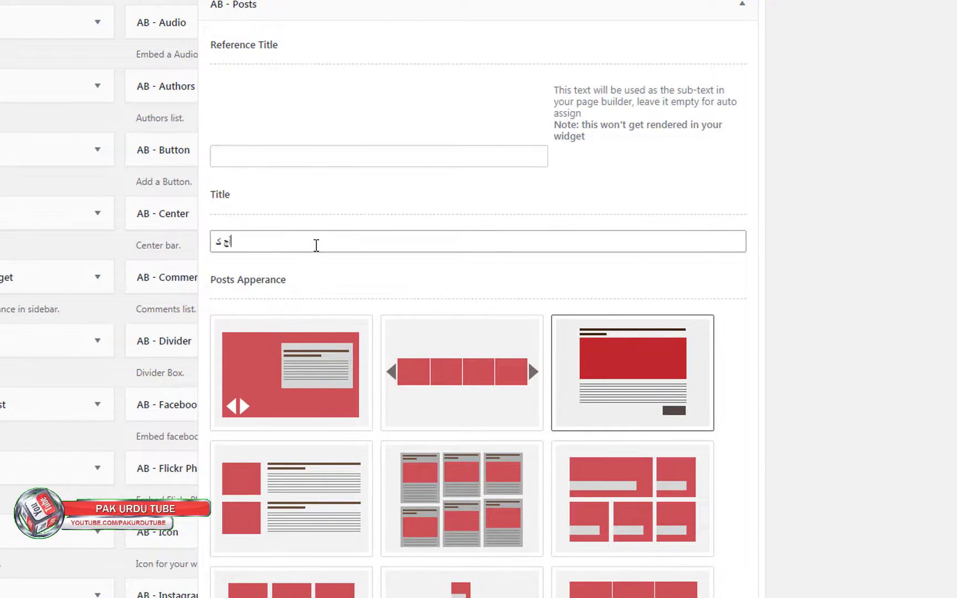
type(" س")
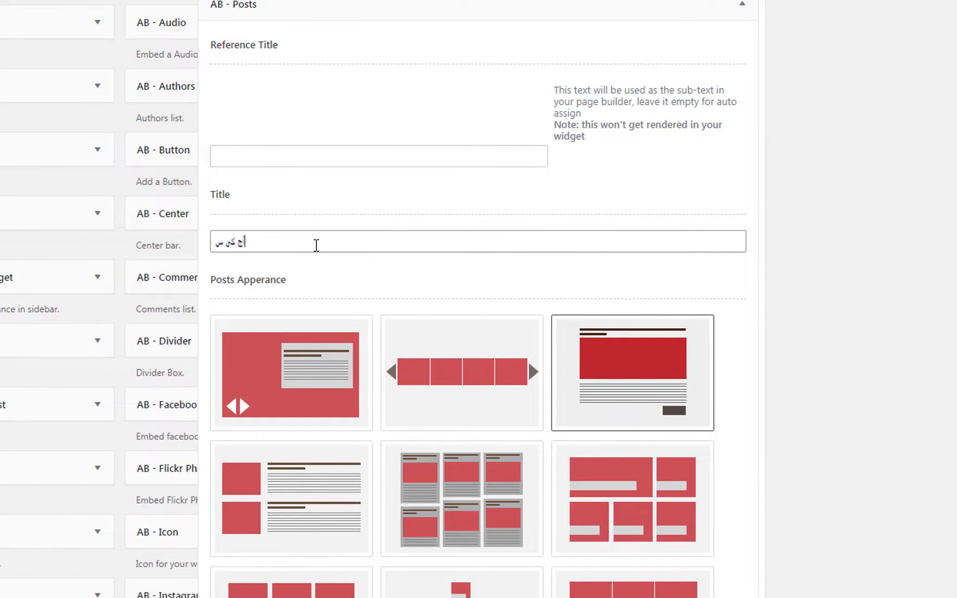
type("بیادہ")
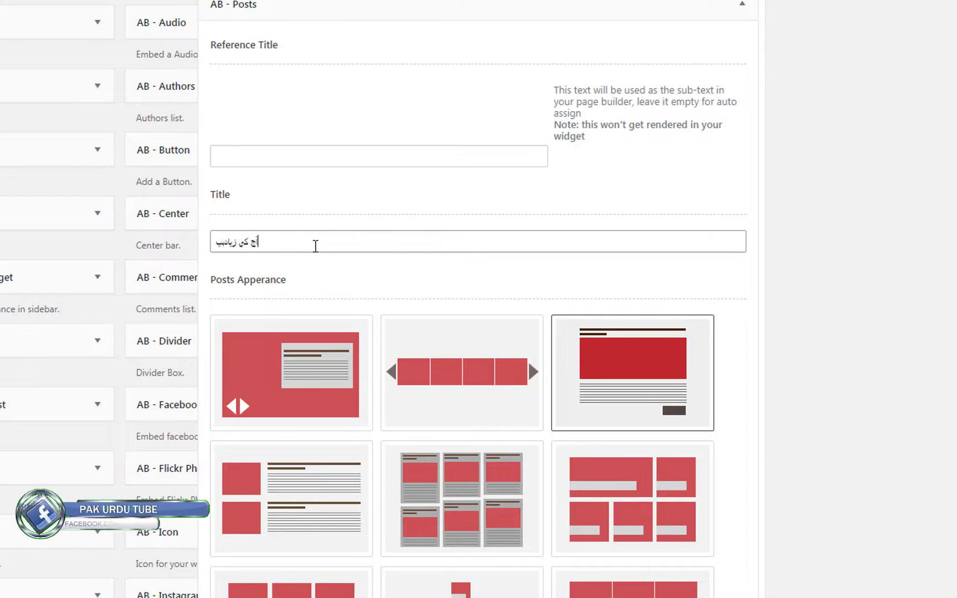
type(" پڑھ")
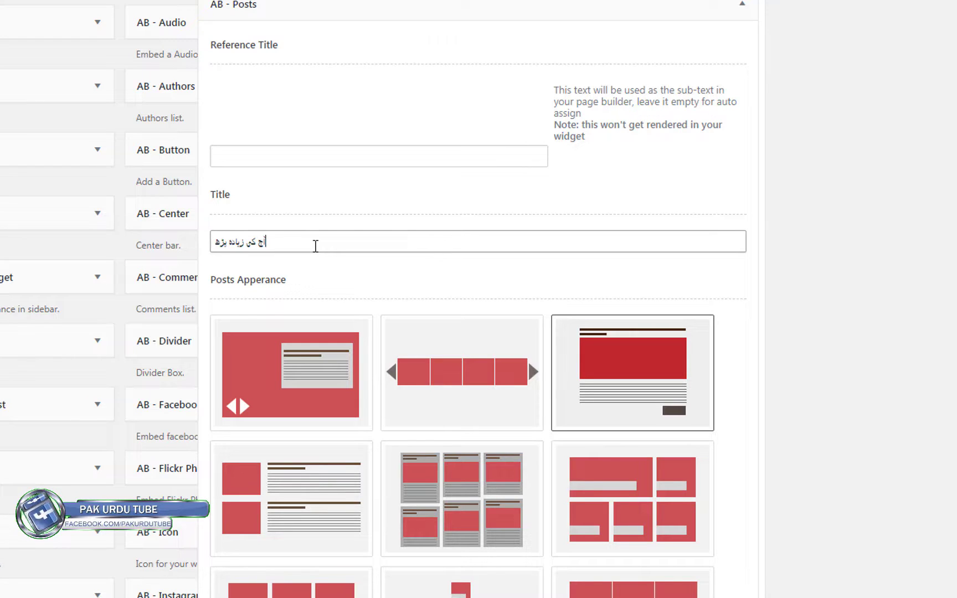
type("ی جانے")
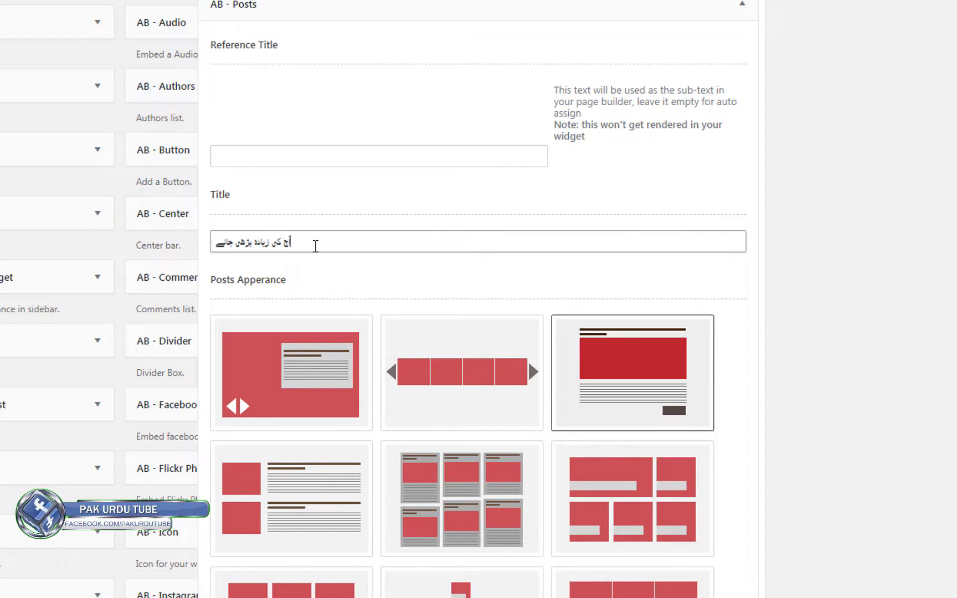
type(" والی خبریں")
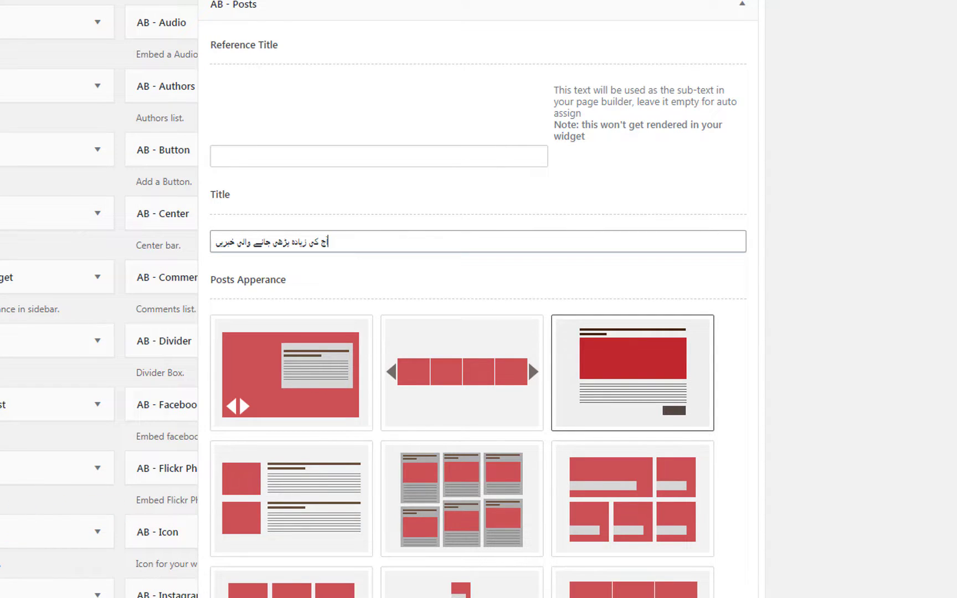
Step: Set the posts appearance of the AB - Posts widget to the single-column list with small thumbnails beside the headlines
scroll(479, 299, "down", 10)
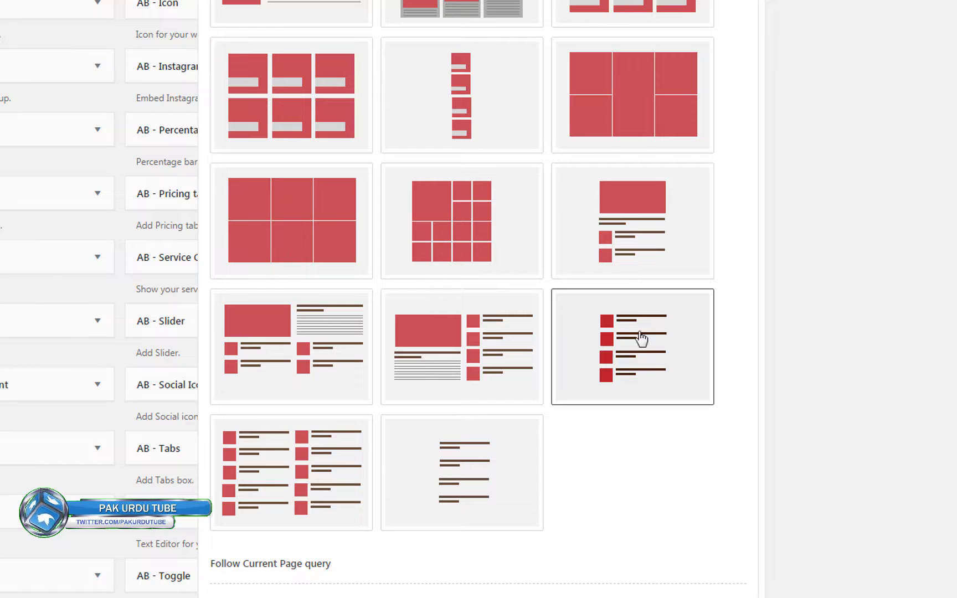
left_click_drag(579, 295, 680, 396)
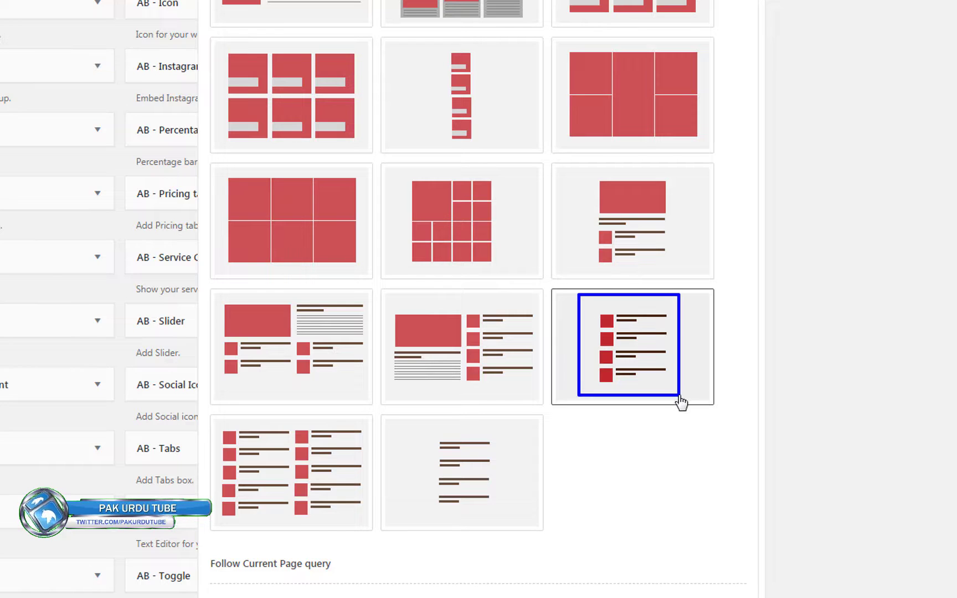
left_click_drag(427, 422, 483, 483)
left_click_drag(434, 45, 502, 143)
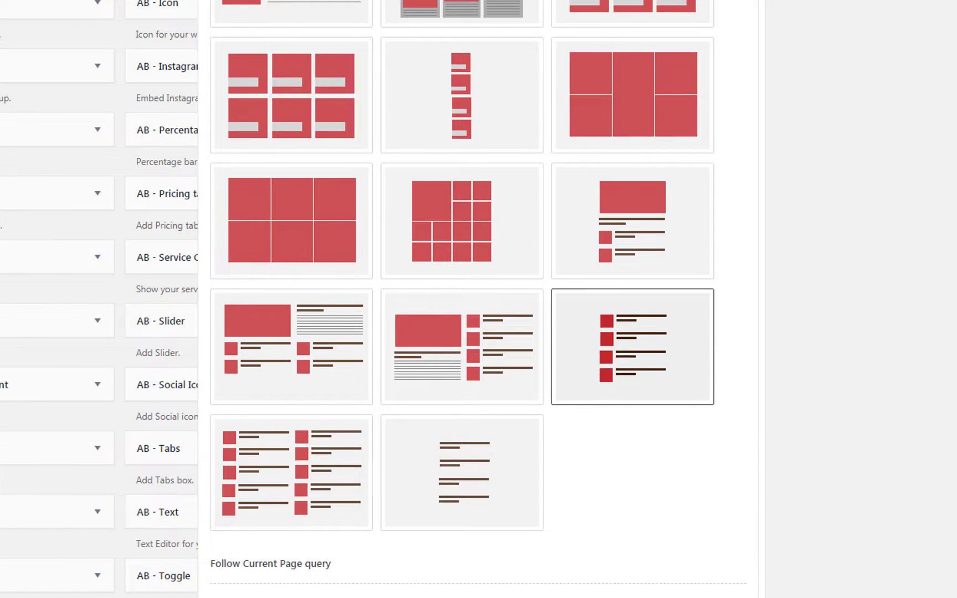
Step: Set the Number of Articles to show in the AB - Posts widget to 8
scroll(653, 304, "down", 13)
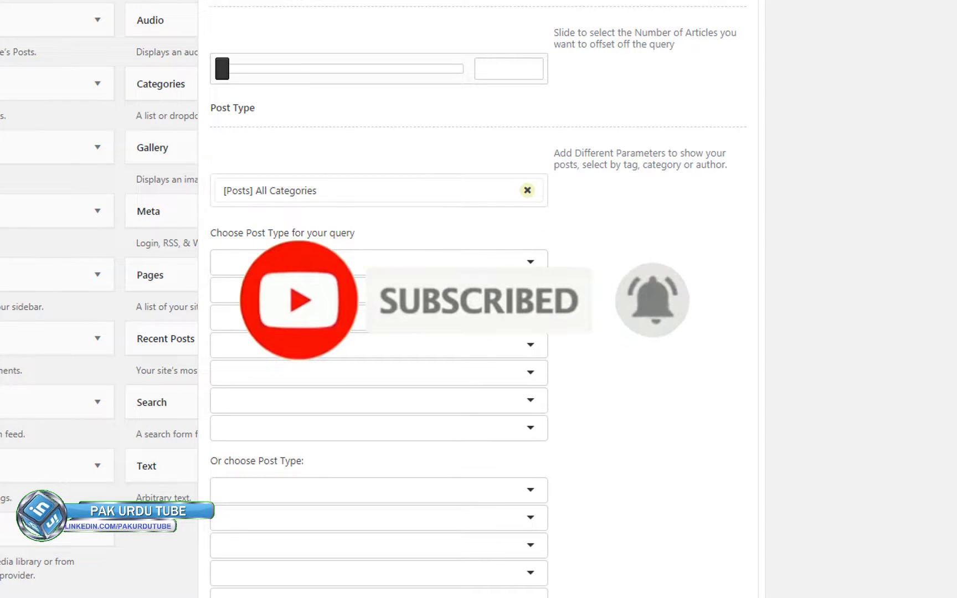
scroll(516, 346, "up", 3)
scroll(495, 299, "up", 2)
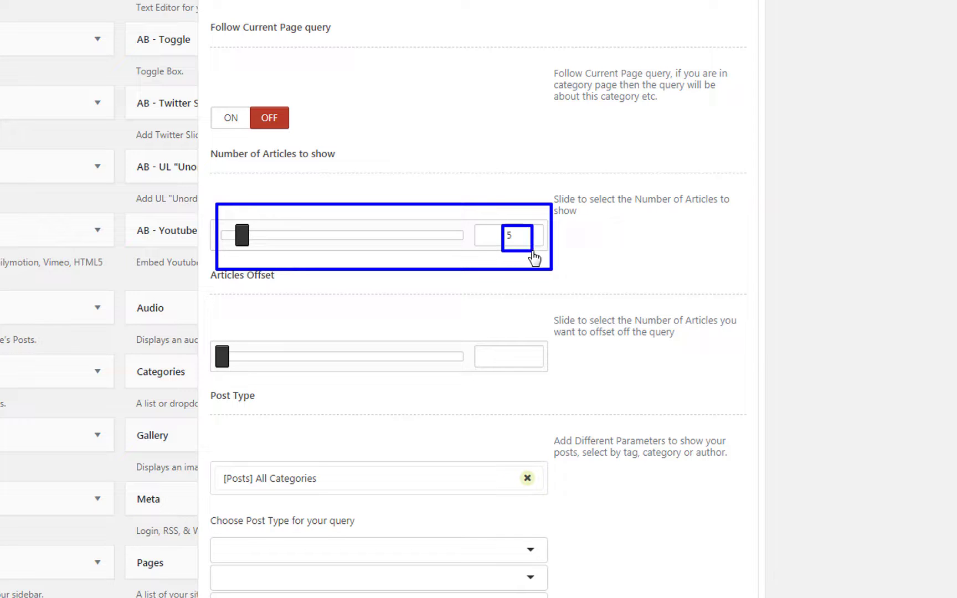
left_click_drag(241, 247, 259, 242)
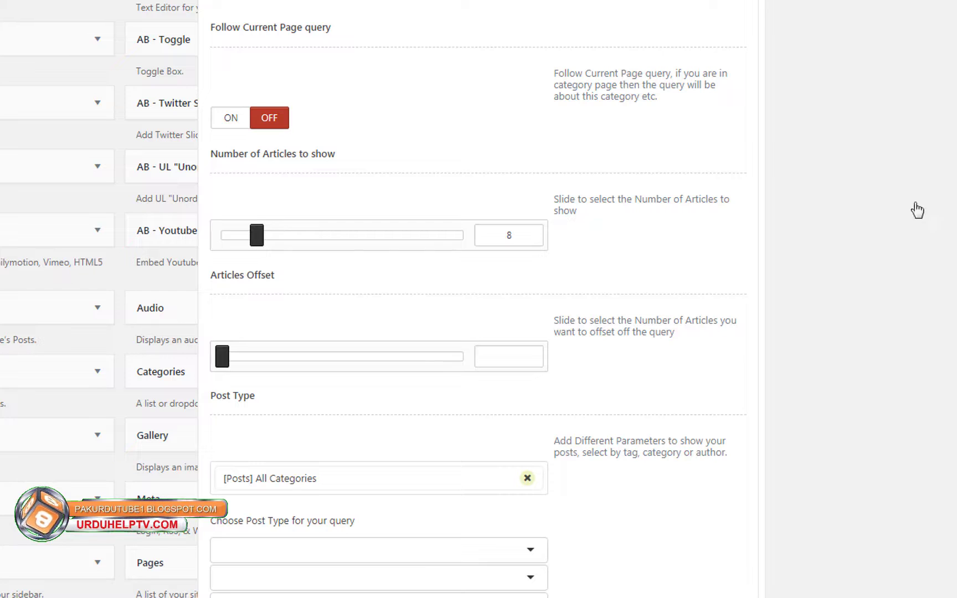
Step: Save the AB - Posts widget and close its settings form
scroll(478, 299, "down", 20)
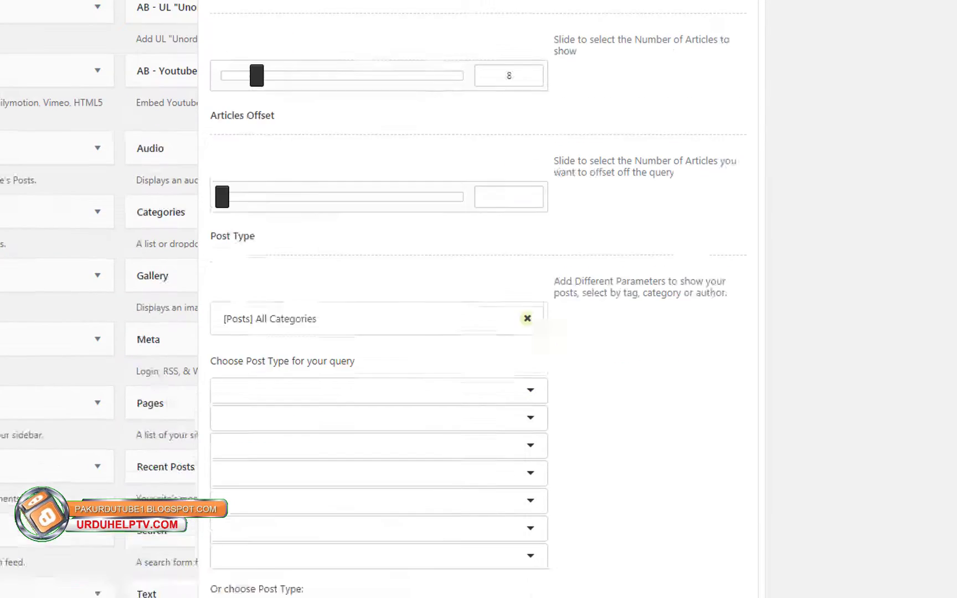
scroll(479, 299, "down", 10)
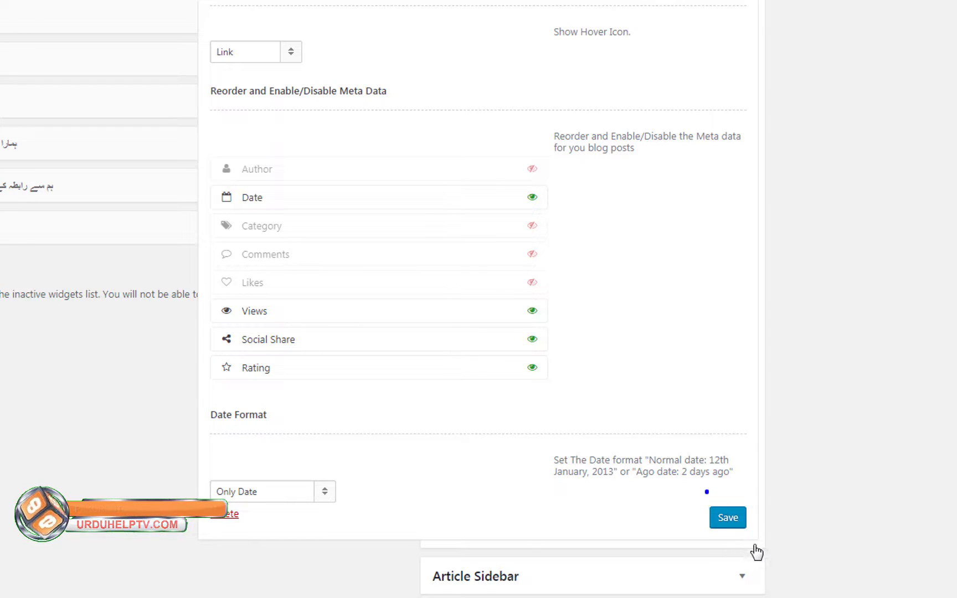
left_click(729, 519)
scroll(720, 526, "down", 5)
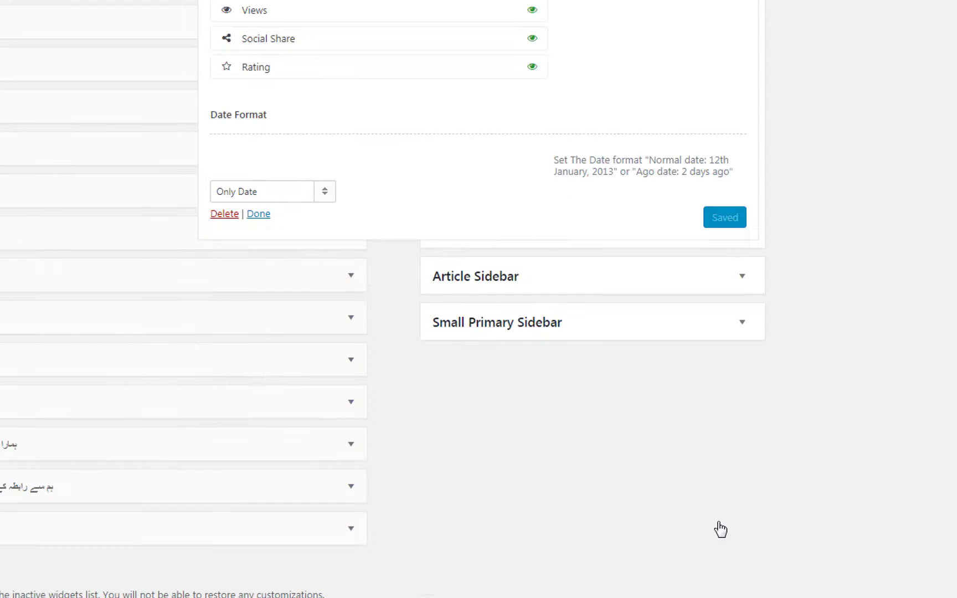
left_click(258, 216)
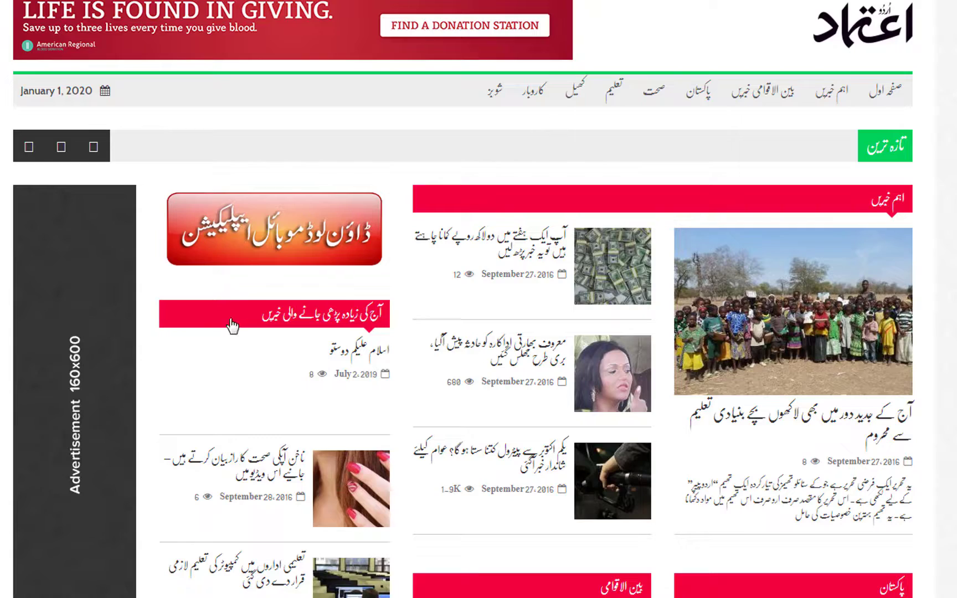
Step: Examine the homepage's Primary Sidebar column, comparing the posts list and the area beneath it with the neighbouring columns
scroll(478, 299, "down", 15)
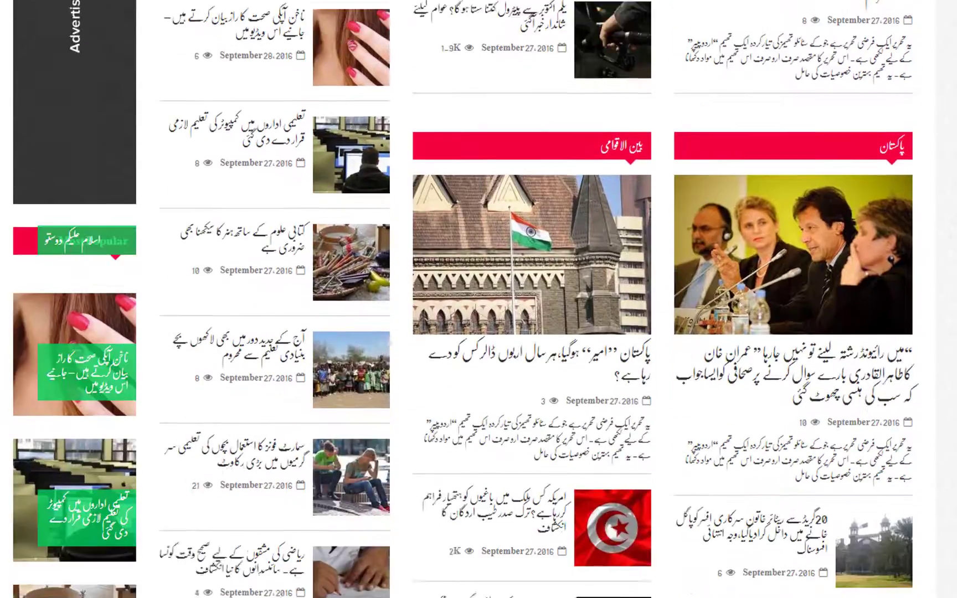
scroll(319, 161, "up", 8)
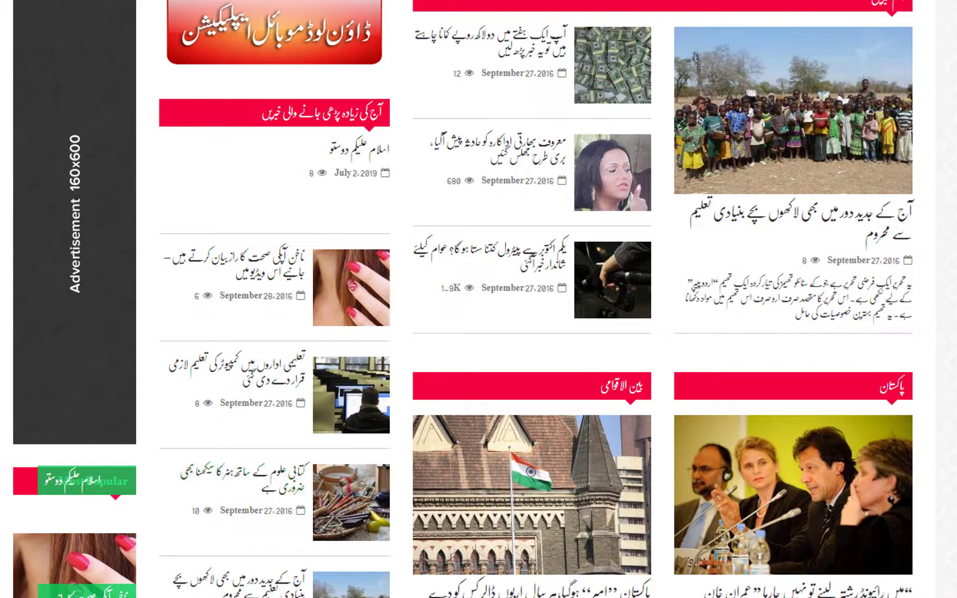
scroll(478, 299, "down", 15)
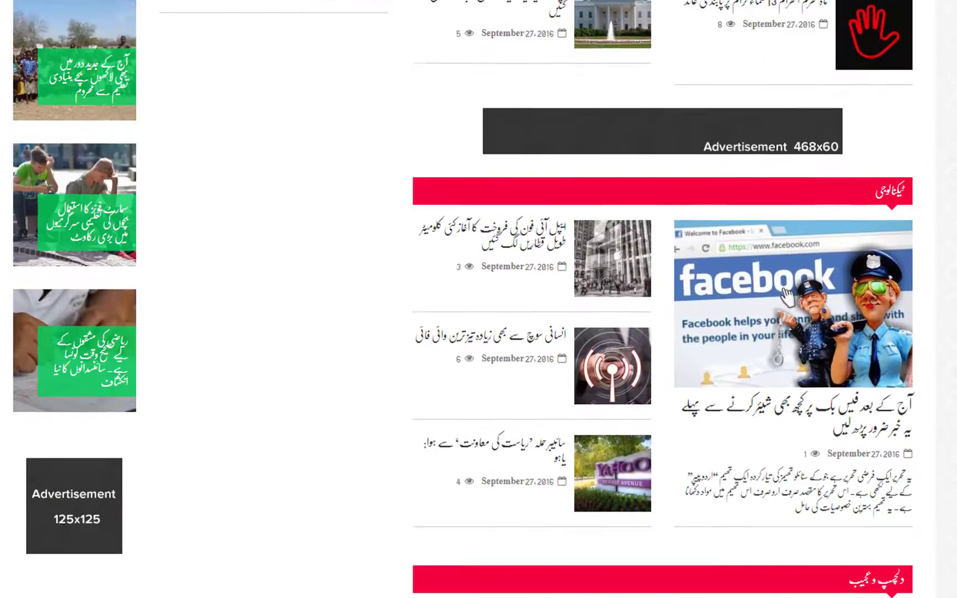
scroll(478, 299, "up", 12)
scroll(478, 299, "up", 6)
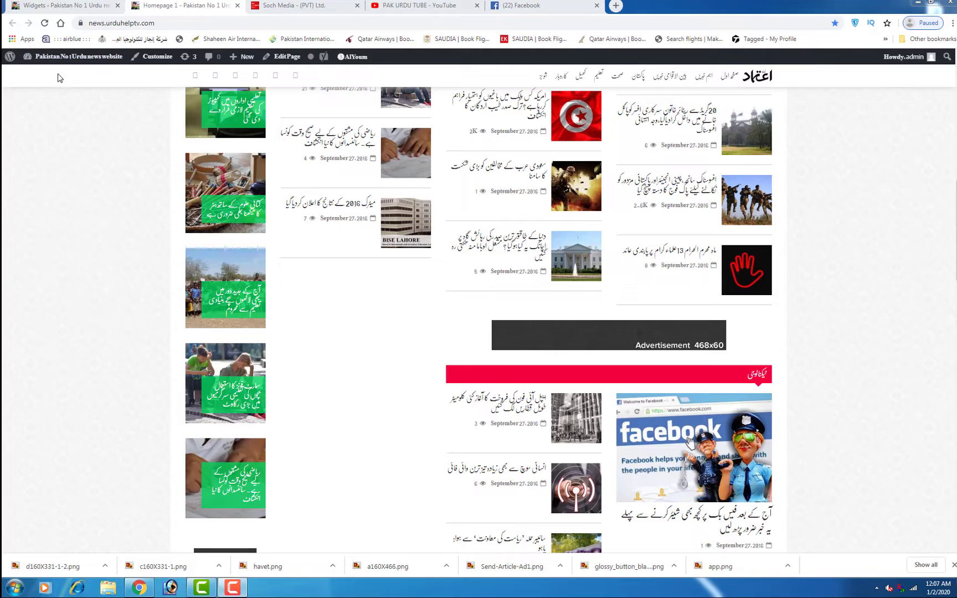
mouse_move(81, 57)
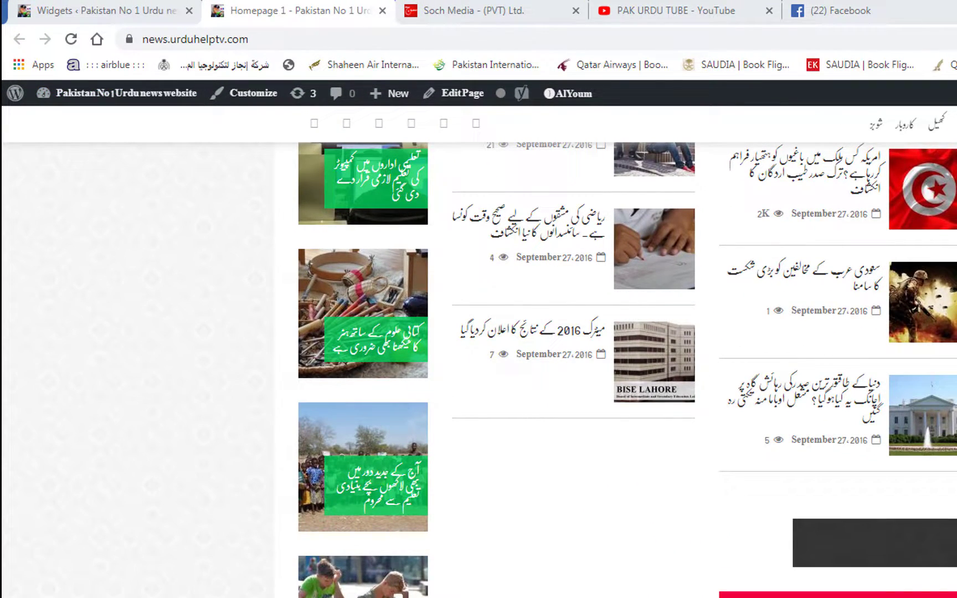
mouse_move(461, 463)
left_mouse_down()
mouse_move(472, 442)
mouse_move(510, 425)
left_mouse_up()
mouse_move(510, 463)
left_mouse_down()
mouse_move(670, 597)
mouse_move(691, 597)
left_mouse_up()
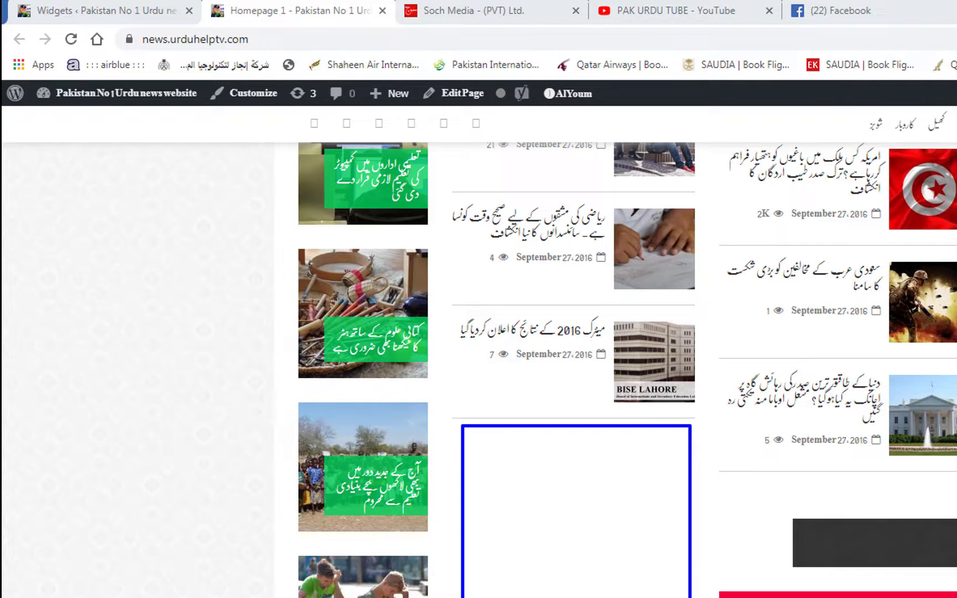
Step: Return to the Widgets page and locate the AB - Facebook Like Box and AB - Facebook Embed Post widgets
left_click(149, 8)
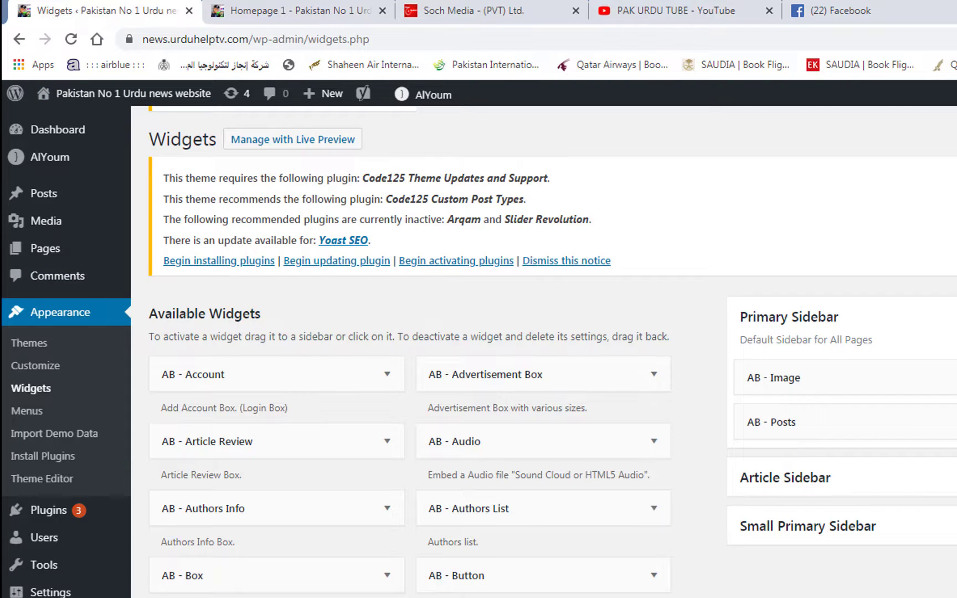
scroll(552, 350, "down", 7)
scroll(552, 350, "up", 5)
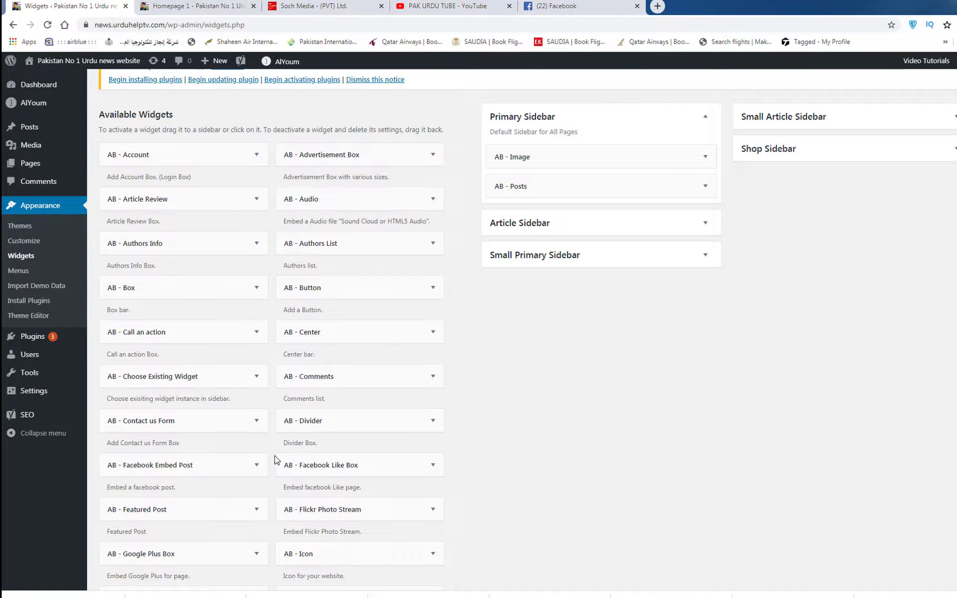
left_click_drag(348, 491, 438, 488)
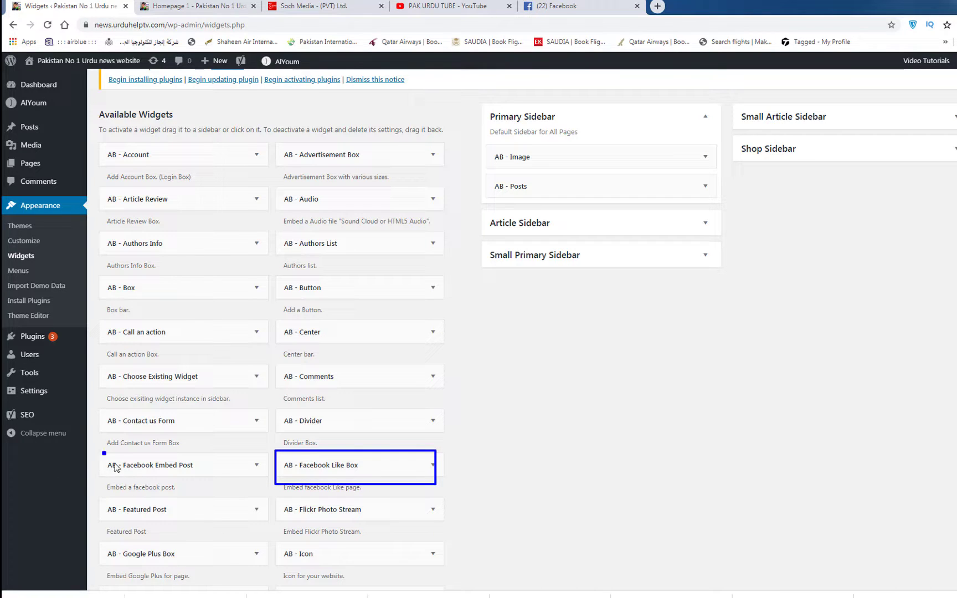
left_click_drag(205, 490, 217, 488)
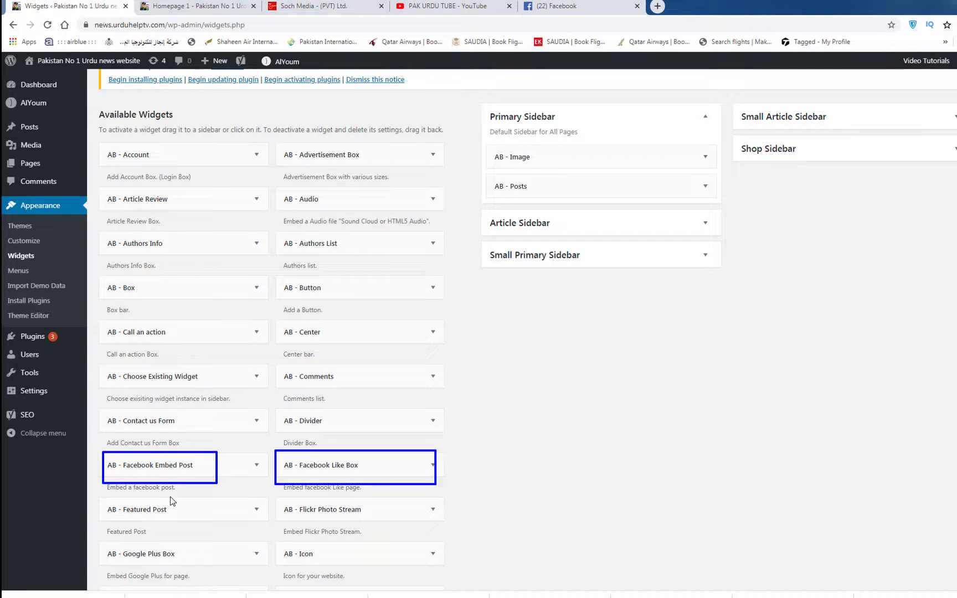
Step: Add the AB - Facebook Like Box widget below AB - Posts in the Primary Sidebar and title it "ہمارا فیس بک پیج"
key("Escape")
left_click_drag(319, 465, 556, 218)
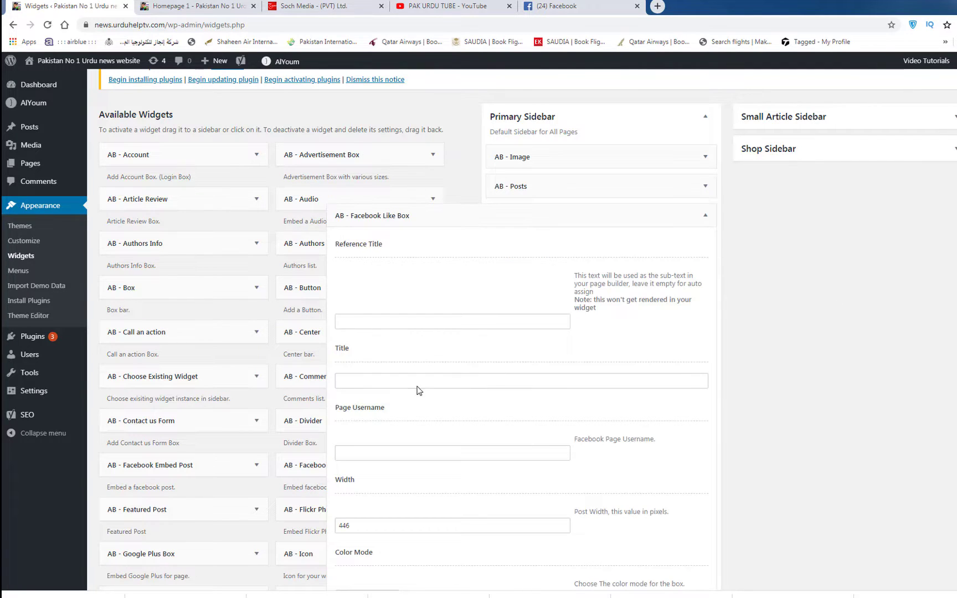
left_click(419, 385)
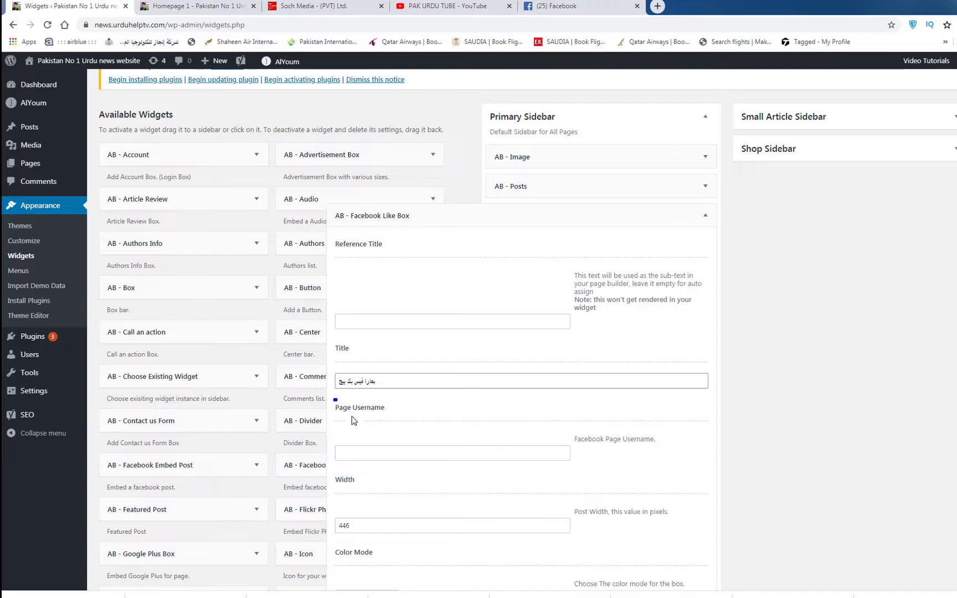
Step: Set the Facebook Like Box widget's Page Username to pakurdutube
left_click_drag(396, 439, 396, 437)
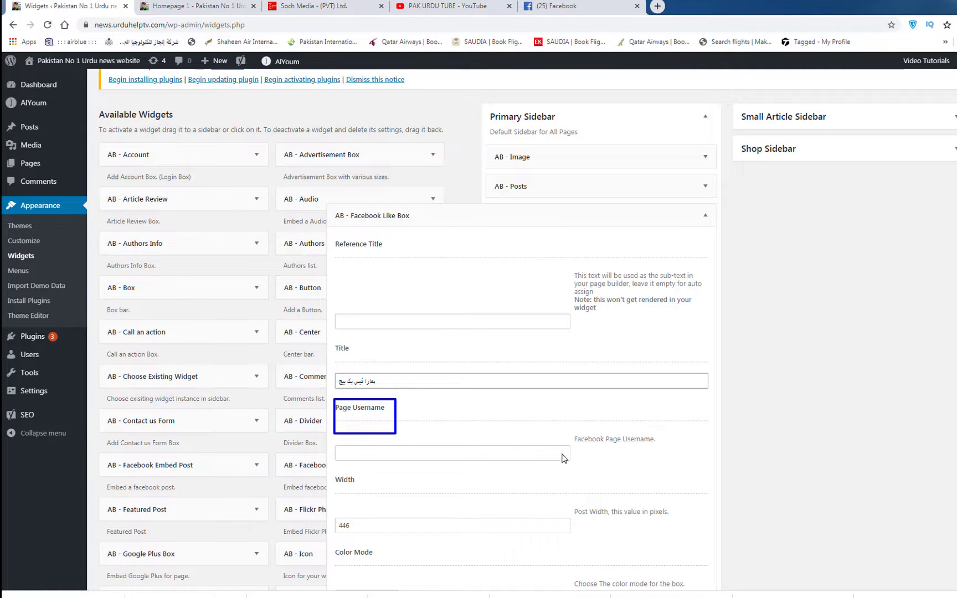
left_click_drag(584, 439, 662, 454)
key("ctrl+s")
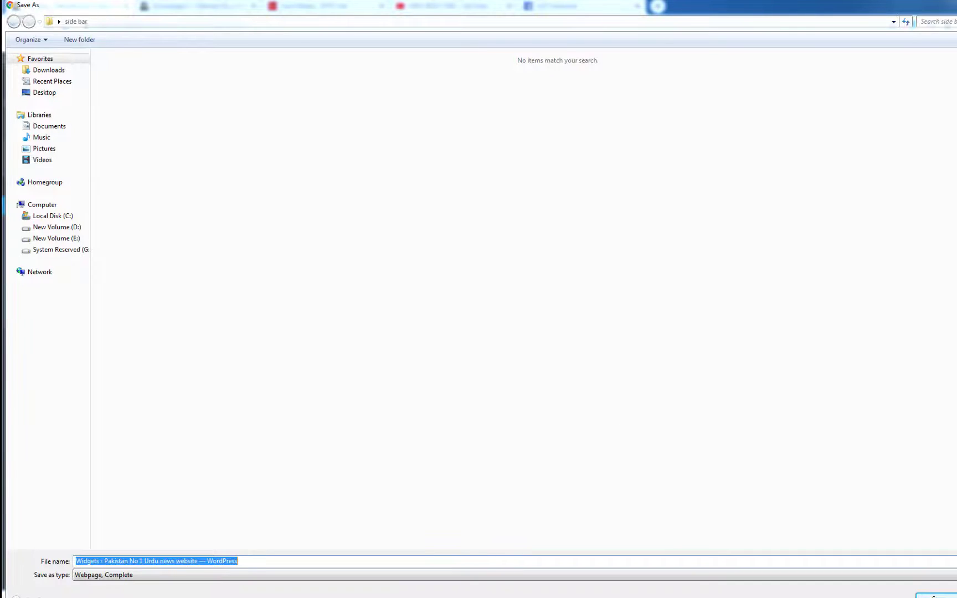
key("Escape")
left_click(471, 457)
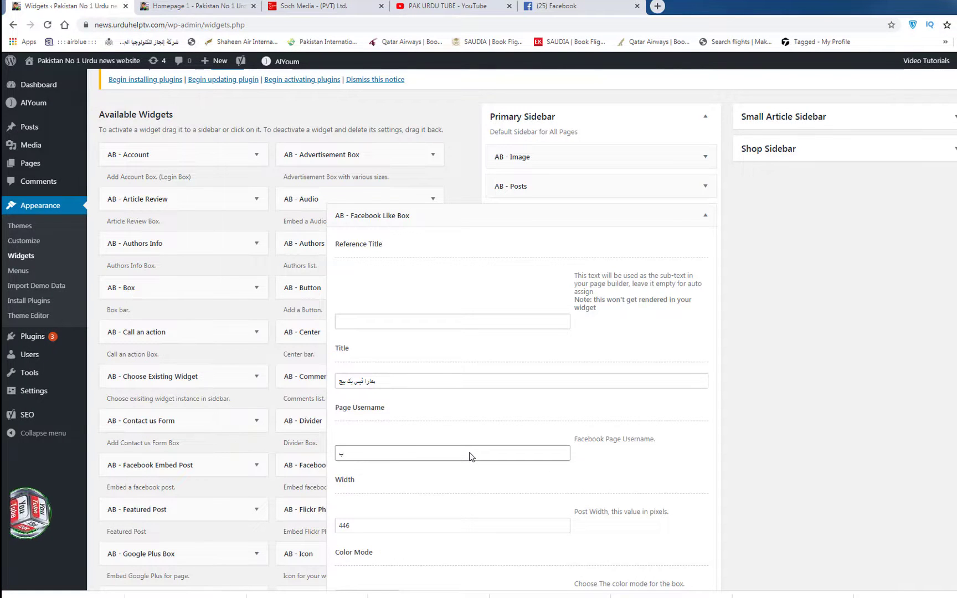
key("BackSpace")
type("pakurdutube")
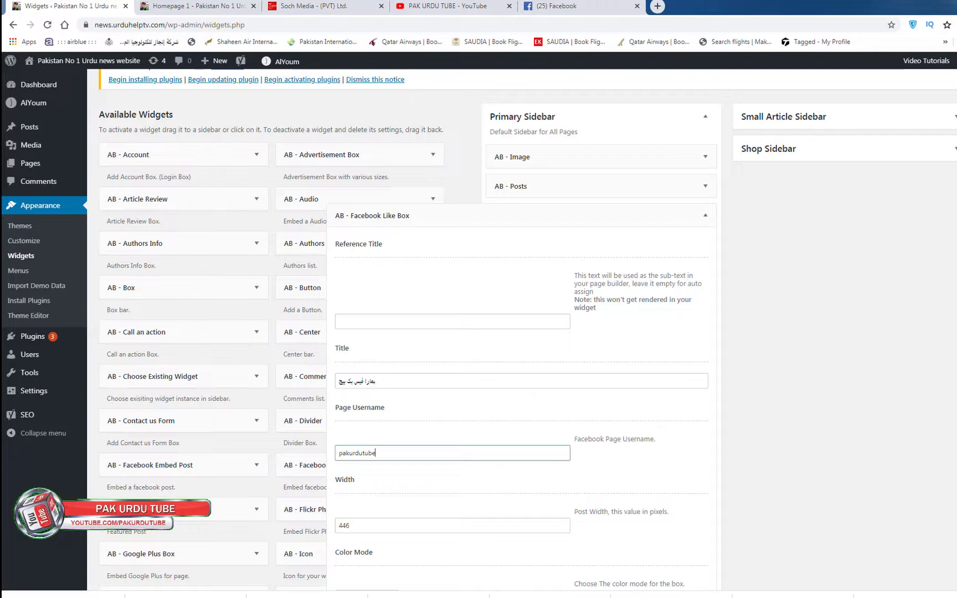
Step: Set the Facebook Like Box width to 300 pixels, save the widget and close its settings form
scroll(369, 356, "down", 3)
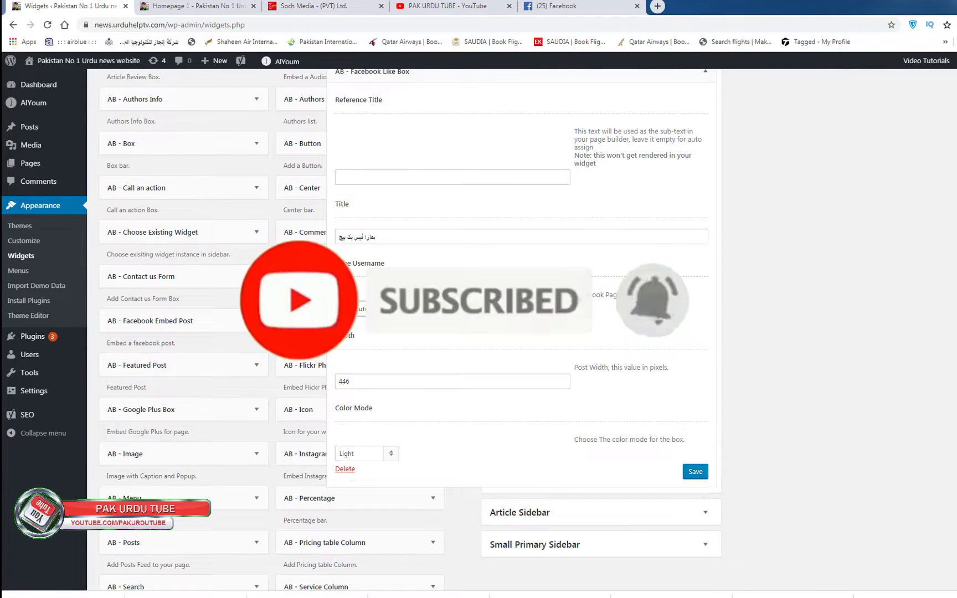
mouse_move(333, 329)
left_mouse_down()
mouse_move(399, 397)
mouse_move(668, 397)
left_mouse_up()
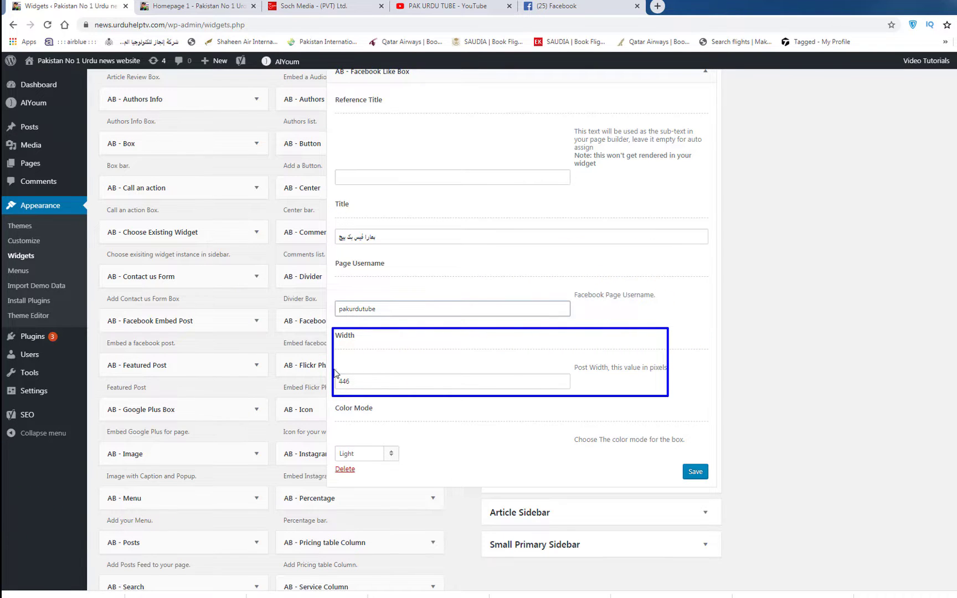
key("Escape")
left_click_drag(358, 383, 337, 387)
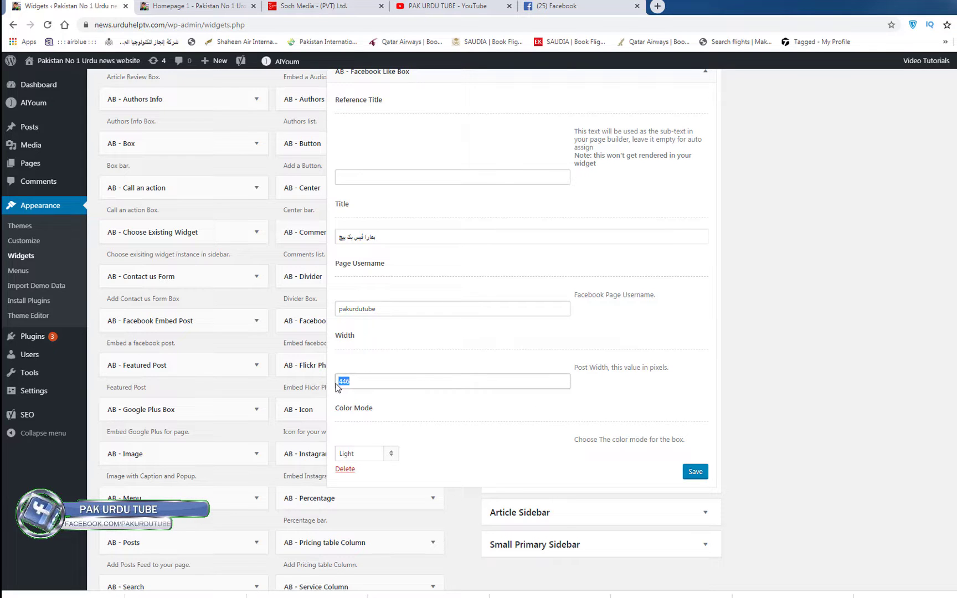
type("300")
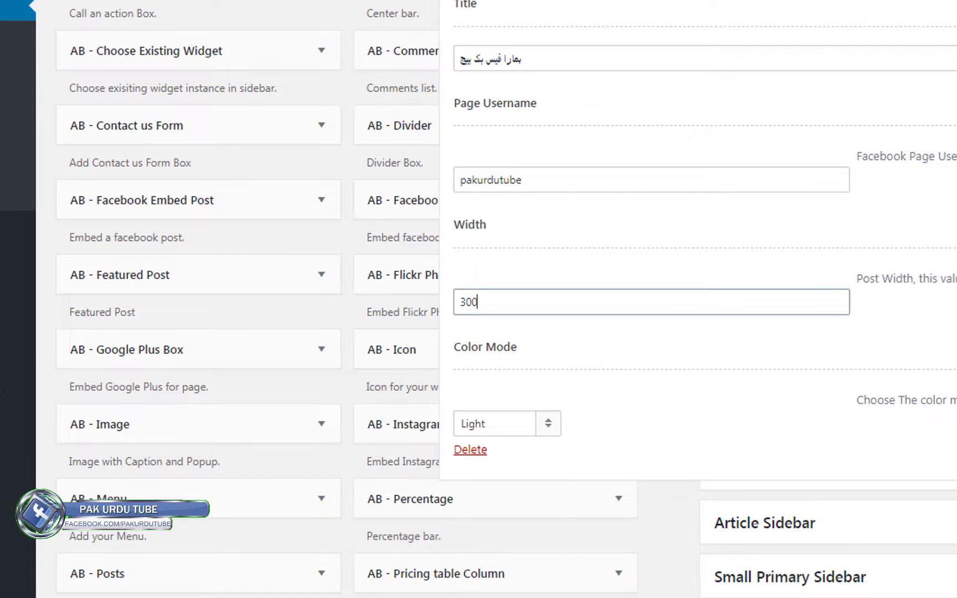
left_click(683, 473)
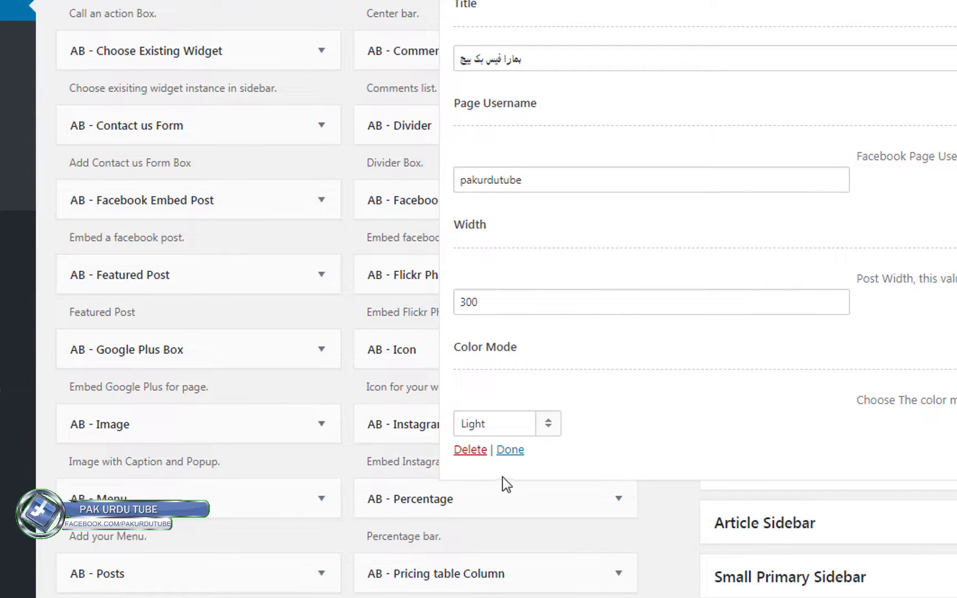
left_click(510, 449)
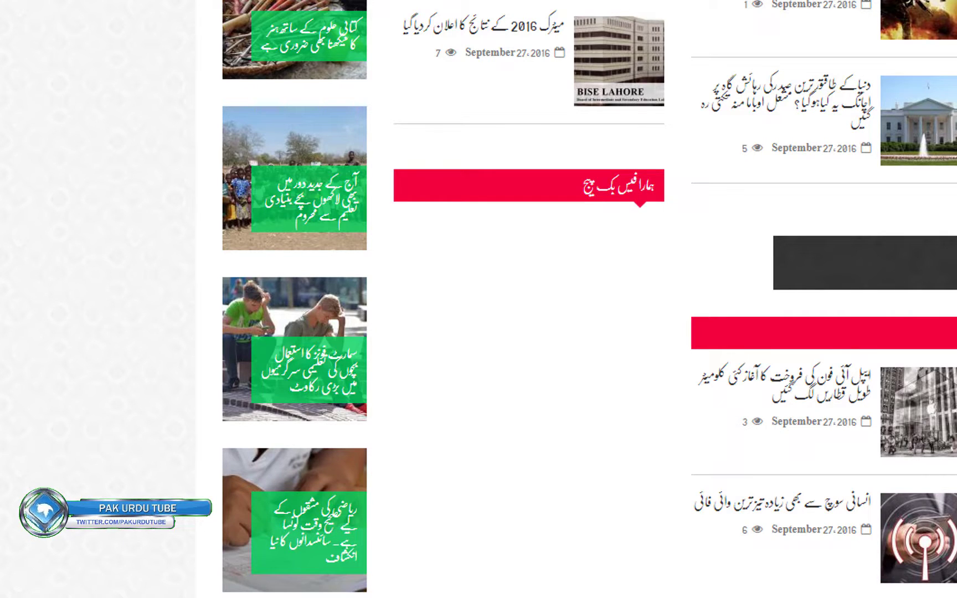
Step: Check the Facebook box's position on the homepage and move its widget above AB - Posts in the Primary Sidebar
scroll(432, 338, "down", 1)
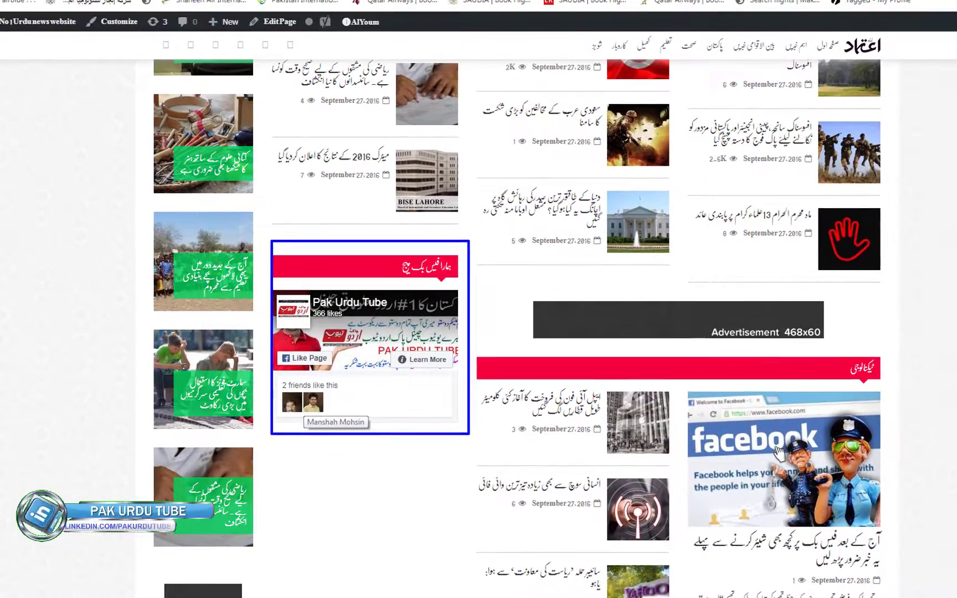
scroll(391, 448, "up", 10)
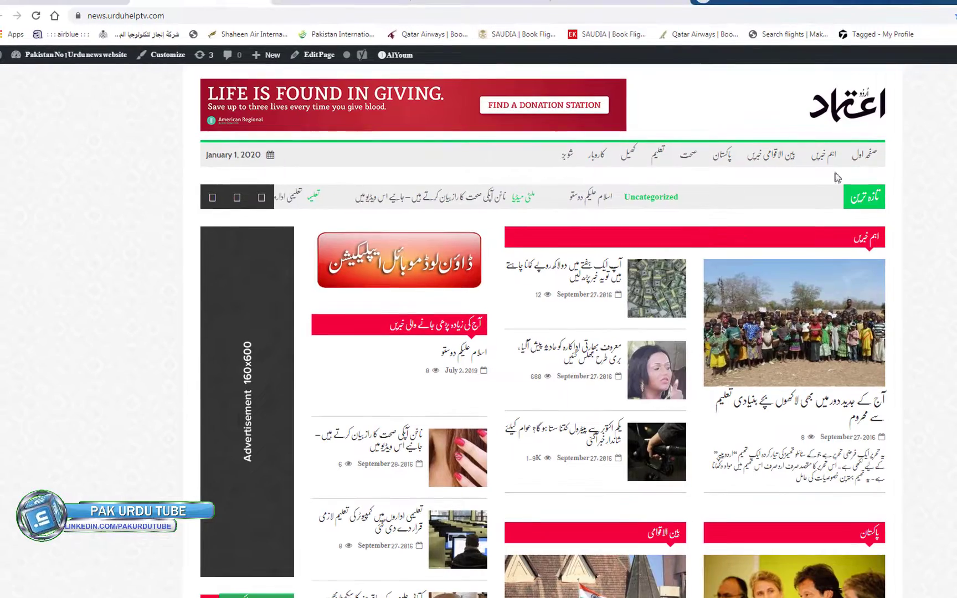
scroll(542, 344, "down", 15)
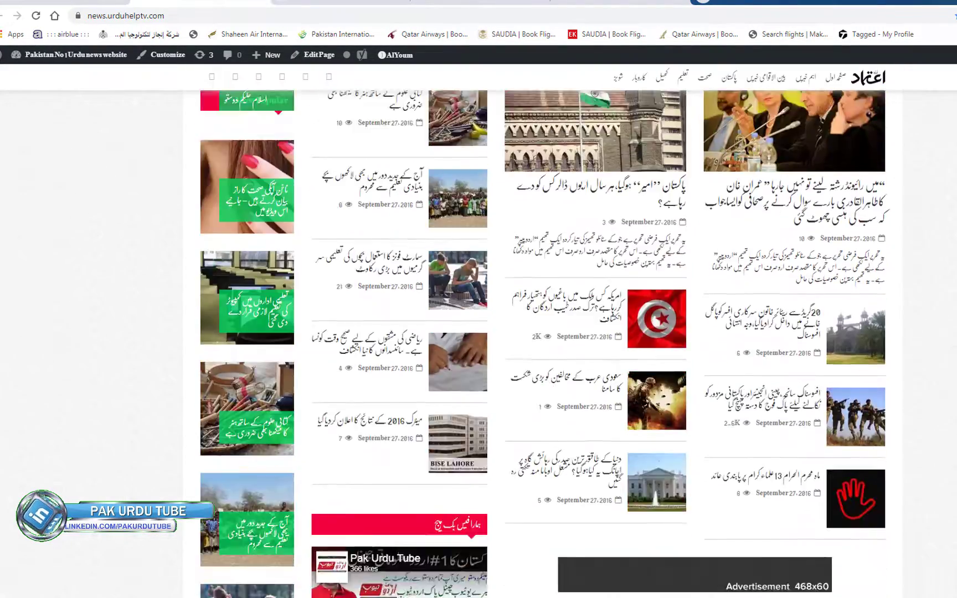
scroll(543, 343, "up", 4)
scroll(543, 344, "up", 1)
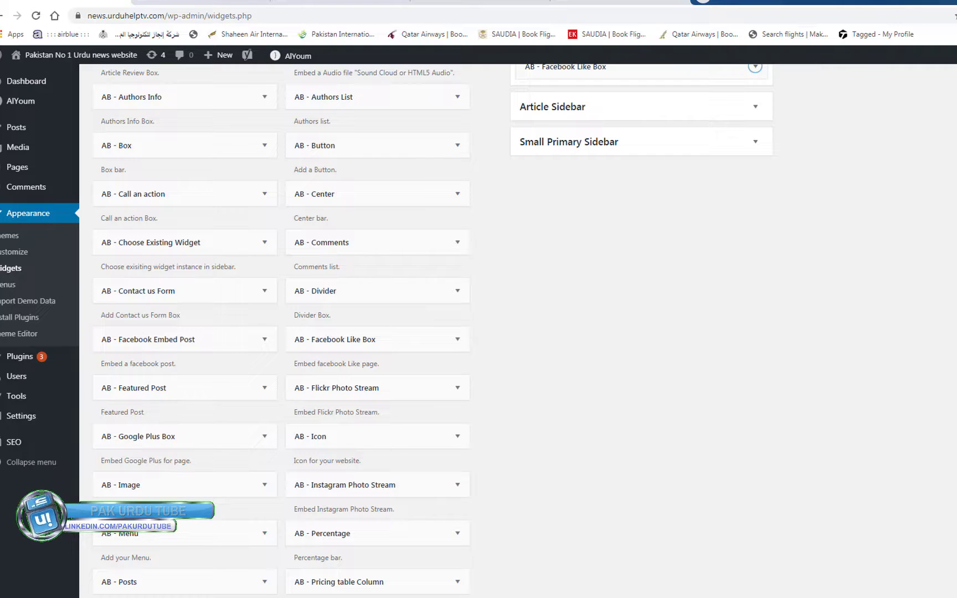
scroll(603, 183, "up", 2)
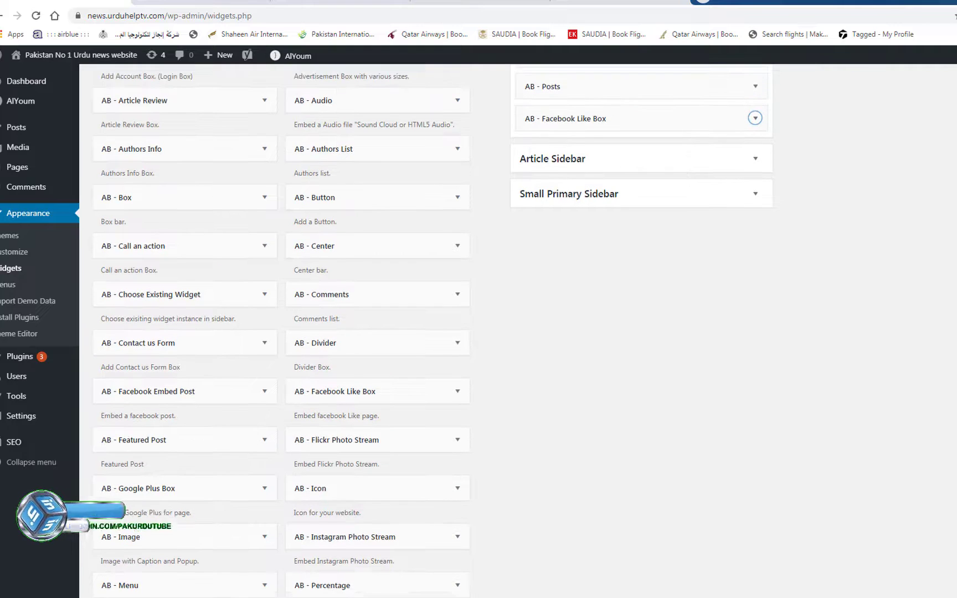
scroll(544, 188, "up", 2)
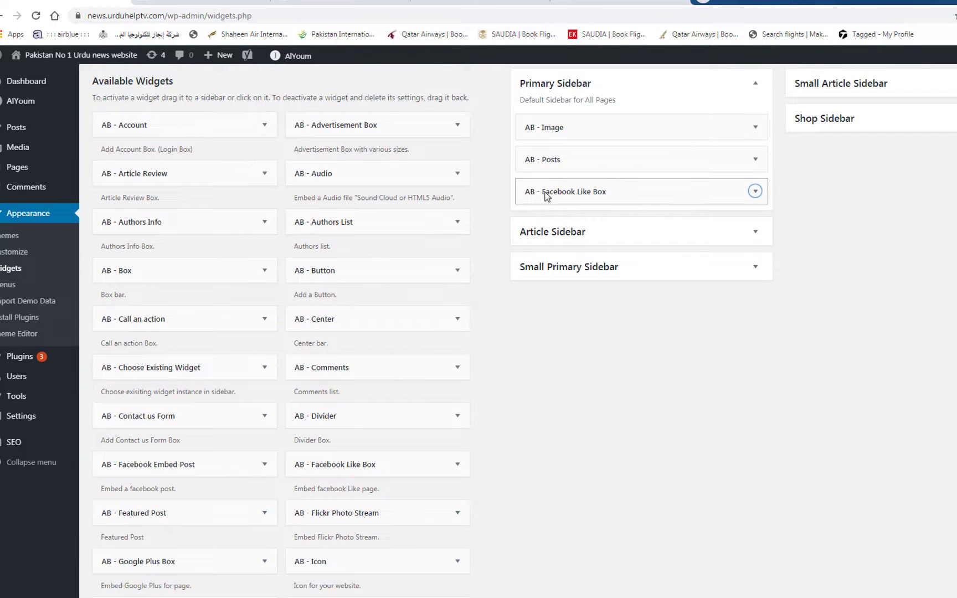
left_click_drag(548, 192, 546, 166)
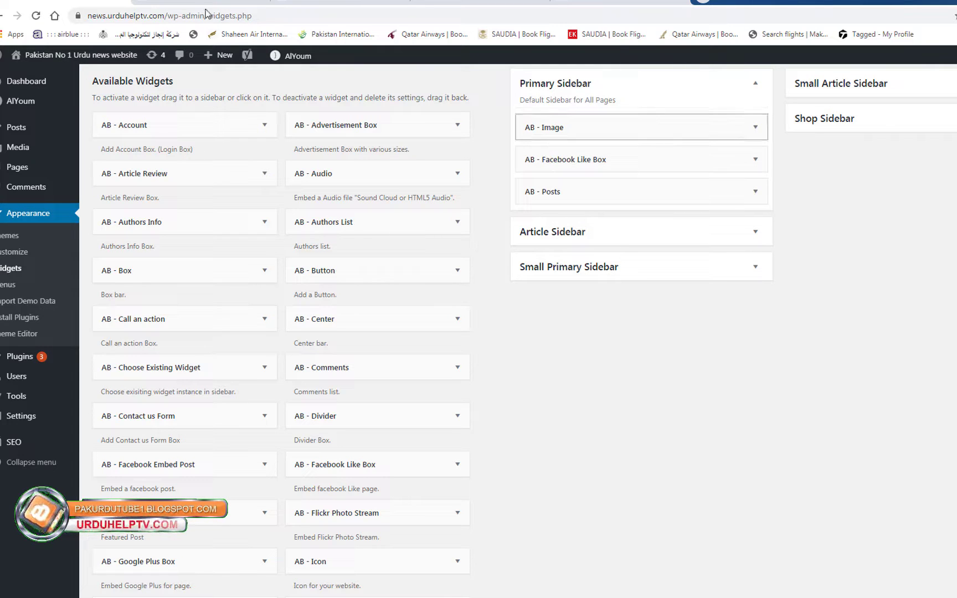
Step: Reload the homepage and examine the order of the image, Facebook box and posts list in the Primary Sidebar column
left_click(190, 2)
double_click(183, 16)
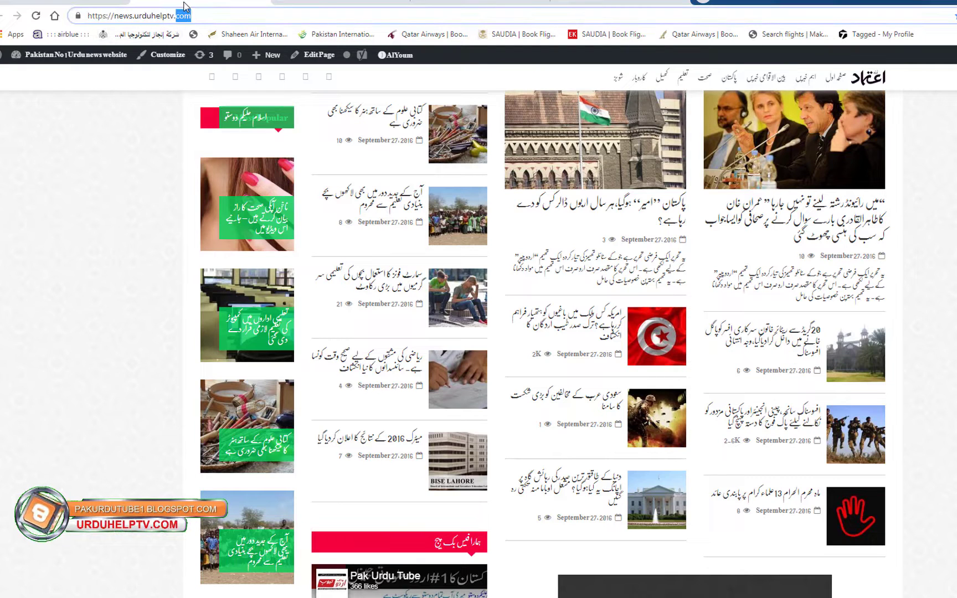
key("Return")
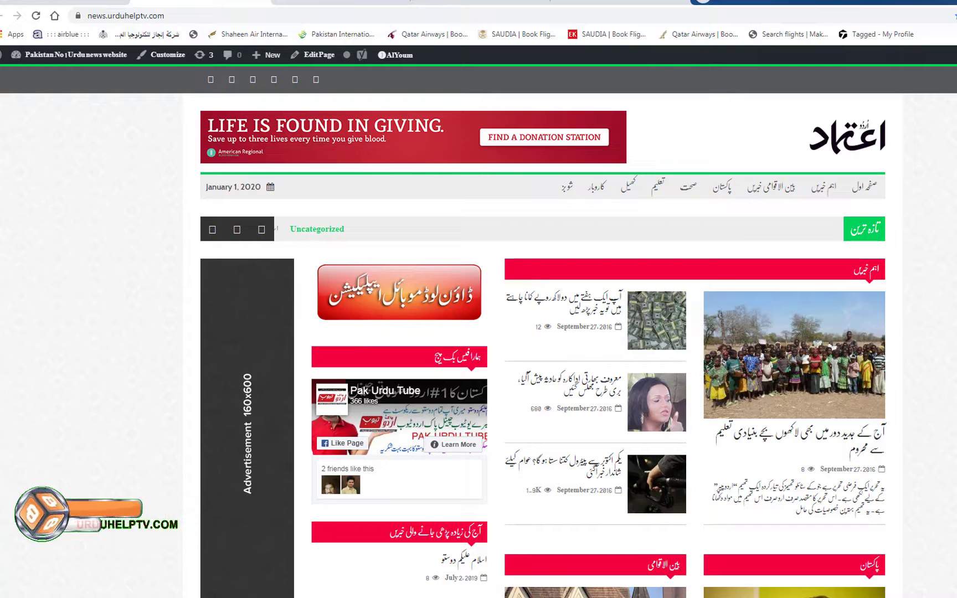
scroll(437, 526, "down", 8)
scroll(789, 289, "down", 9)
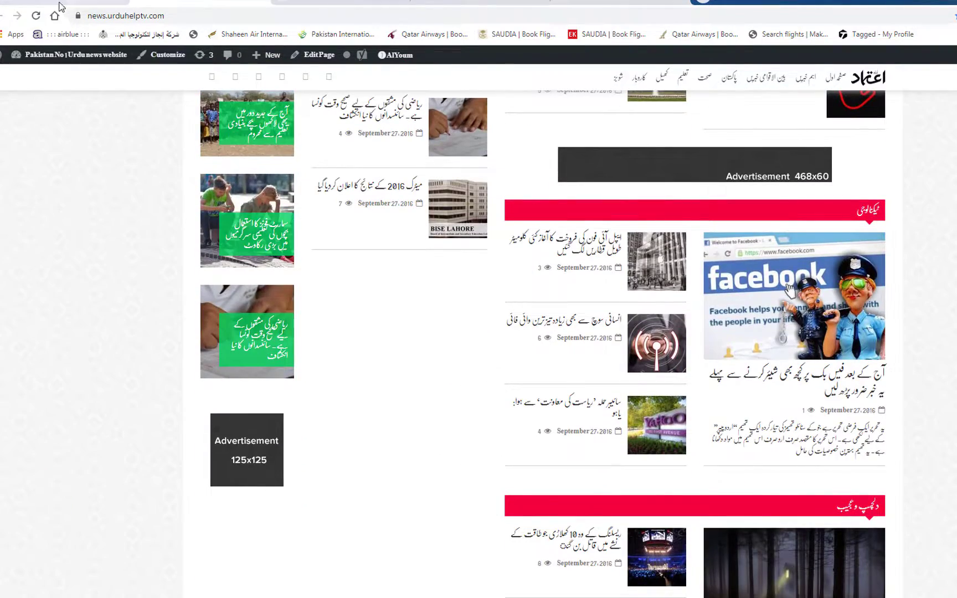
scroll(790, 289, "up", 20)
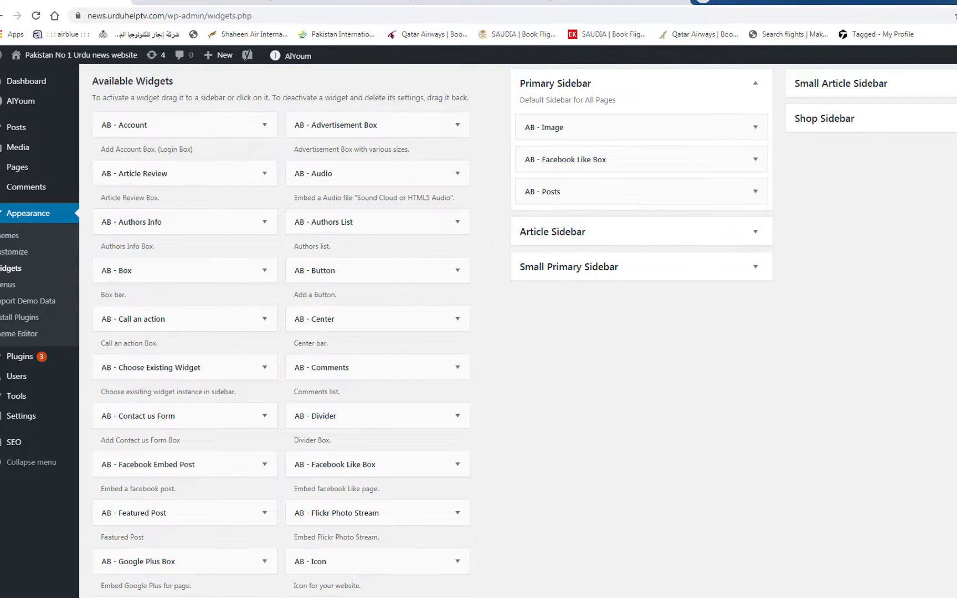
Step: Return to the Widgets page and expand the Article Sidebar and Small Primary Sidebar areas
scroll(524, 331, "down", 8)
scroll(524, 331, "up", 10)
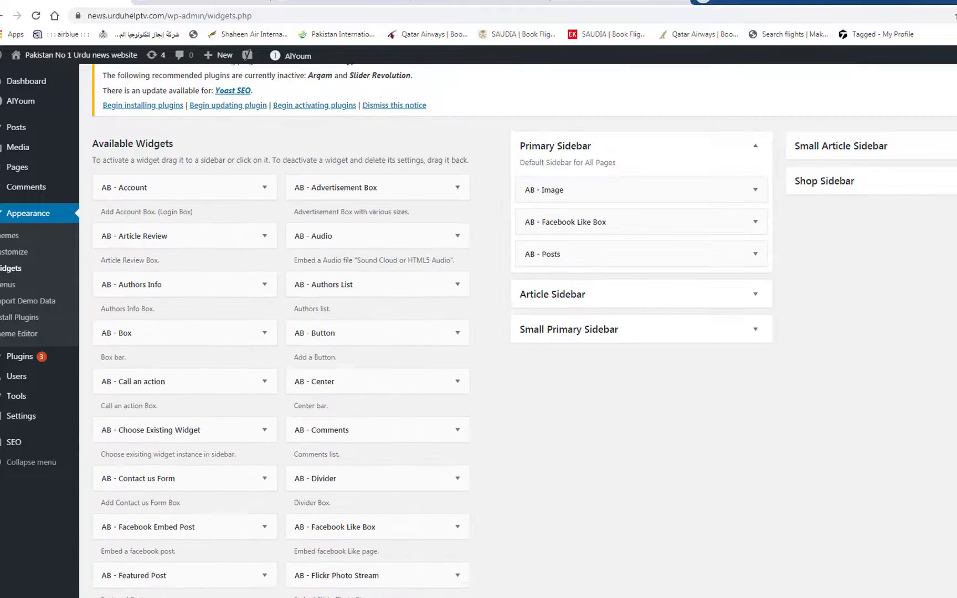
left_click(599, 301)
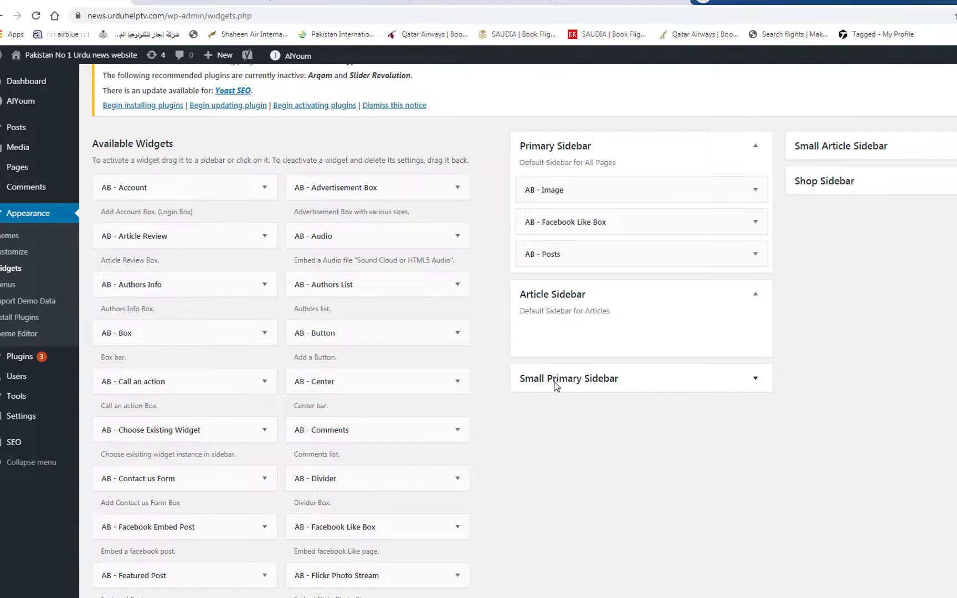
left_click(555, 382)
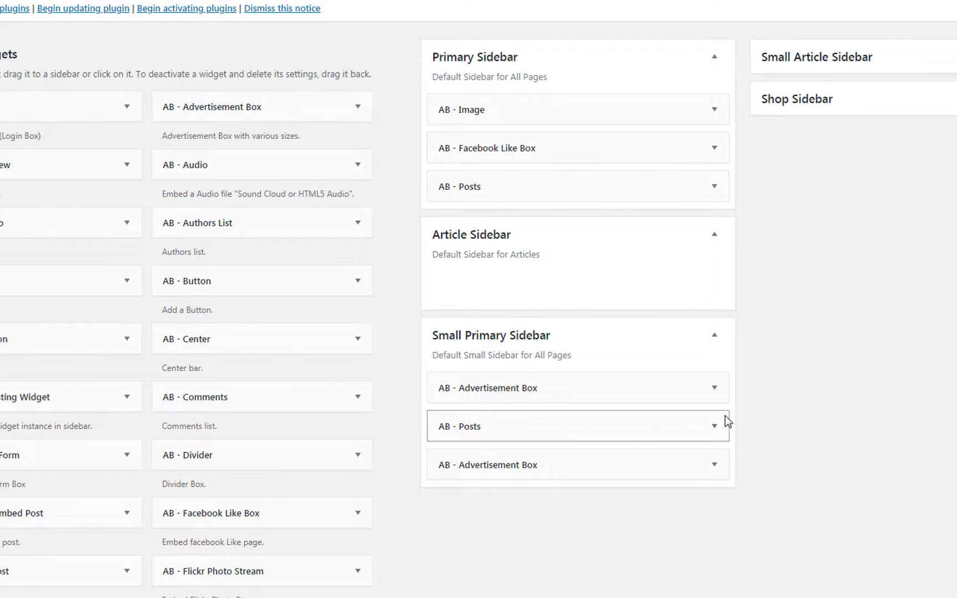
Step: Delete the first AB - Advertisement Box widget, sized 160 x 600 Skyscraper, from the Small Primary Sidebar
left_click(714, 388)
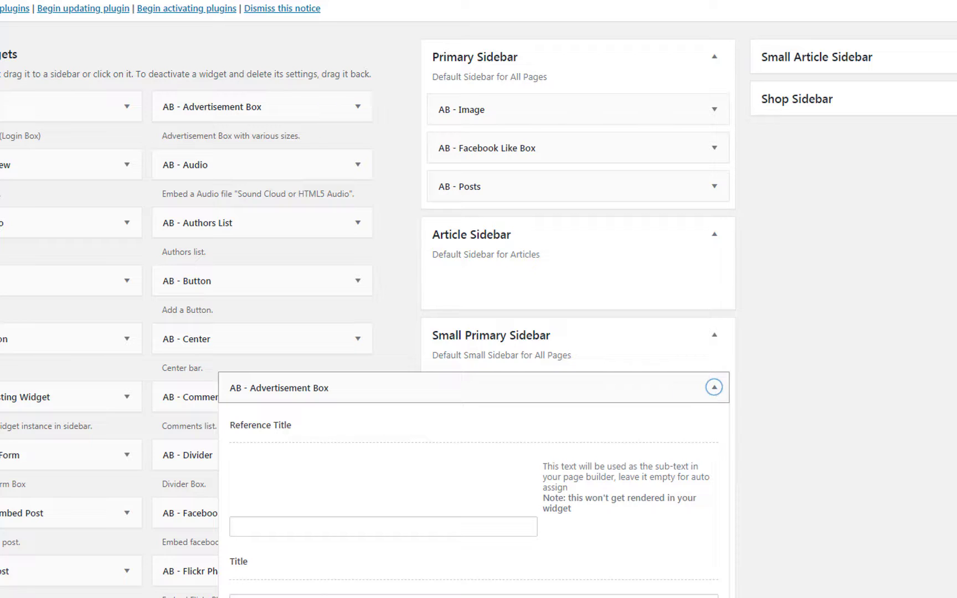
scroll(478, 299, "down", 10)
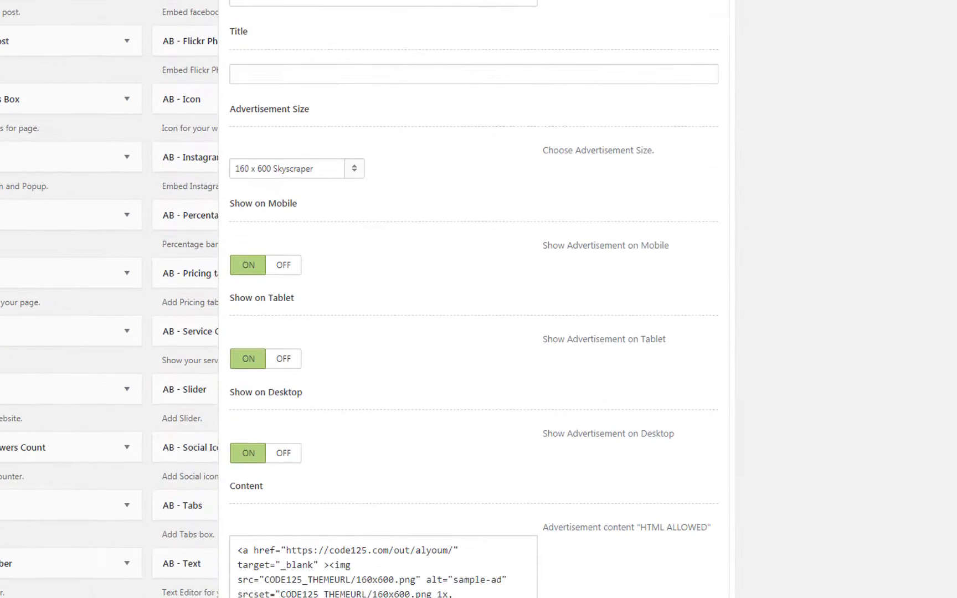
scroll(478, 299, "down", 3)
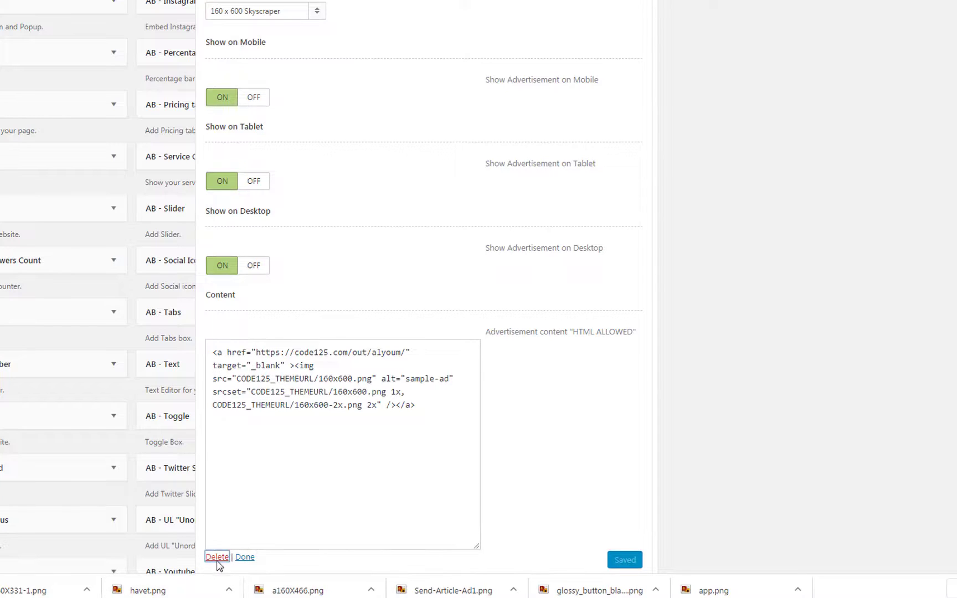
left_click(244, 556)
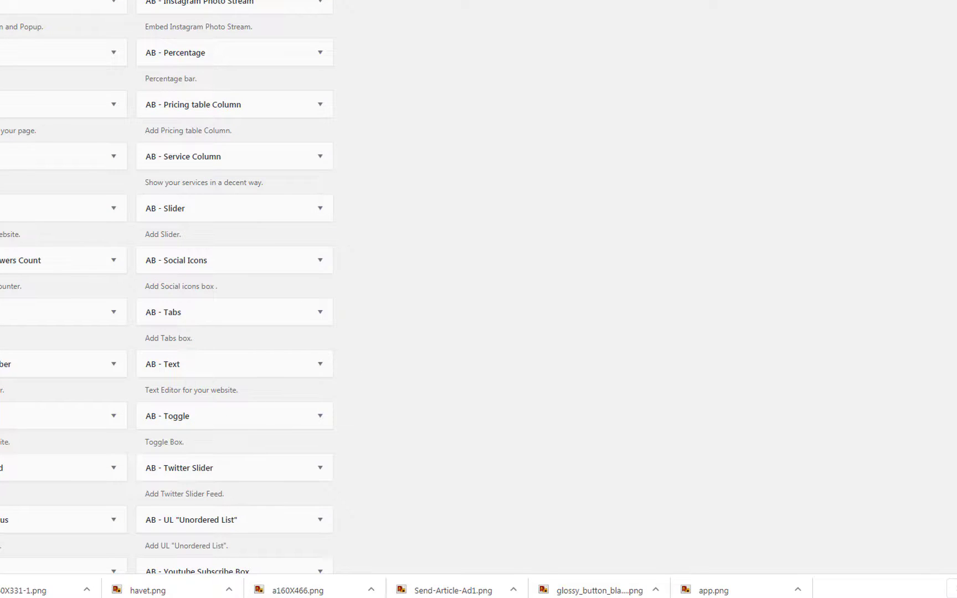
Step: Delete the AB - Posts widget titled Most Popular from the Small Primary Sidebar
scroll(408, 369, "up", 10)
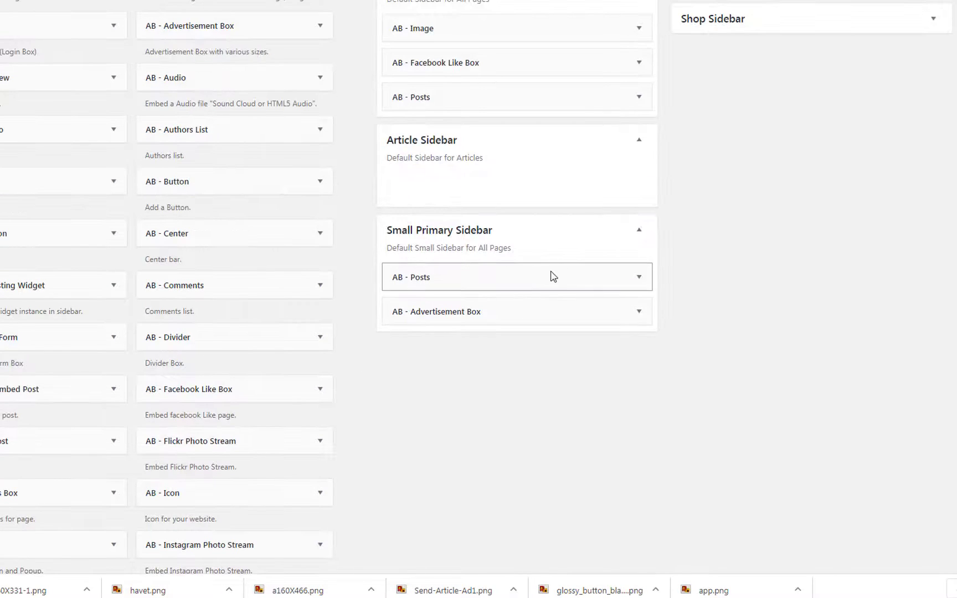
left_click(638, 278)
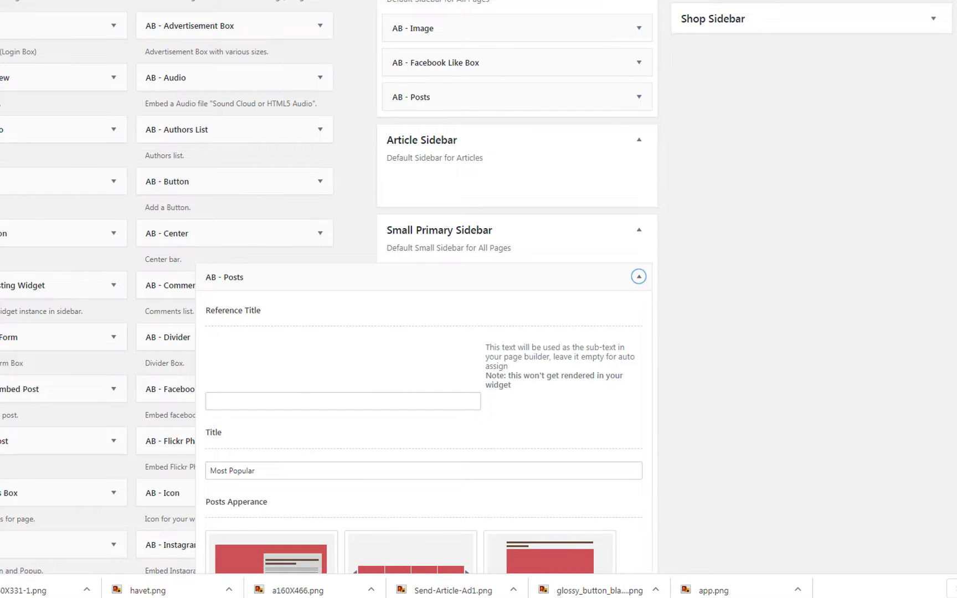
scroll(423, 332, "down", 20)
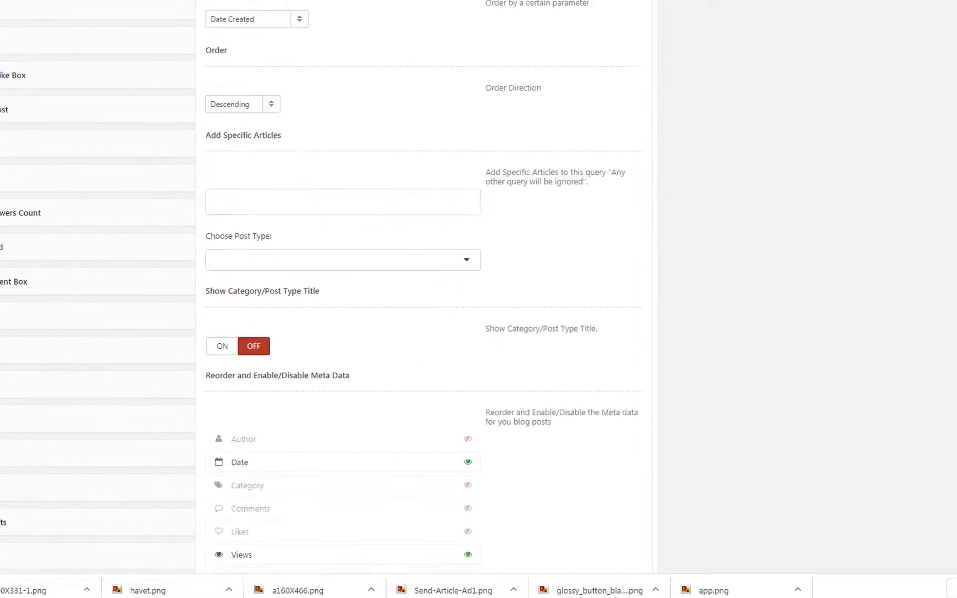
scroll(789, 416, "down", 1)
scroll(424, 332, "down", 5)
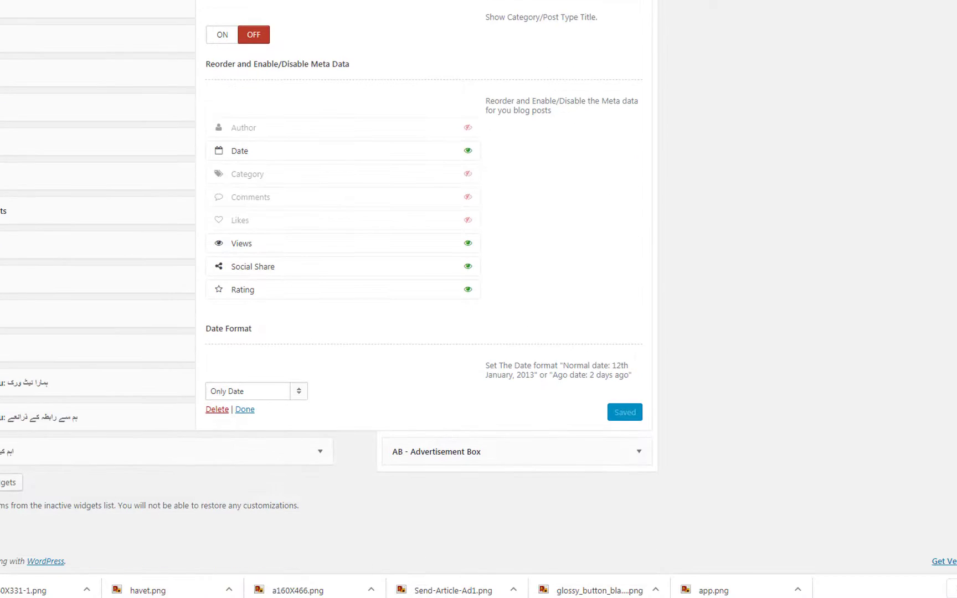
left_click(217, 410)
scroll(598, 262, "up", 15)
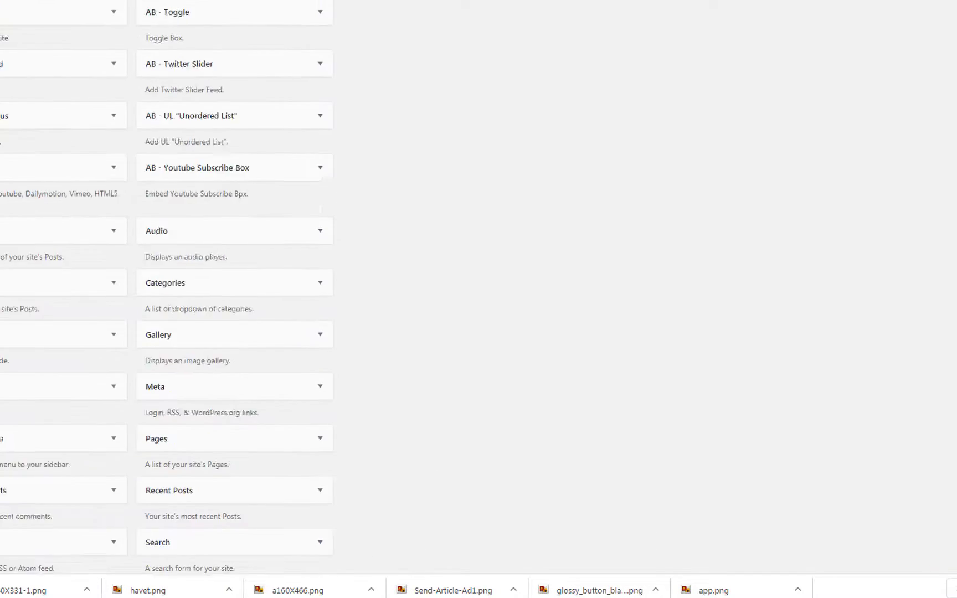
Step: Delete the remaining AB - Advertisement Box widget, sized 125 x 125 Square Button, from the Small Primary Sidebar
double_click(640, 260)
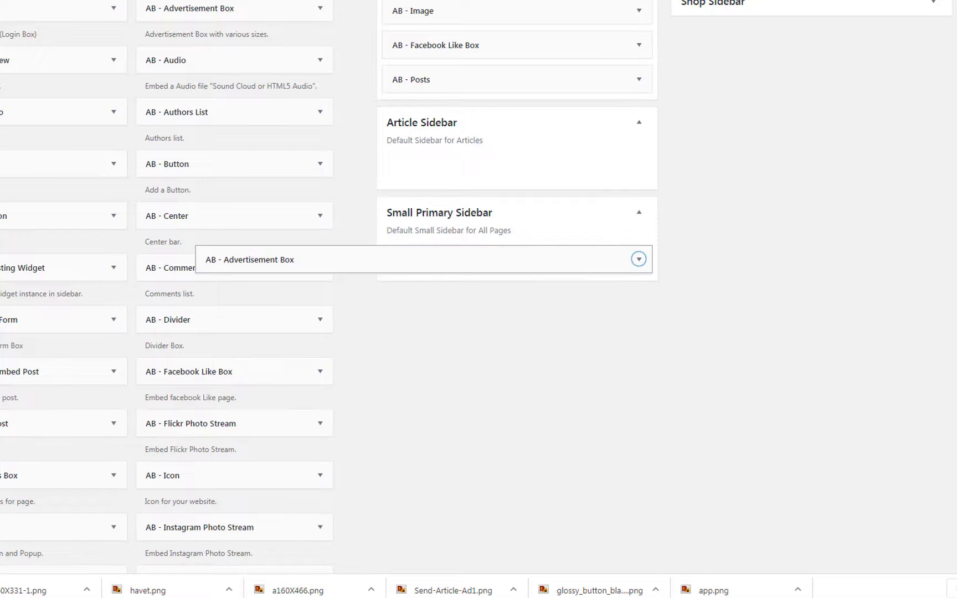
scroll(641, 268, "down", 3)
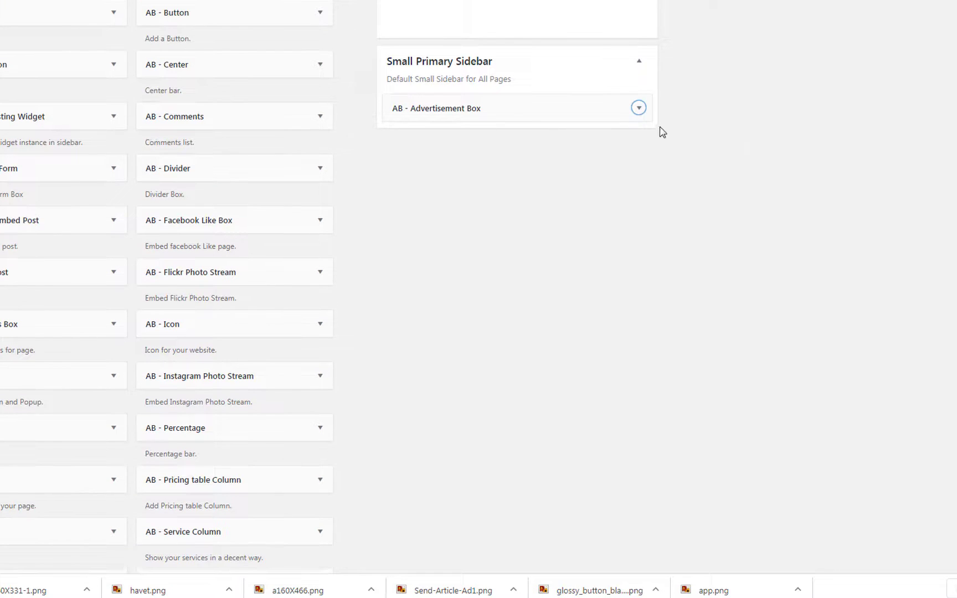
left_click(638, 109)
scroll(163, 298, "down", 19)
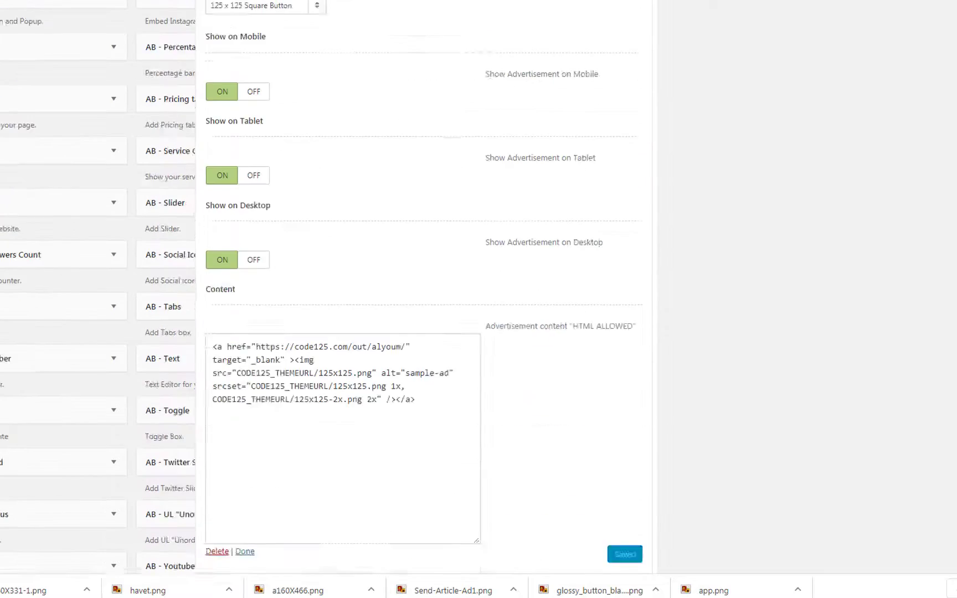
scroll(162, 298, "up", 8)
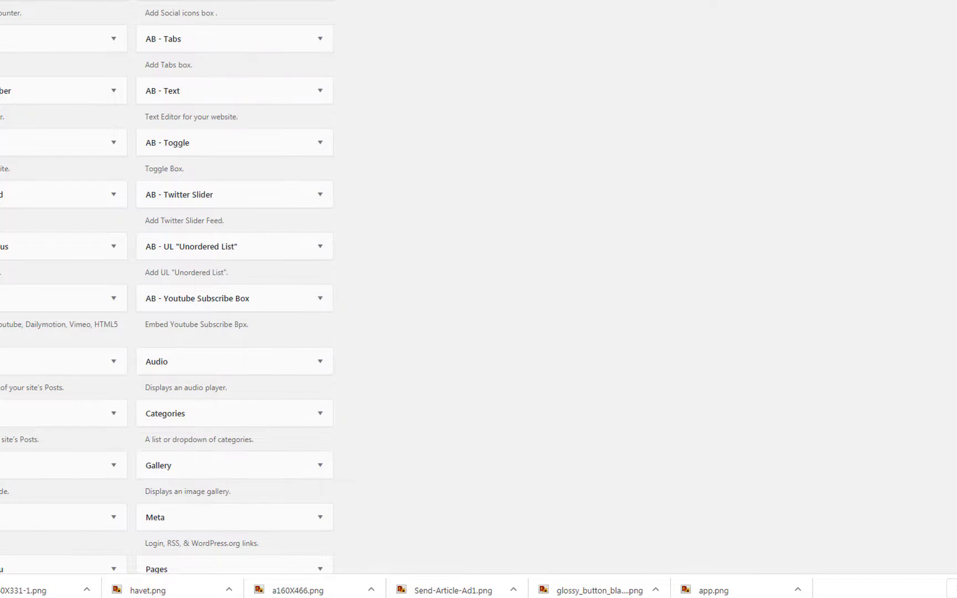
scroll(447, 100, "up", 15)
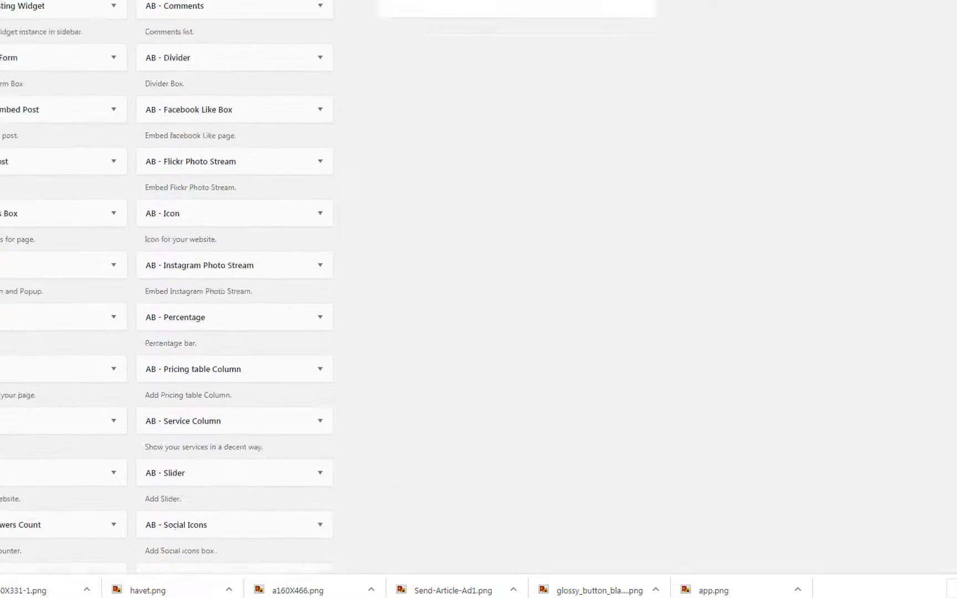
scroll(448, 100, "down", 4)
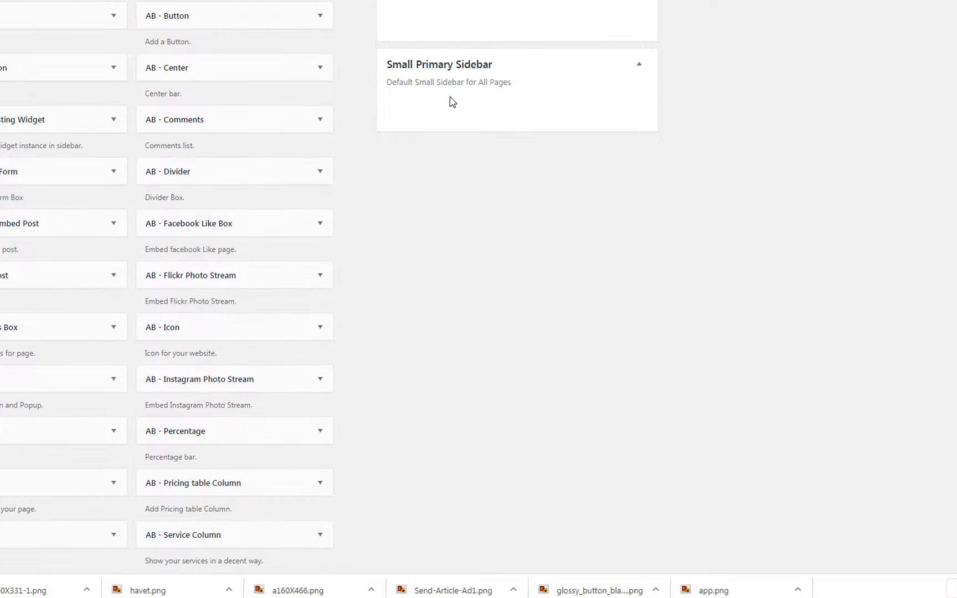
Step: Open the site's homepage and examine the column that belongs to the Small Primary Sidebar
left_click_drag(381, 53, 526, 161)
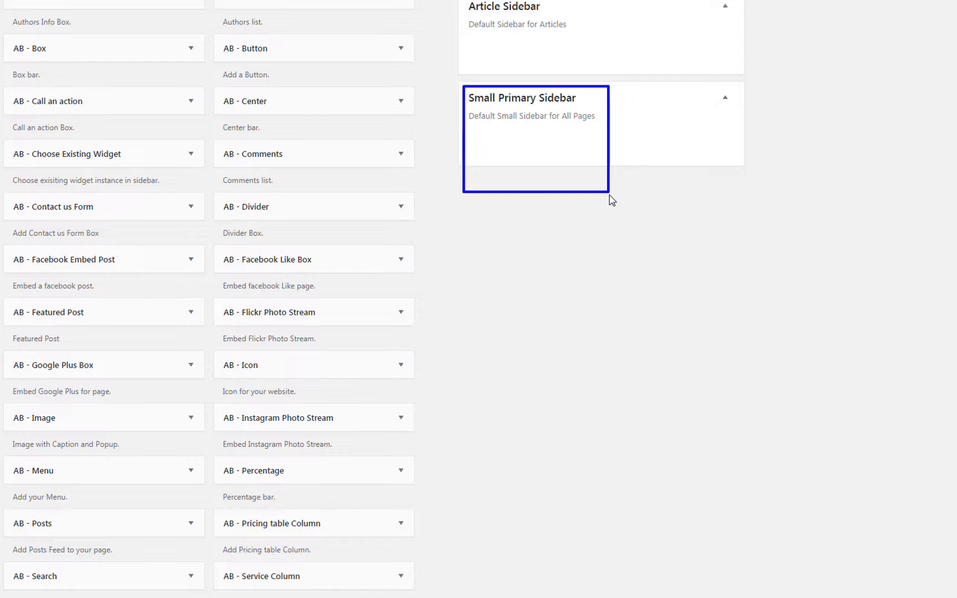
key("Escape")
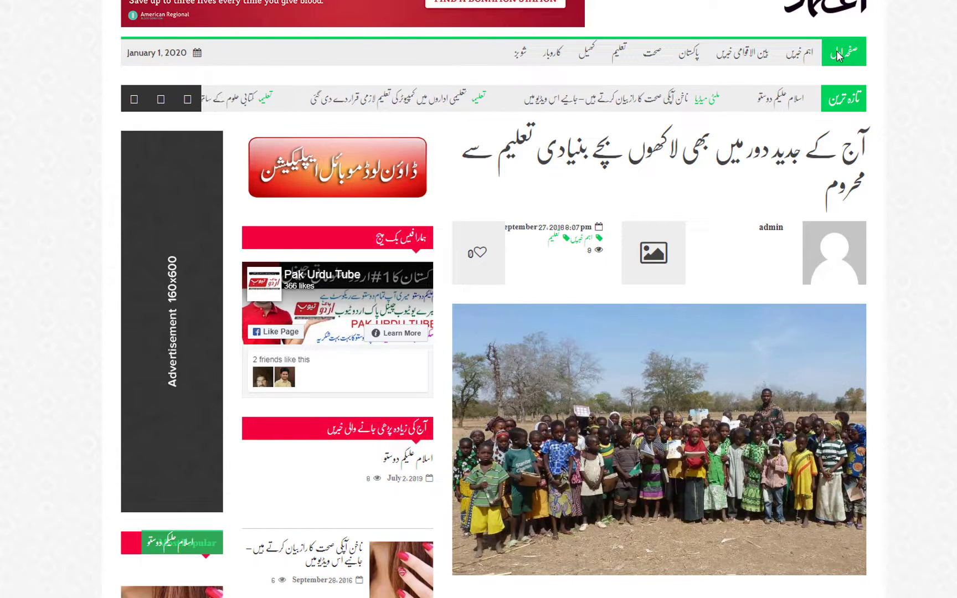
left_click(837, 50)
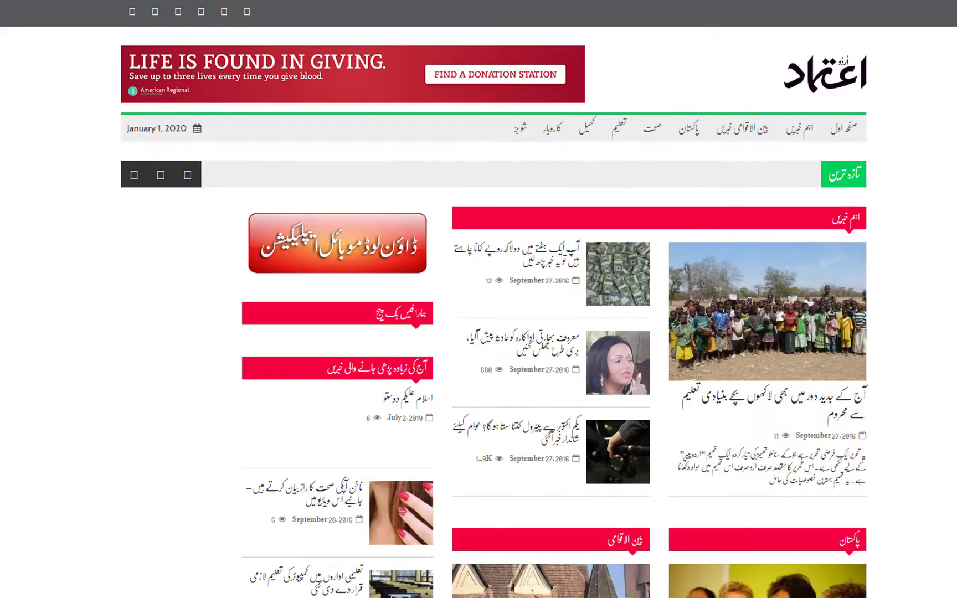
scroll(479, 332, "down", 8)
scroll(479, 333, "up", 8)
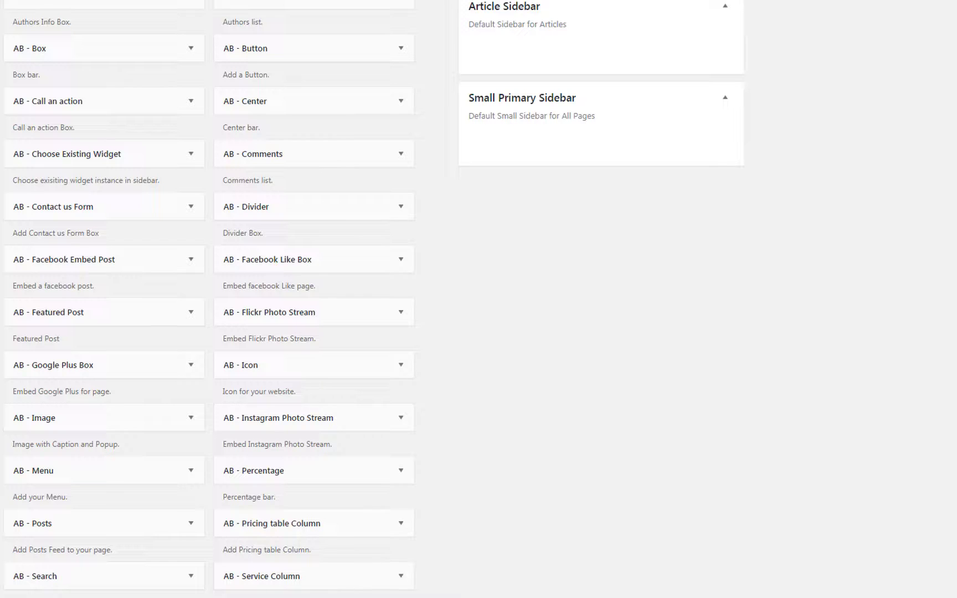
Step: Add an AB - Image widget to the Small Primary Sidebar and upload glossy_button_blank_red_rec.png as its image
left_click_drag(146, 425, 614, 149)
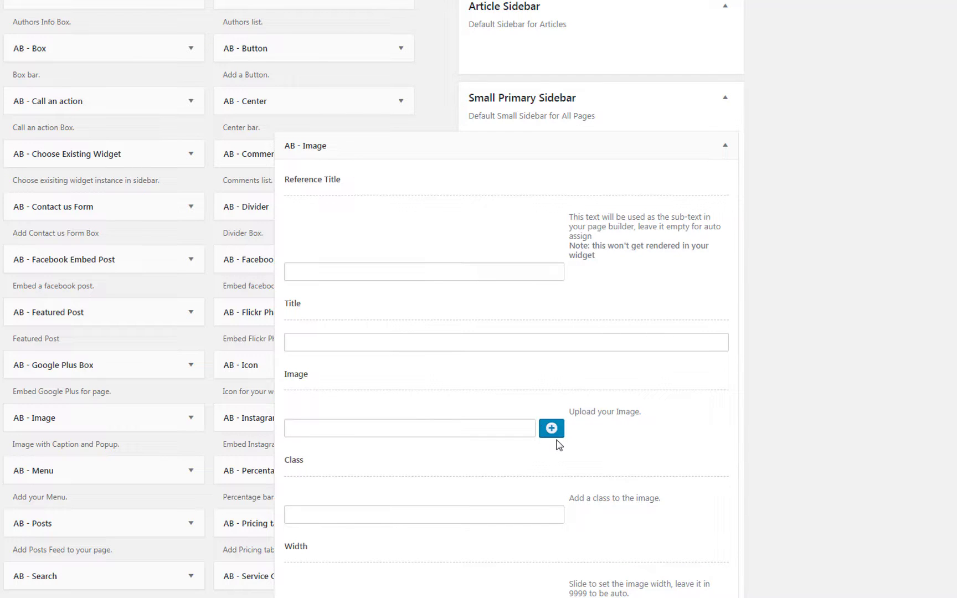
left_click(552, 430)
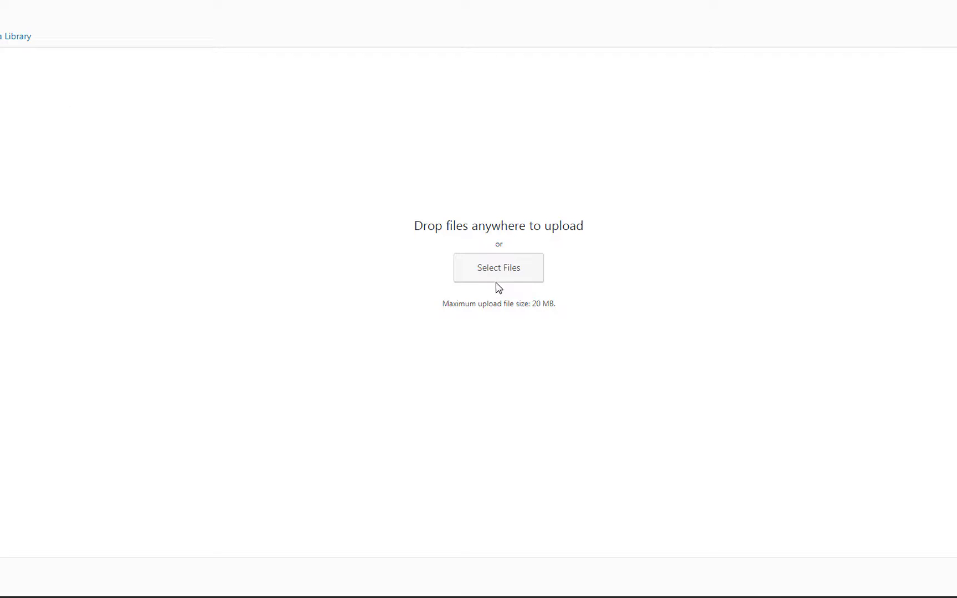
left_click(501, 268)
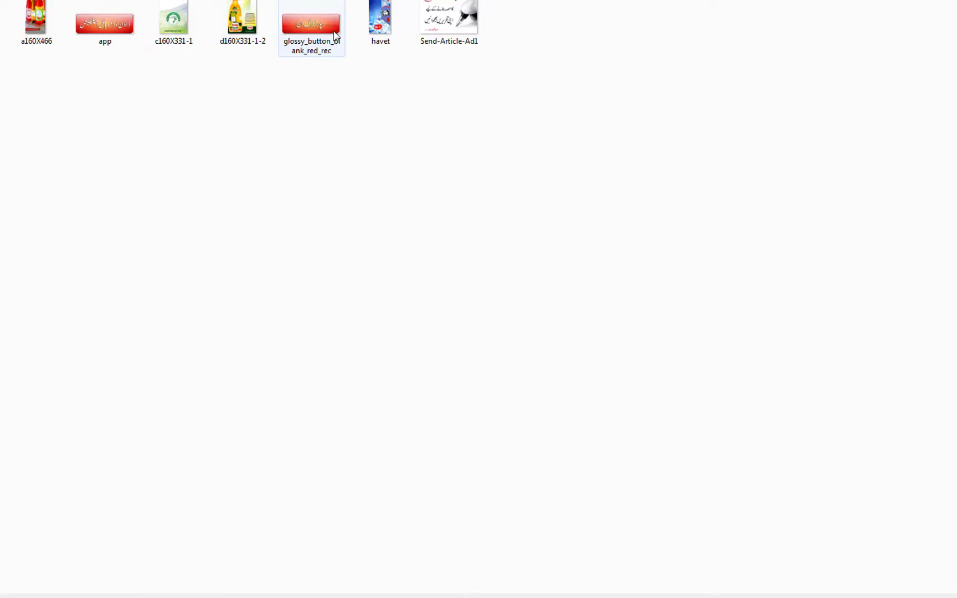
left_click(318, 42)
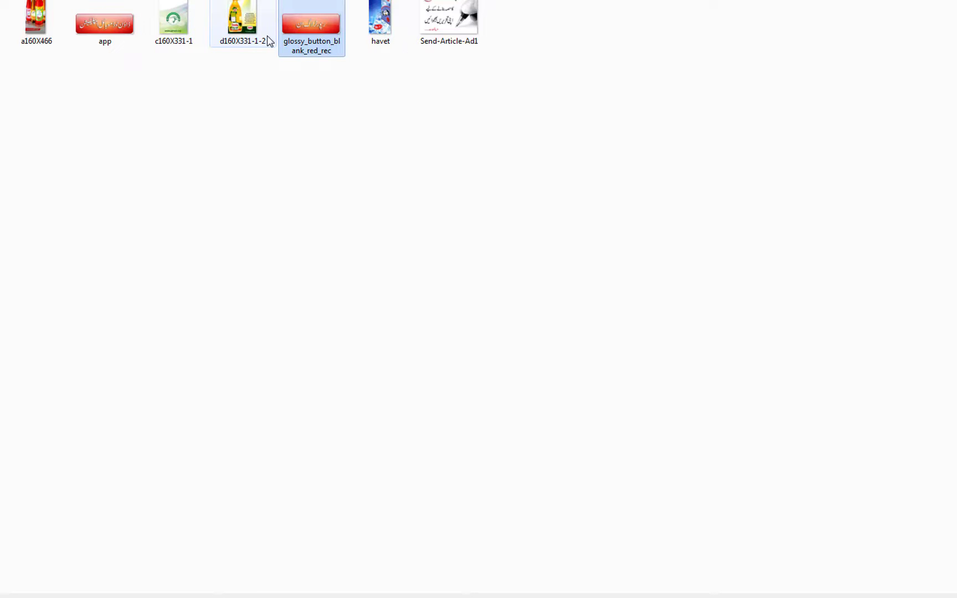
left_click_drag(313, 35, 321, 54)
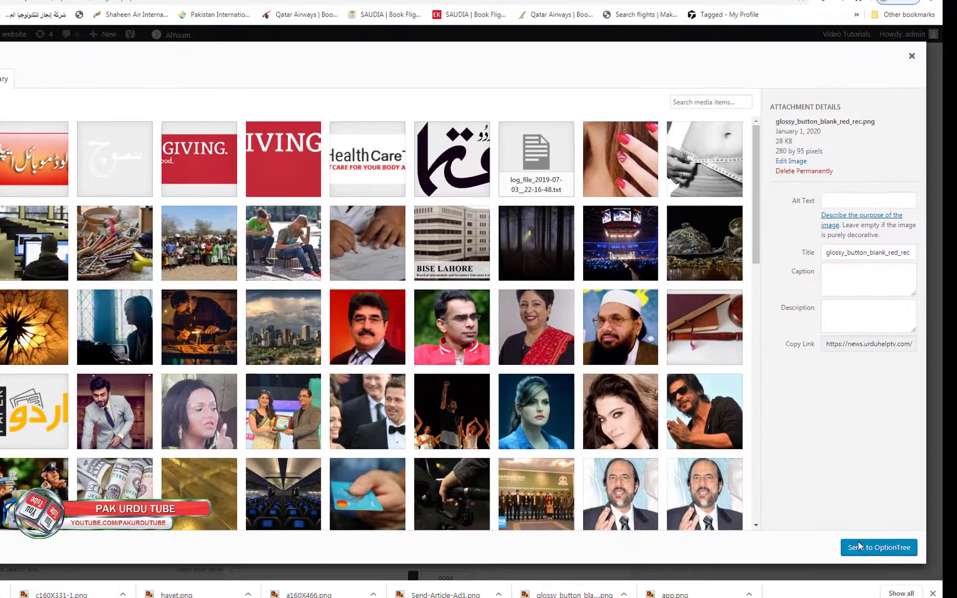
left_click(862, 548)
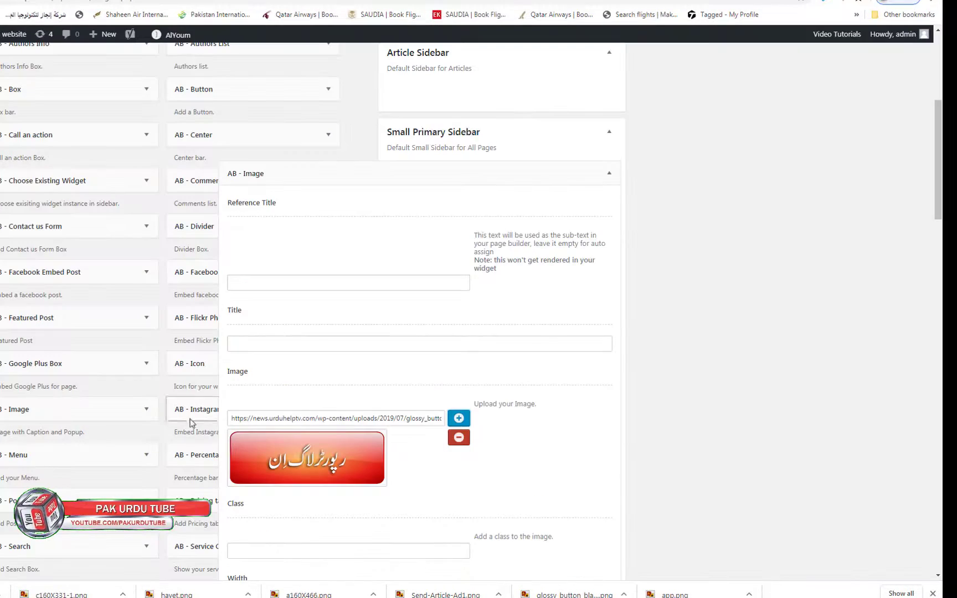
Step: Set the reporter login image's click type to Link, leave its link empty, then save and collapse the widget
left_click_drag(940, 187, 940, 300)
left_click(242, 347)
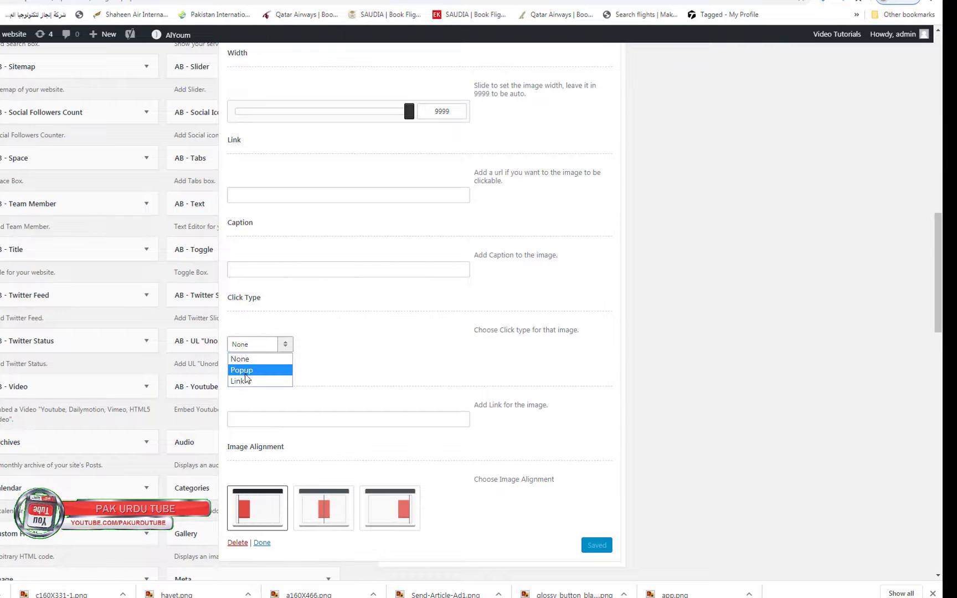
left_click(268, 381)
left_click(258, 421)
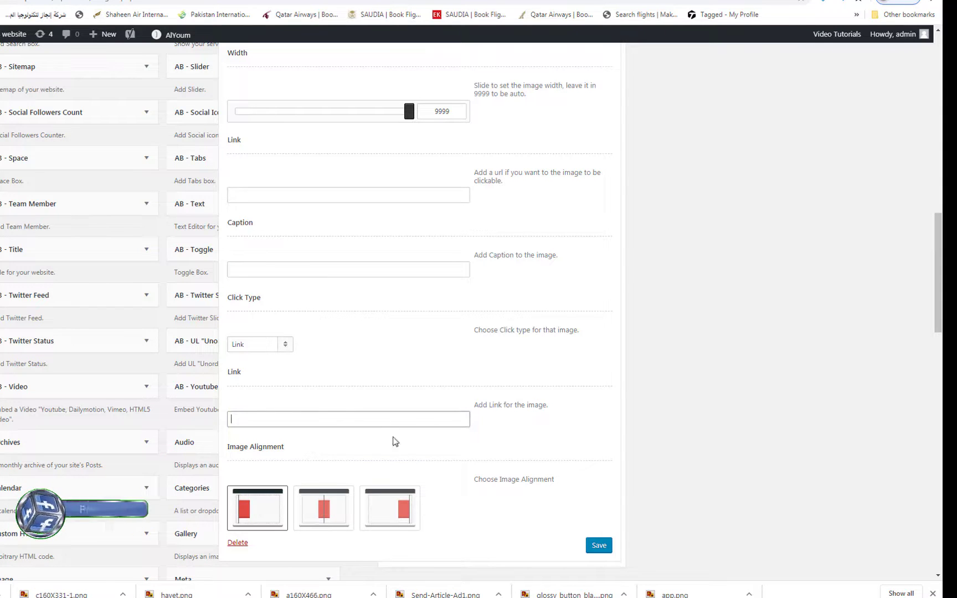
left_click(603, 547)
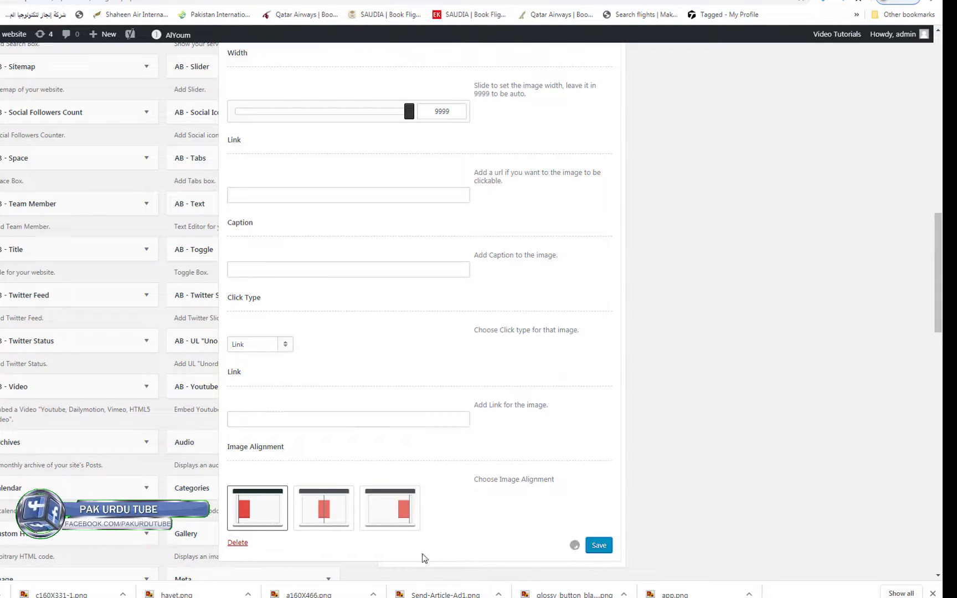
scroll(913, 387, "down", 5)
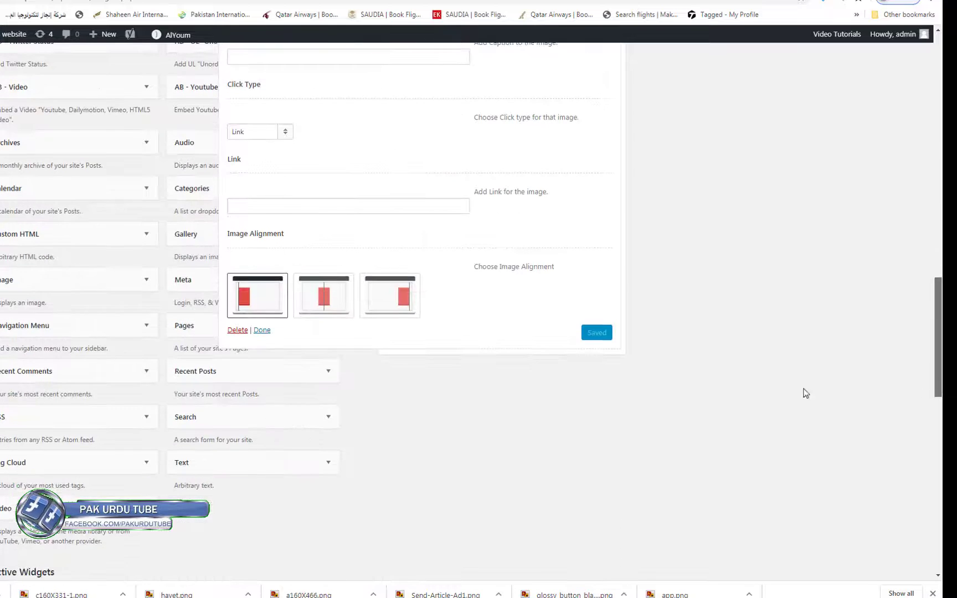
left_click(261, 330)
Step: View the homepage and examine the login button image and the space below it in the small sidebar column
left_click(85, 3)
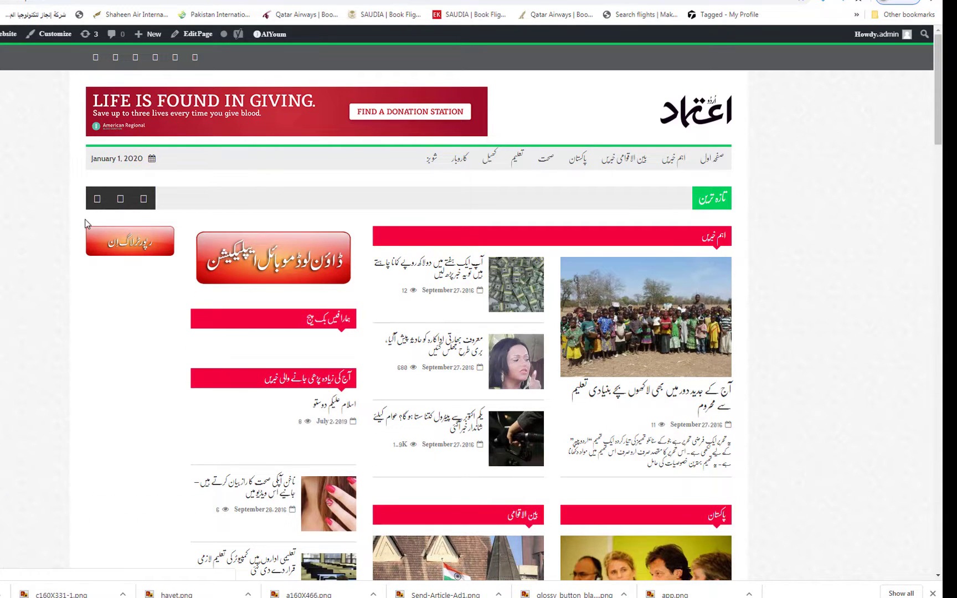
left_click_drag(138, 258, 186, 267)
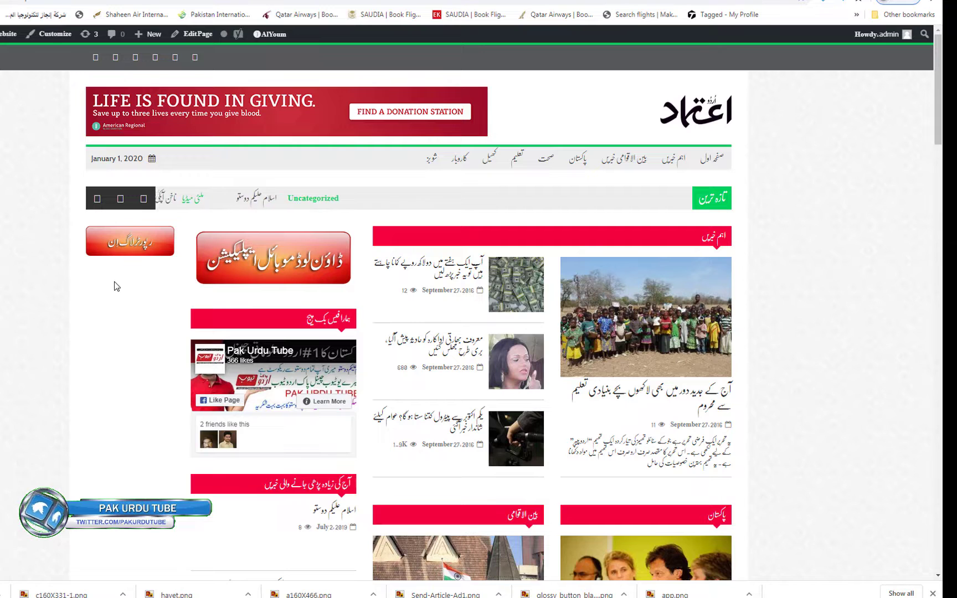
mouse_move(92, 265)
left_mouse_down()
mouse_move(123, 326)
mouse_move(173, 501)
left_mouse_up()
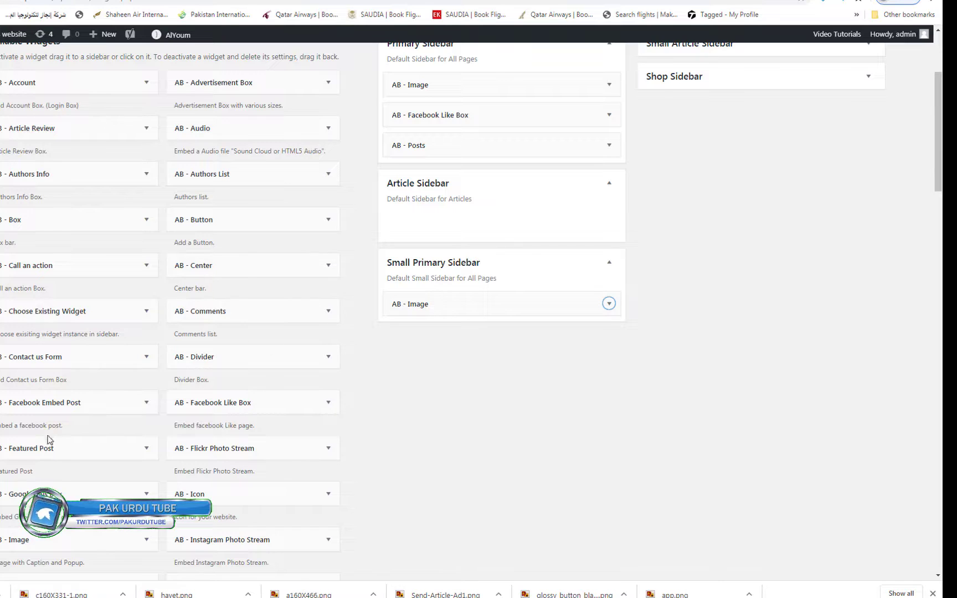
Step: Add a second AB - Image widget below the first in the Small Primary Sidebar and upload a160X466.png as its image
left_click_drag(39, 540, 456, 341)
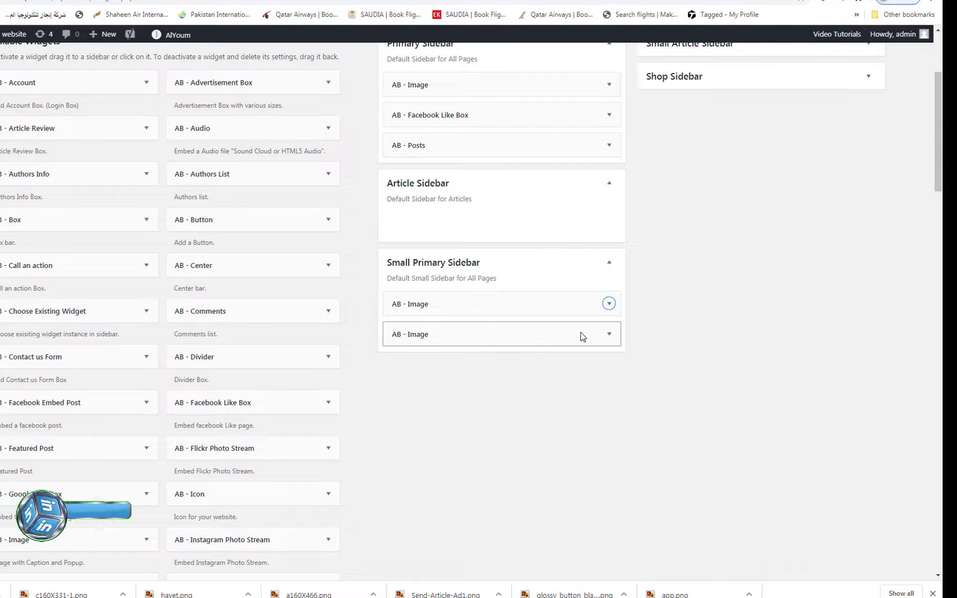
left_click(609, 334)
scroll(463, 339, "down", 5)
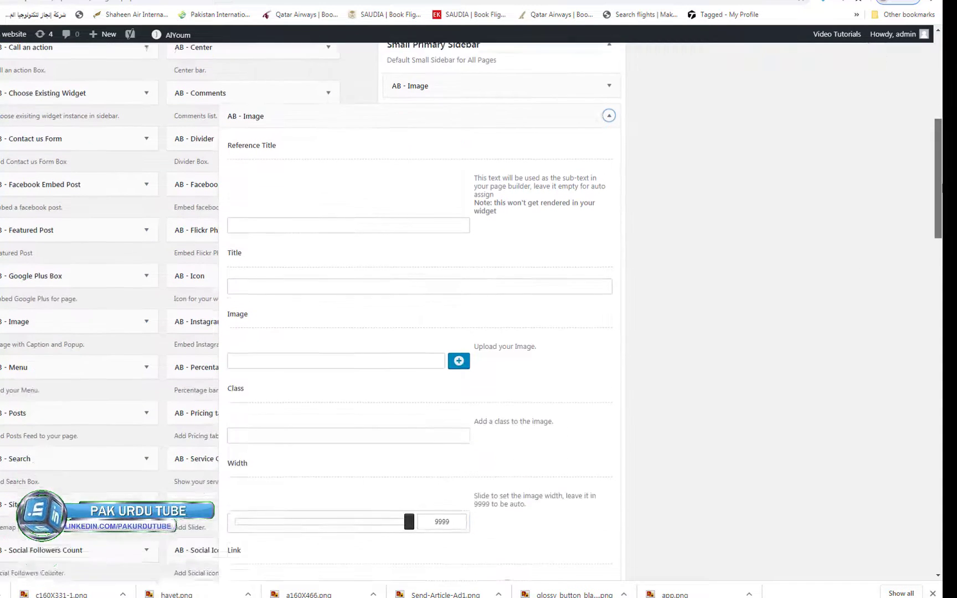
left_click(458, 315)
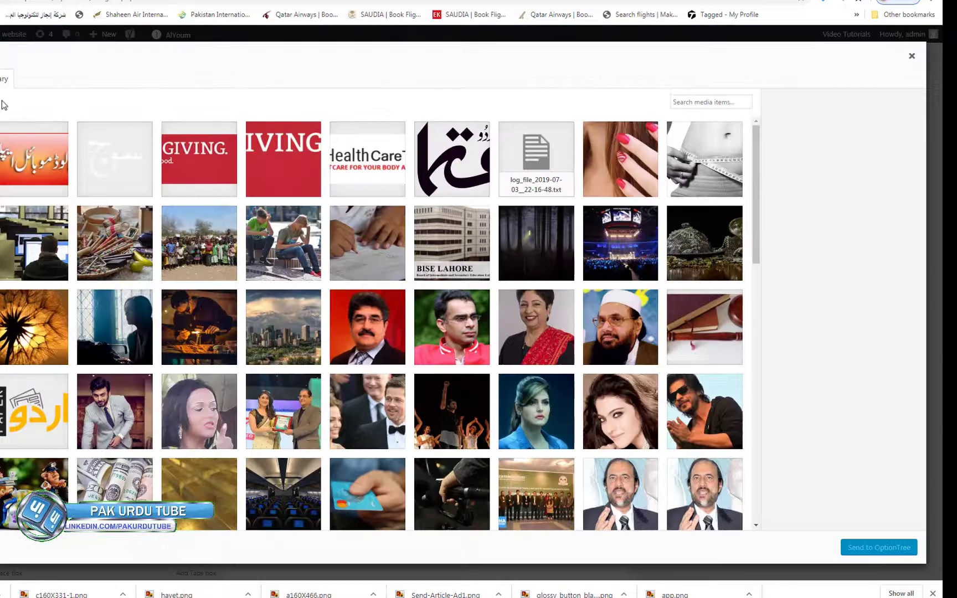
left_click(2, 79)
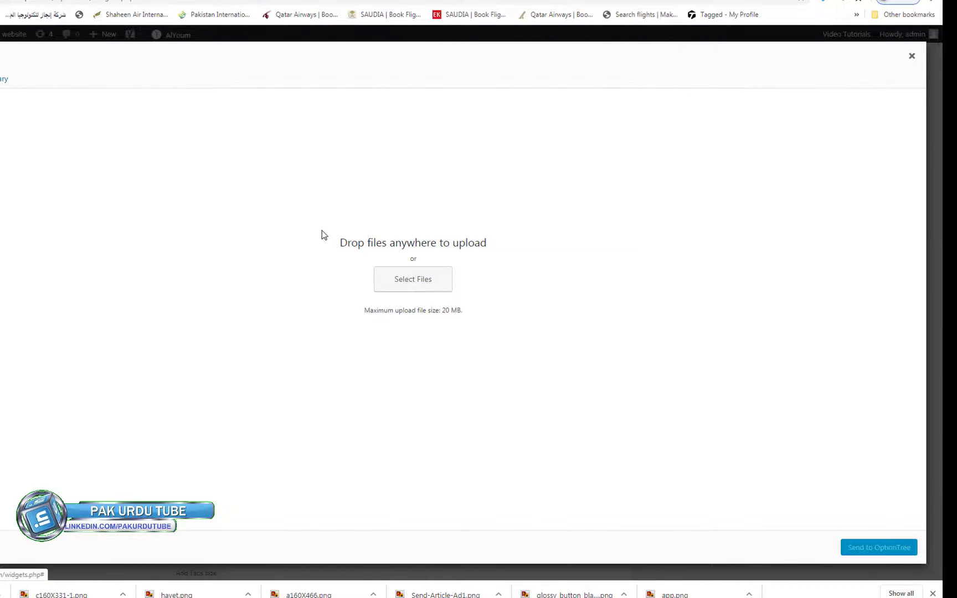
left_click(410, 281)
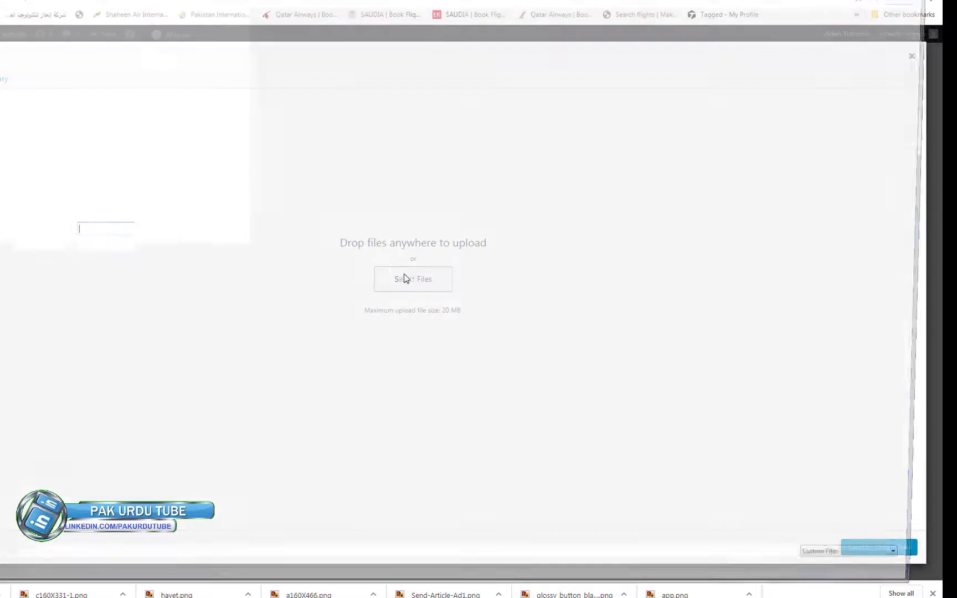
double_click(12, 56)
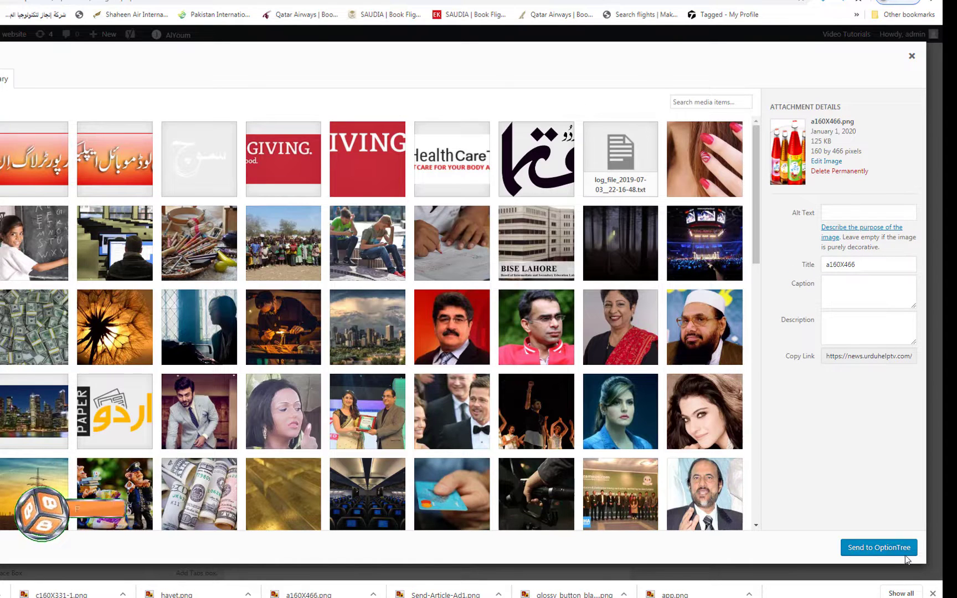
left_click(898, 548)
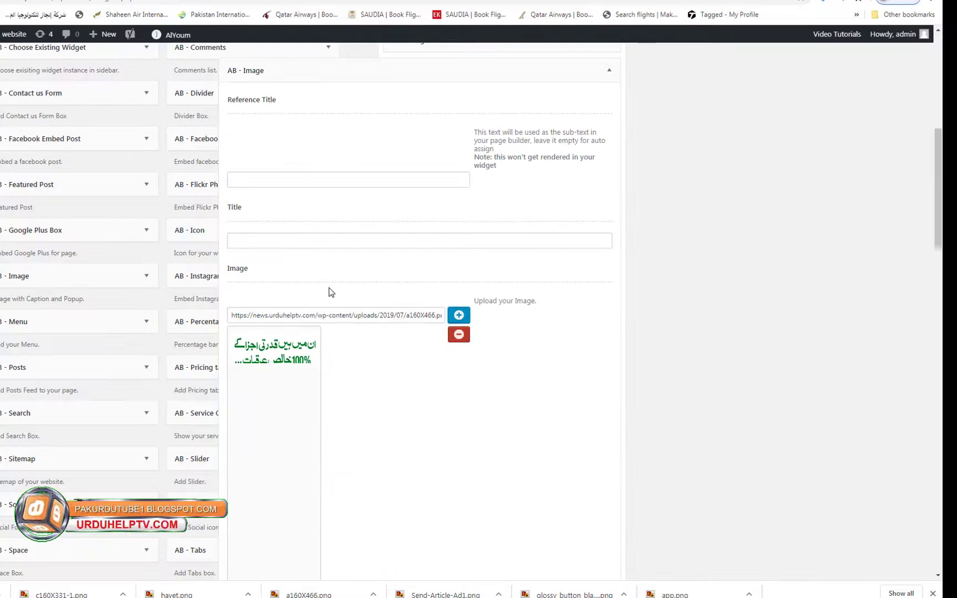
Step: Title the bottle banner widget اشتہار, align its image to the centre and save the widget
left_click(331, 246)
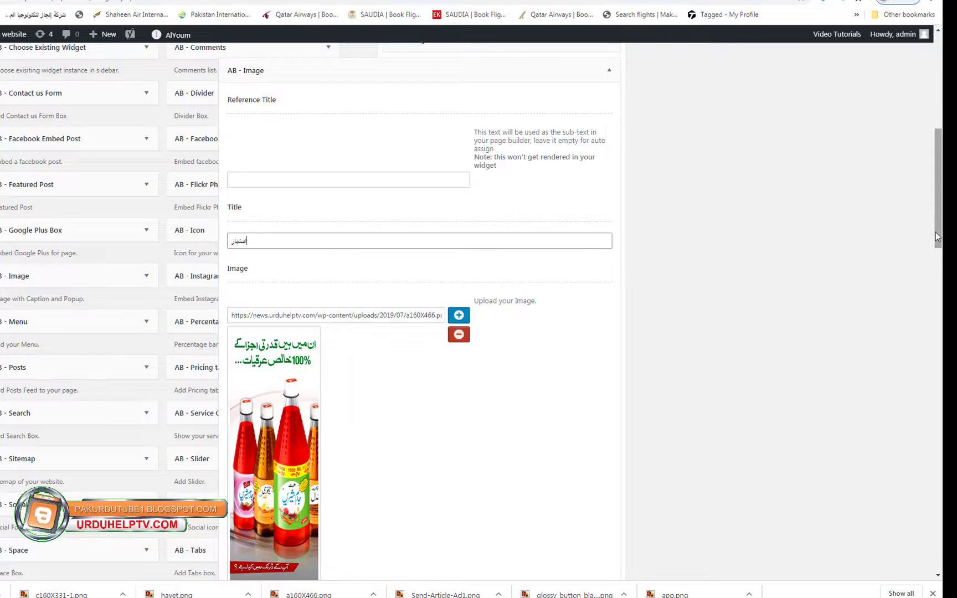
scroll(937, 244, "down", 5)
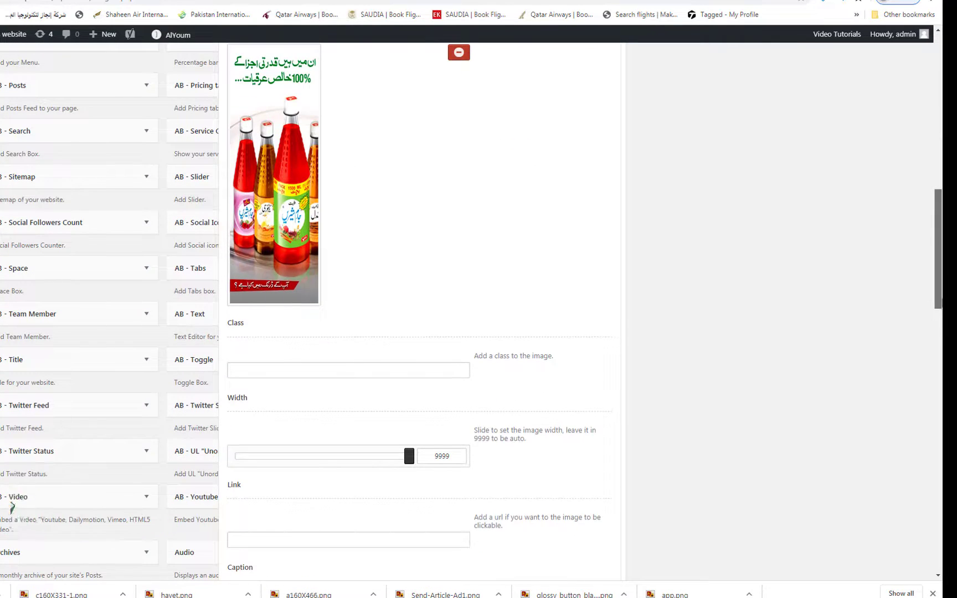
scroll(464, 305, "down", 10)
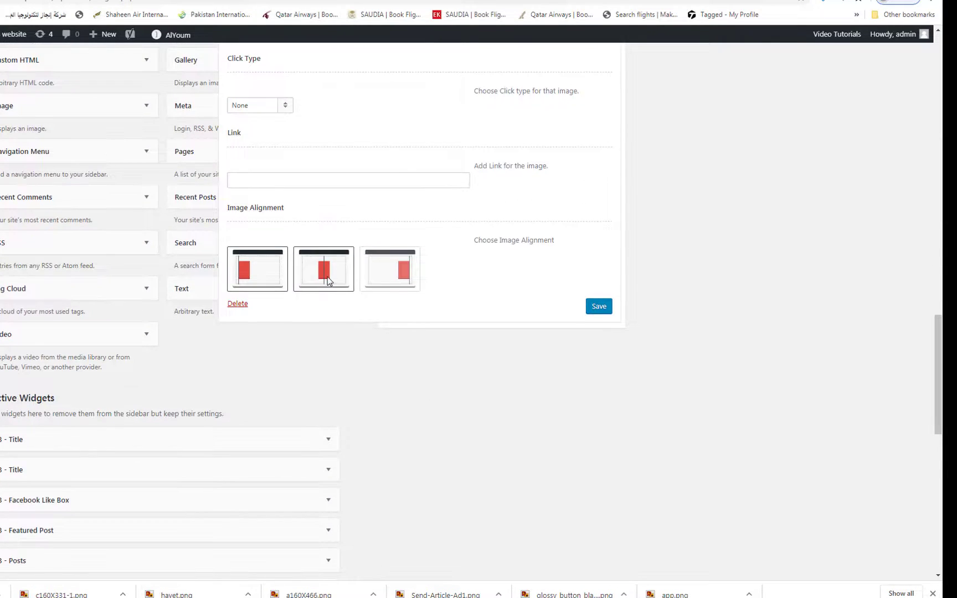
left_click_drag(940, 400, 940, 369)
left_click(236, 268)
left_click(274, 342)
left_click(273, 342)
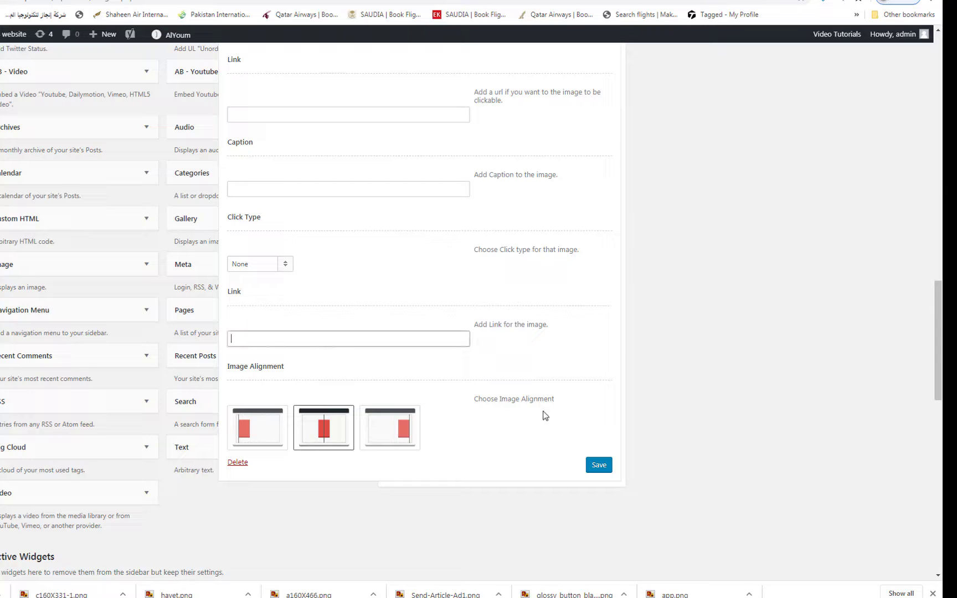
left_click(599, 466)
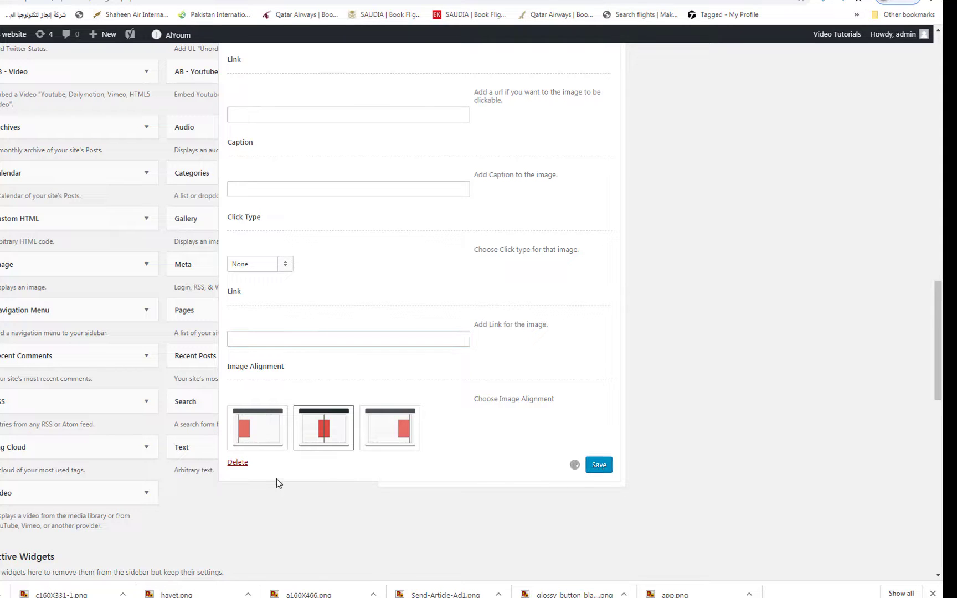
Step: Collapse the bottle banner widget, then reload the homepage and examine the اشتہار banner in the small sidebar column
left_click(262, 550)
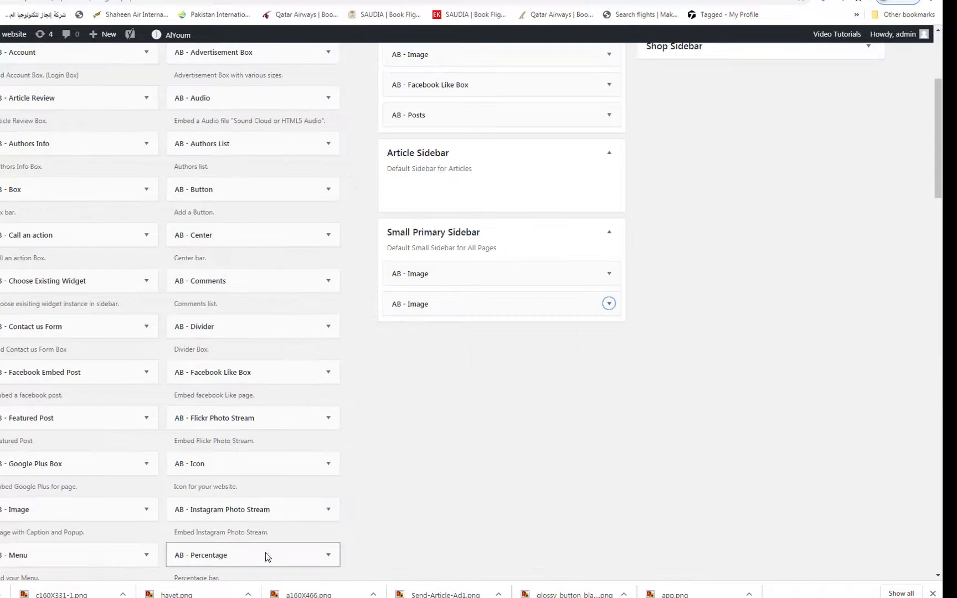
left_click(103, 3)
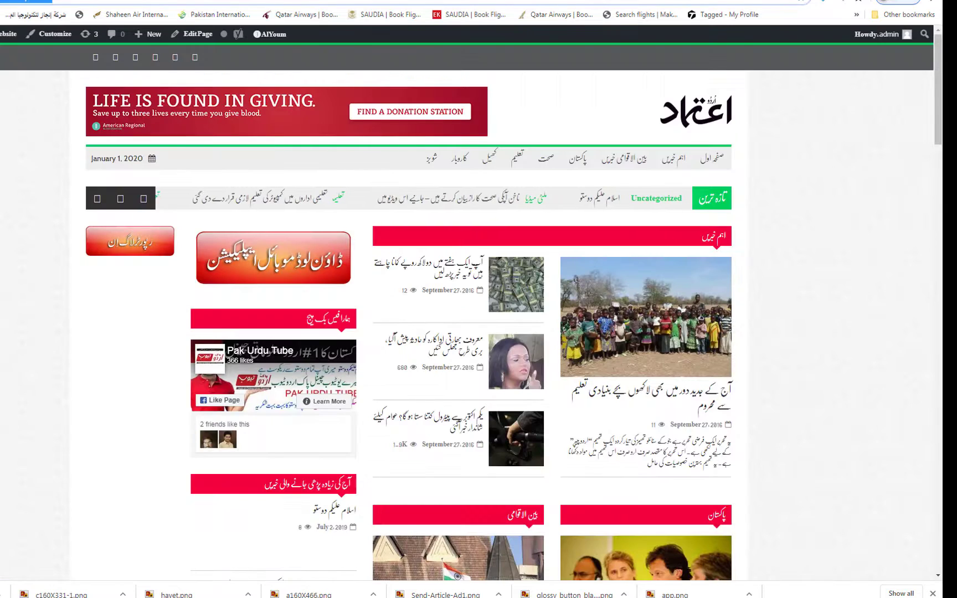
key("F5")
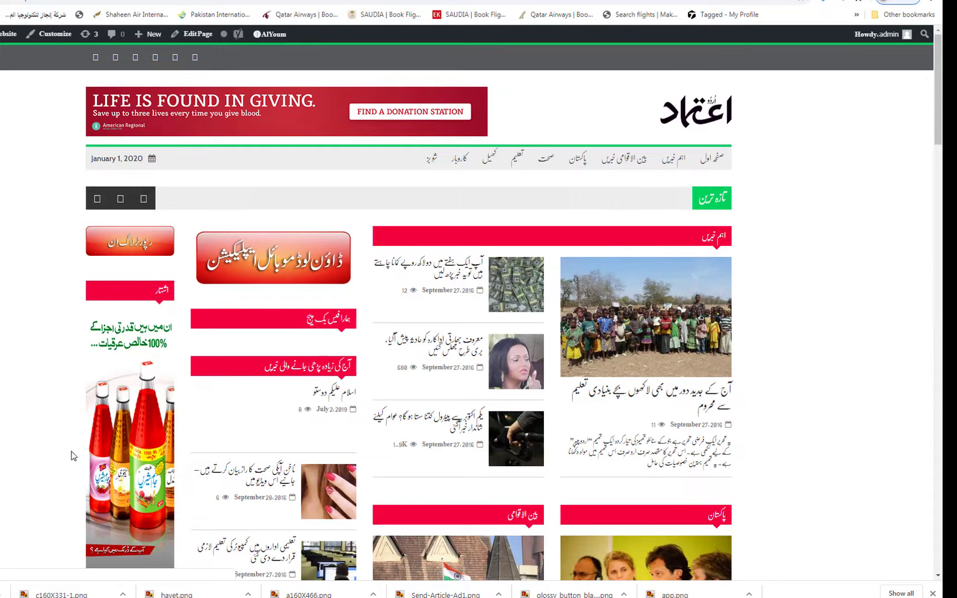
scroll(629, 280, "down", 6)
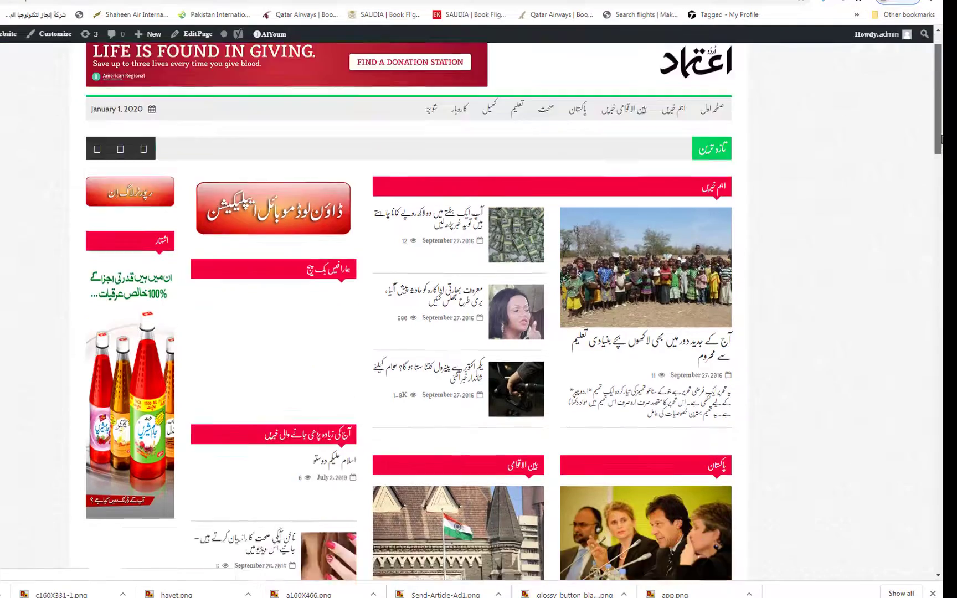
scroll(927, 94, "down", 5)
scroll(928, 94, "up", 10)
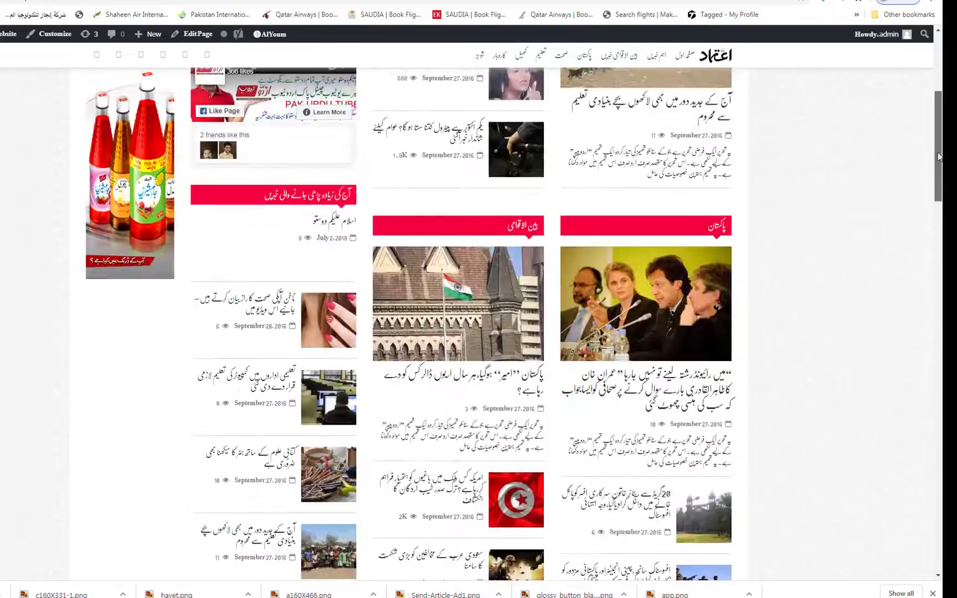
key("ctrl+Tab")
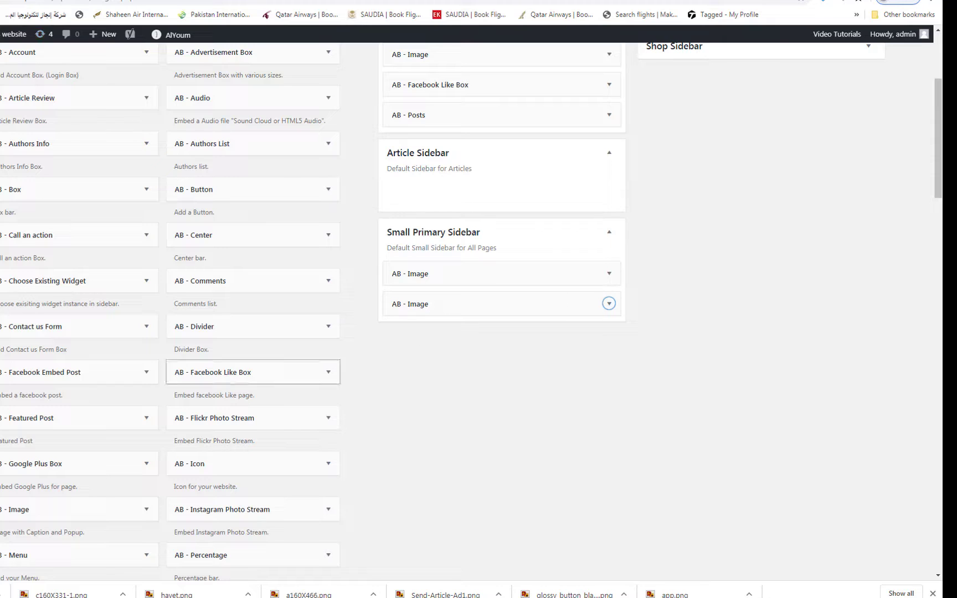
Step: Add a third AB - Image widget at the end of the Small Primary Sidebar and upload havet.png as its image
left_click_drag(127, 510, 452, 335)
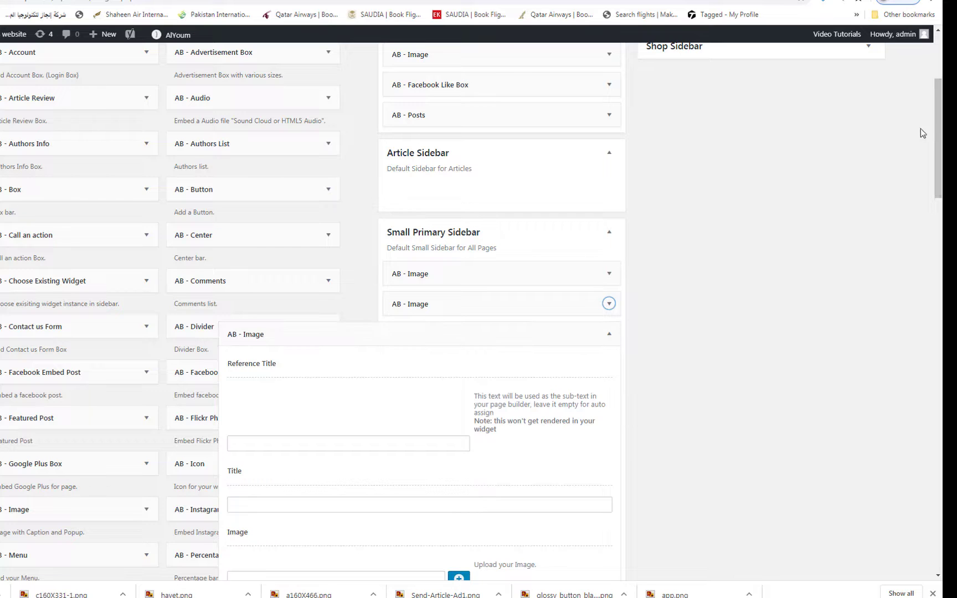
scroll(431, 341, "down", 5)
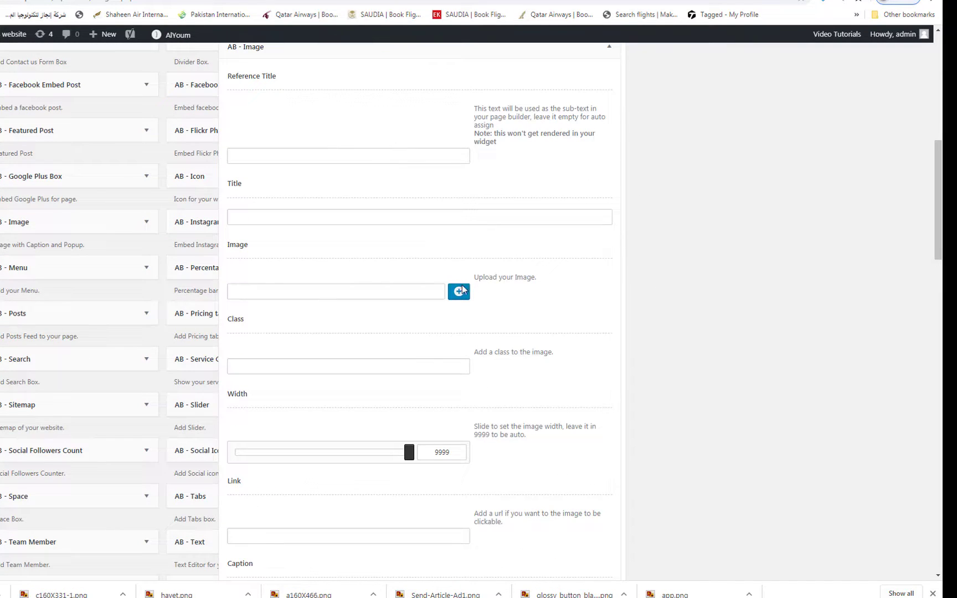
left_click(459, 291)
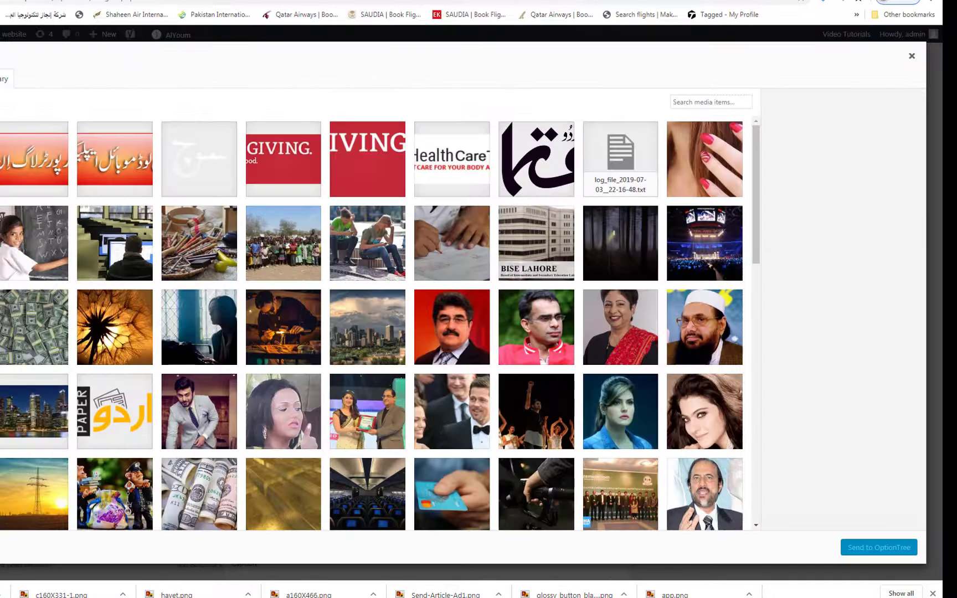
left_click(1, 79)
left_click(419, 287)
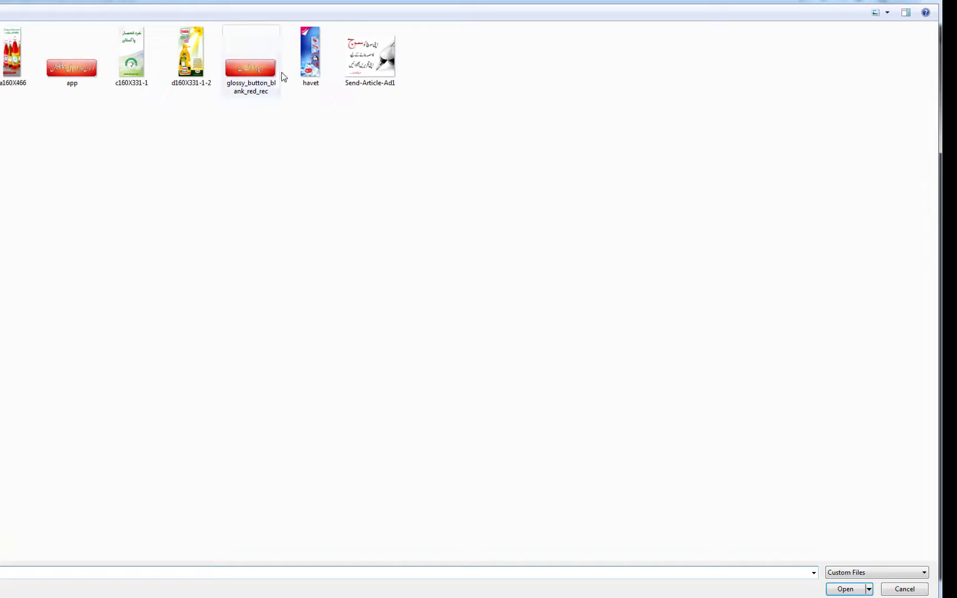
double_click(310, 61)
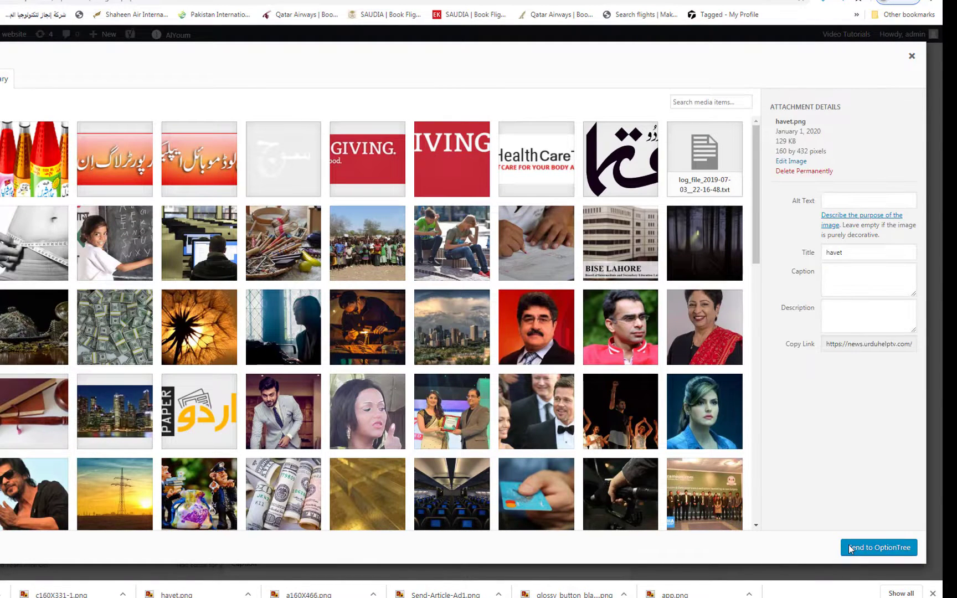
left_click(855, 548)
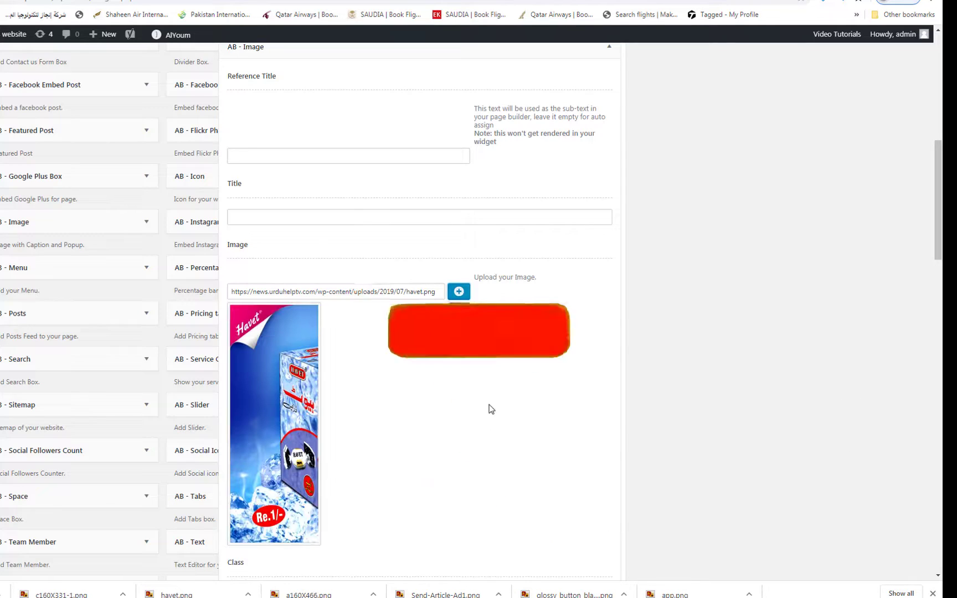
Step: Title the Havet banner widget اشتہار, then save and collapse it
left_click(277, 217)
type("اشتہار")
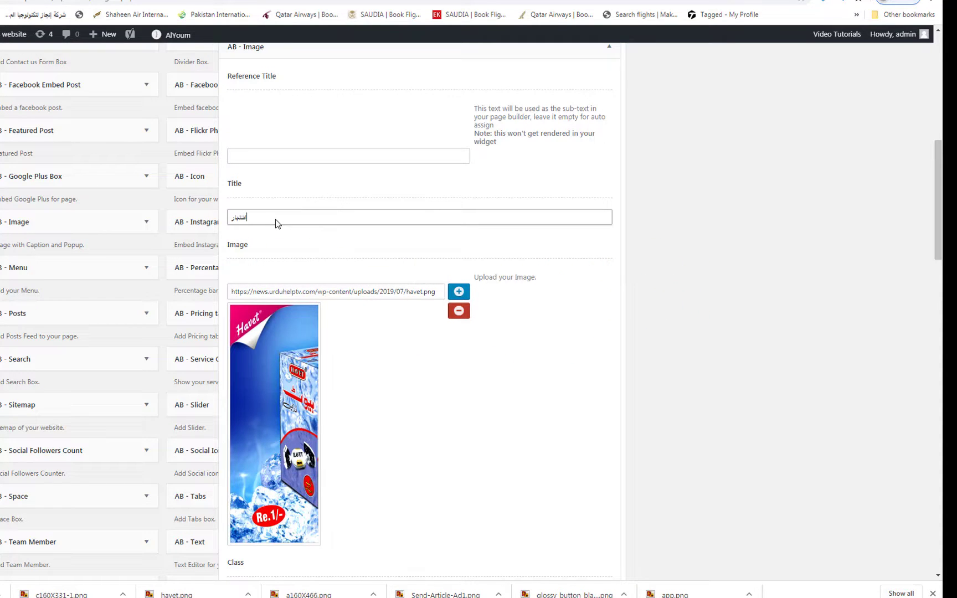
scroll(273, 364, "down", 10)
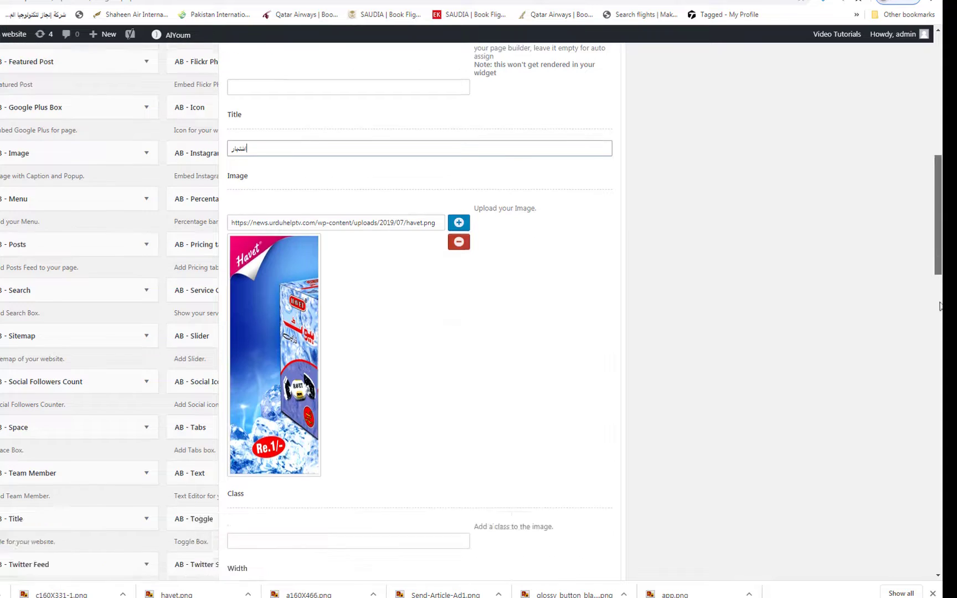
left_click(271, 335)
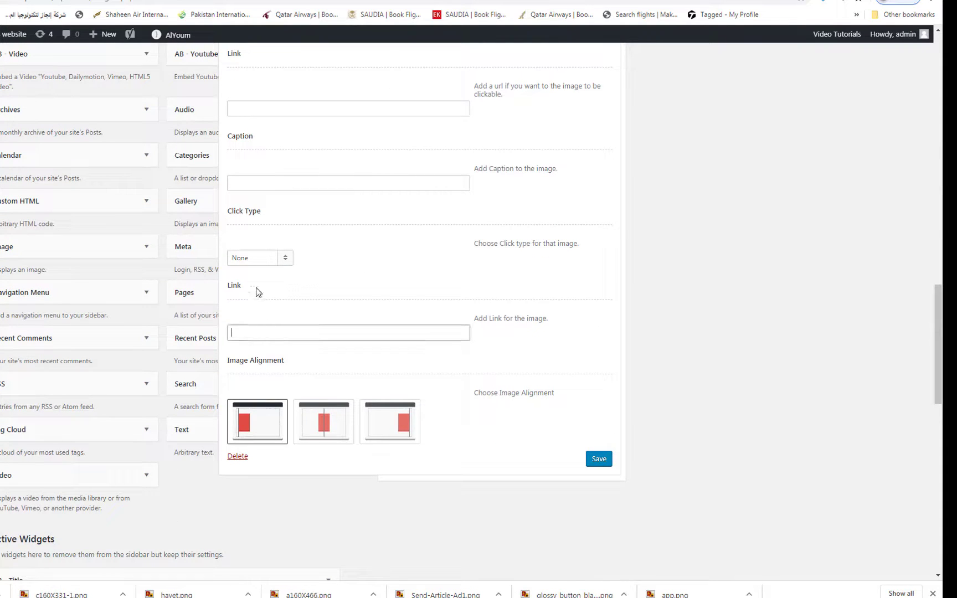
left_click(262, 263)
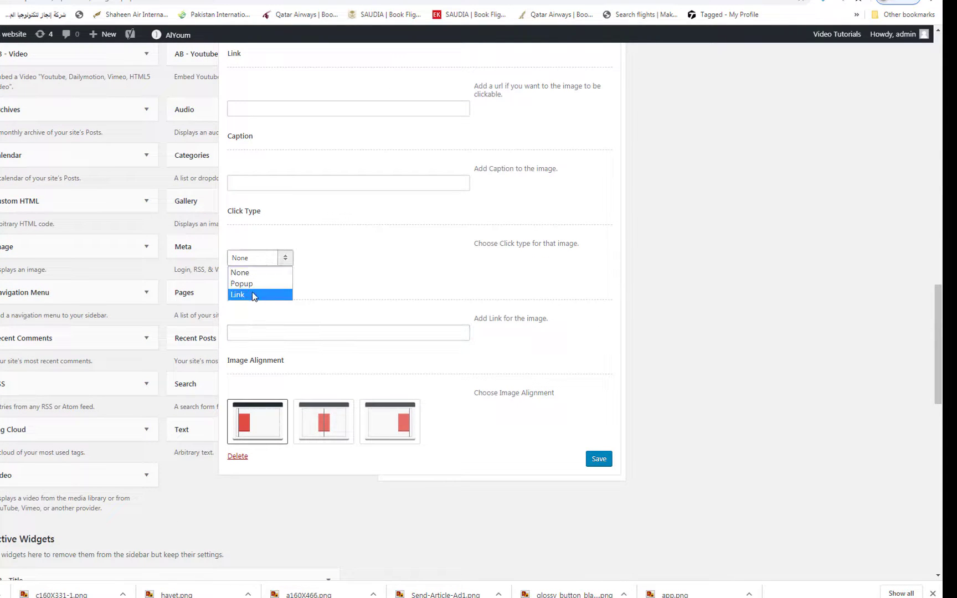
left_click(336, 332)
left_click(600, 459)
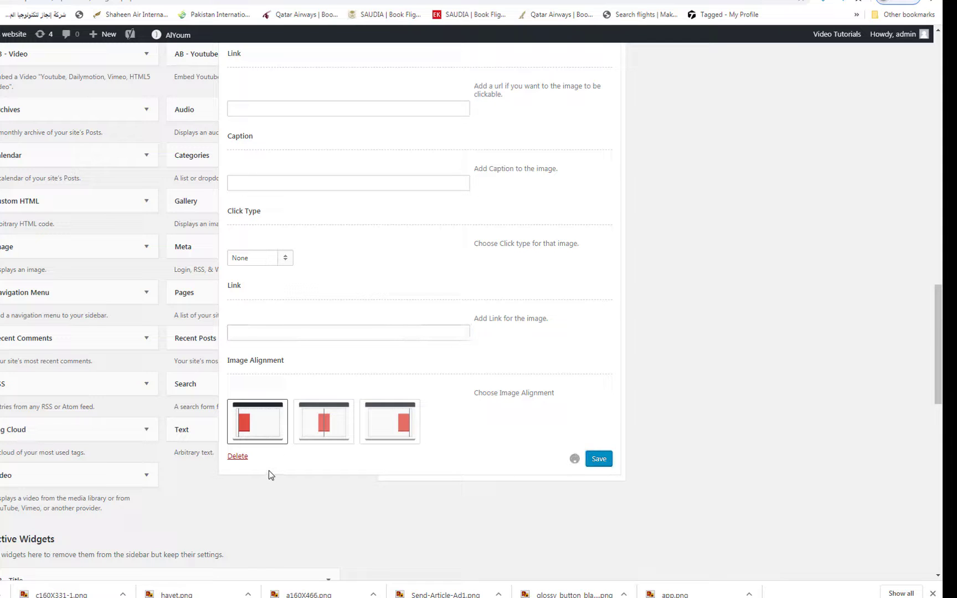
left_click(262, 544)
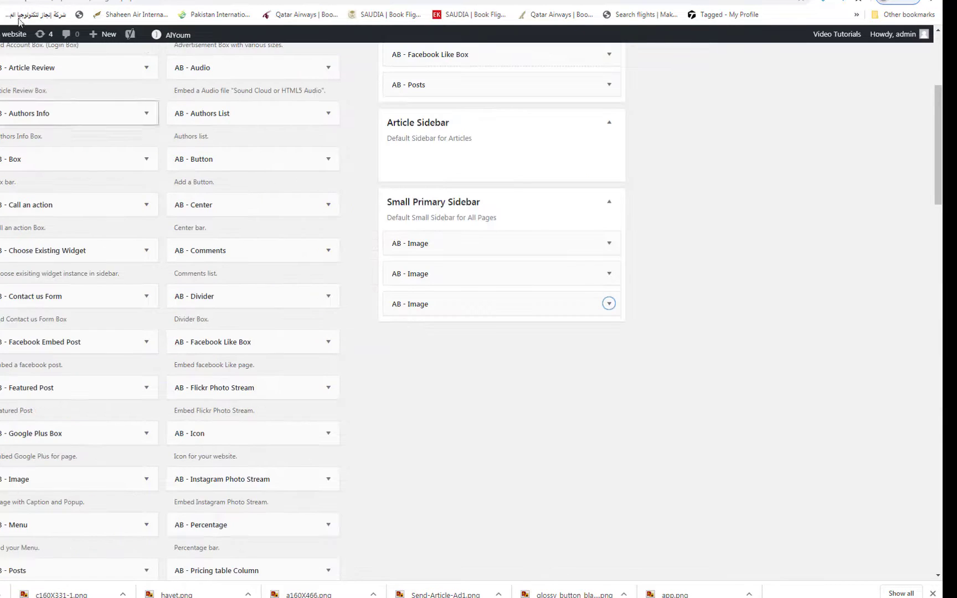
Step: Reload the homepage and check the Havet banner's placement below the bottle banner in the small sidebar column
left_click(55, 6)
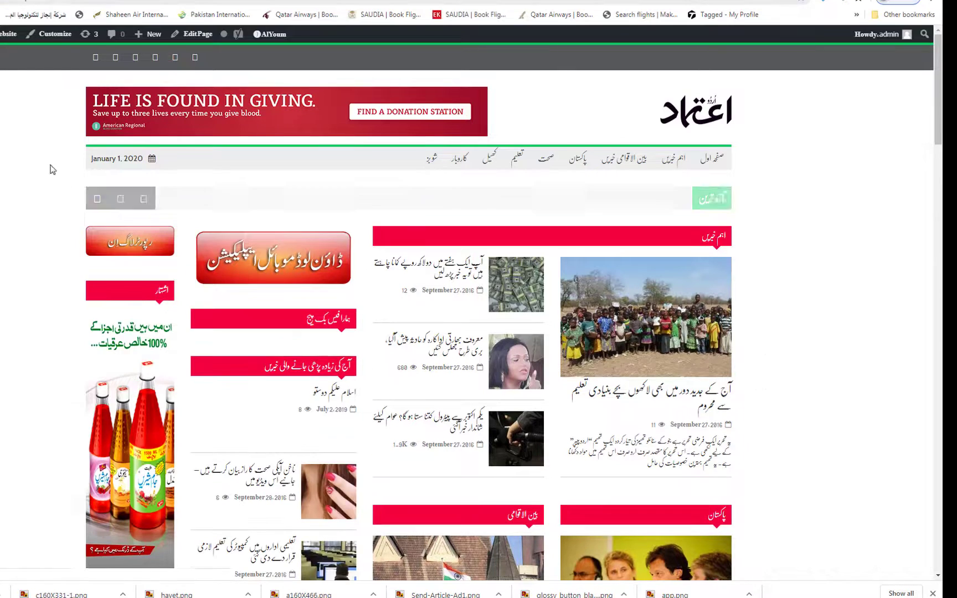
scroll(942, 83, "down", 8)
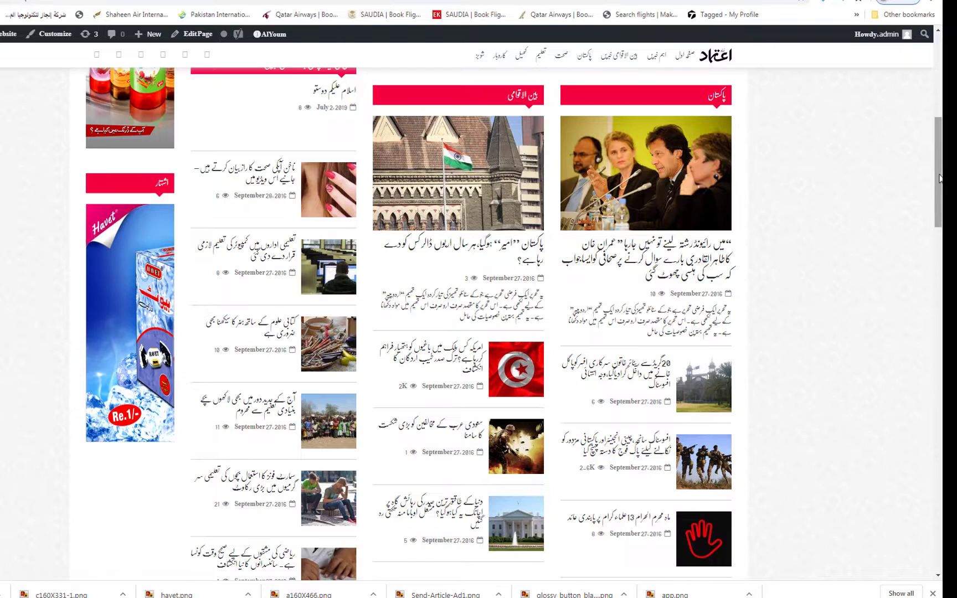
scroll(289, 440, "up", 4)
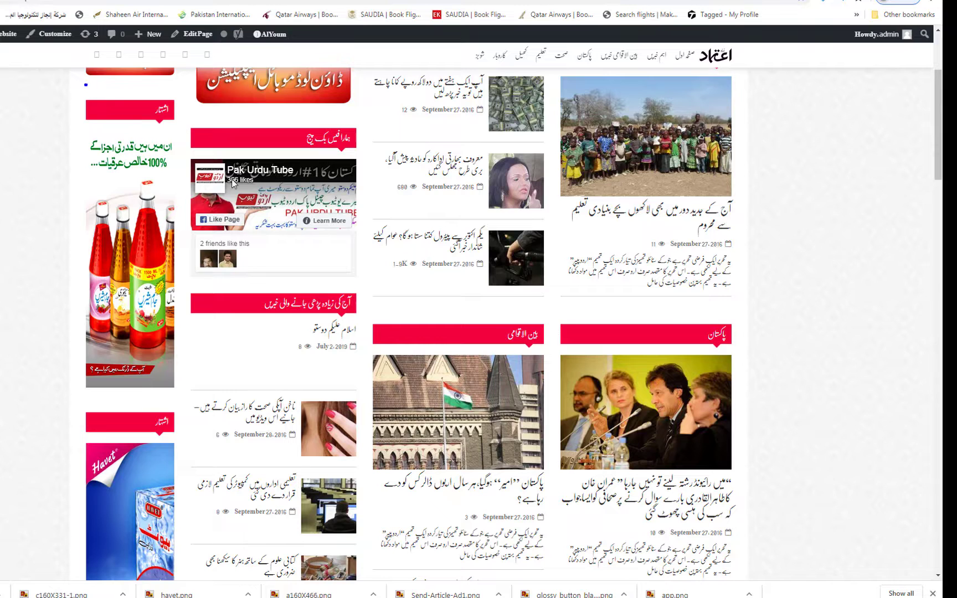
Step: Examine the small and large sidebar columns side by side on the homepage, from the banner images to the posts list
key("Print")
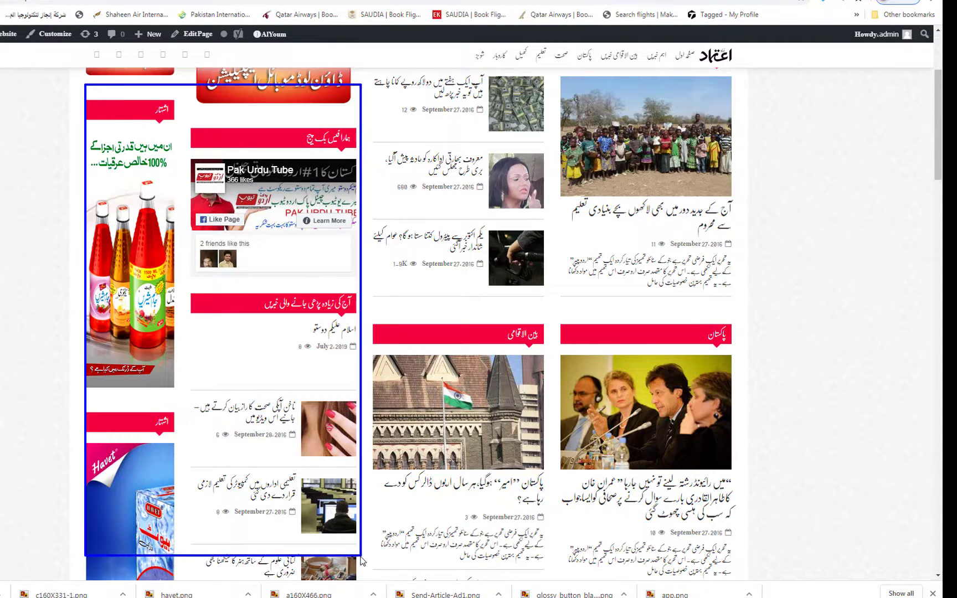
left_click_drag(360, 551, 360, 551)
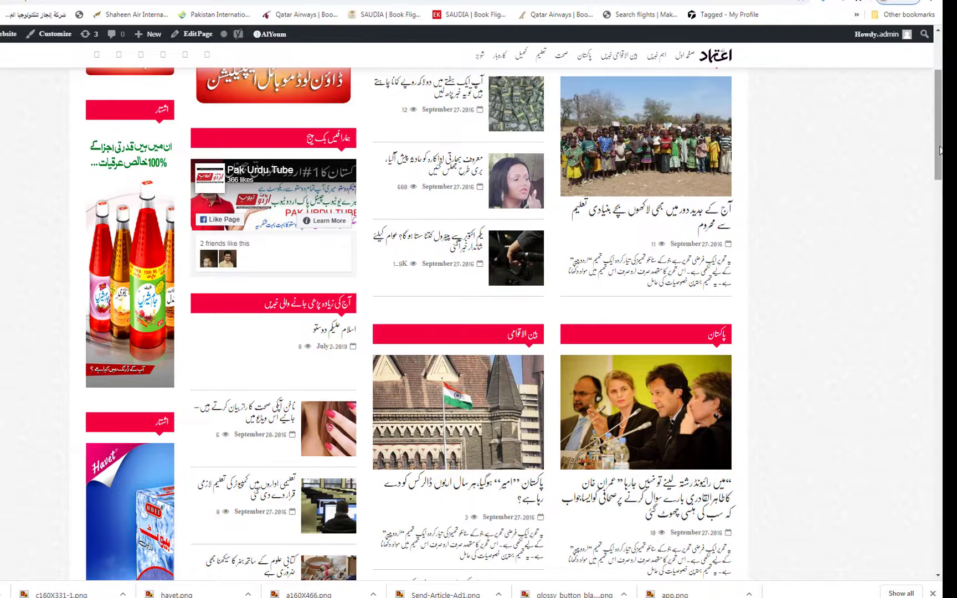
scroll(940, 152, "up", 3)
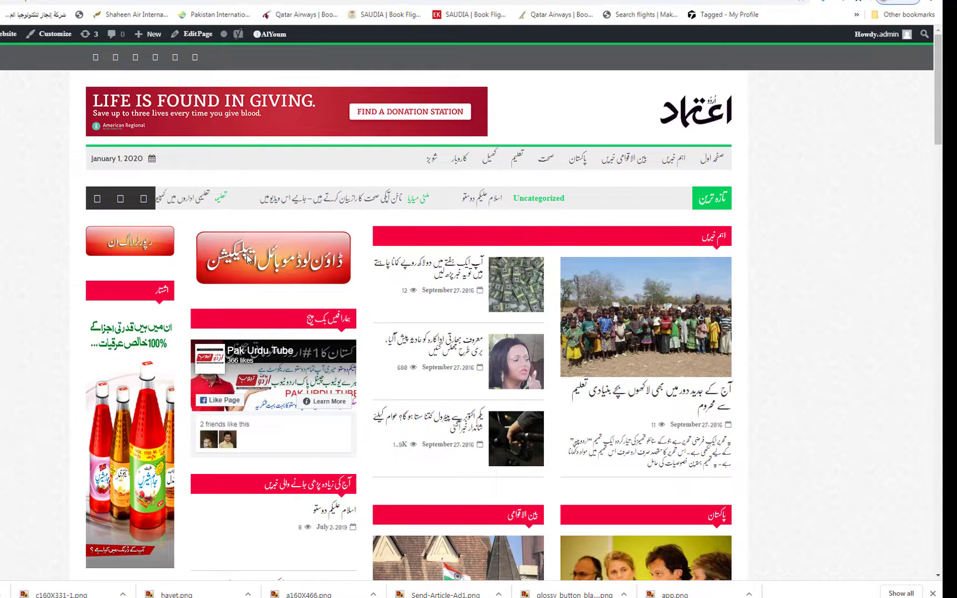
left_click_drag(387, 448, 105, 256)
left_click_drag(187, 432, 186, 437)
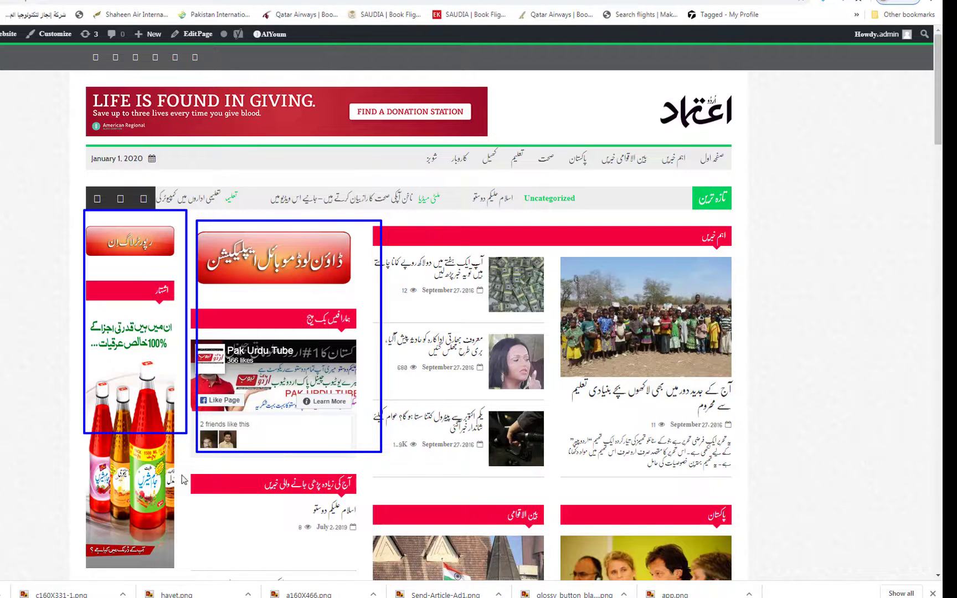
left_click_drag(294, 562, 333, 582)
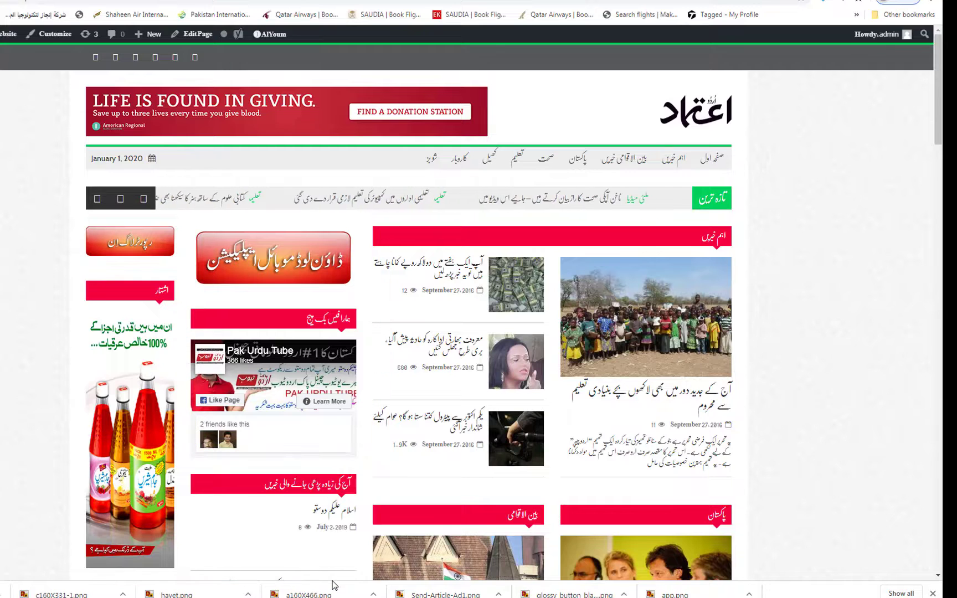